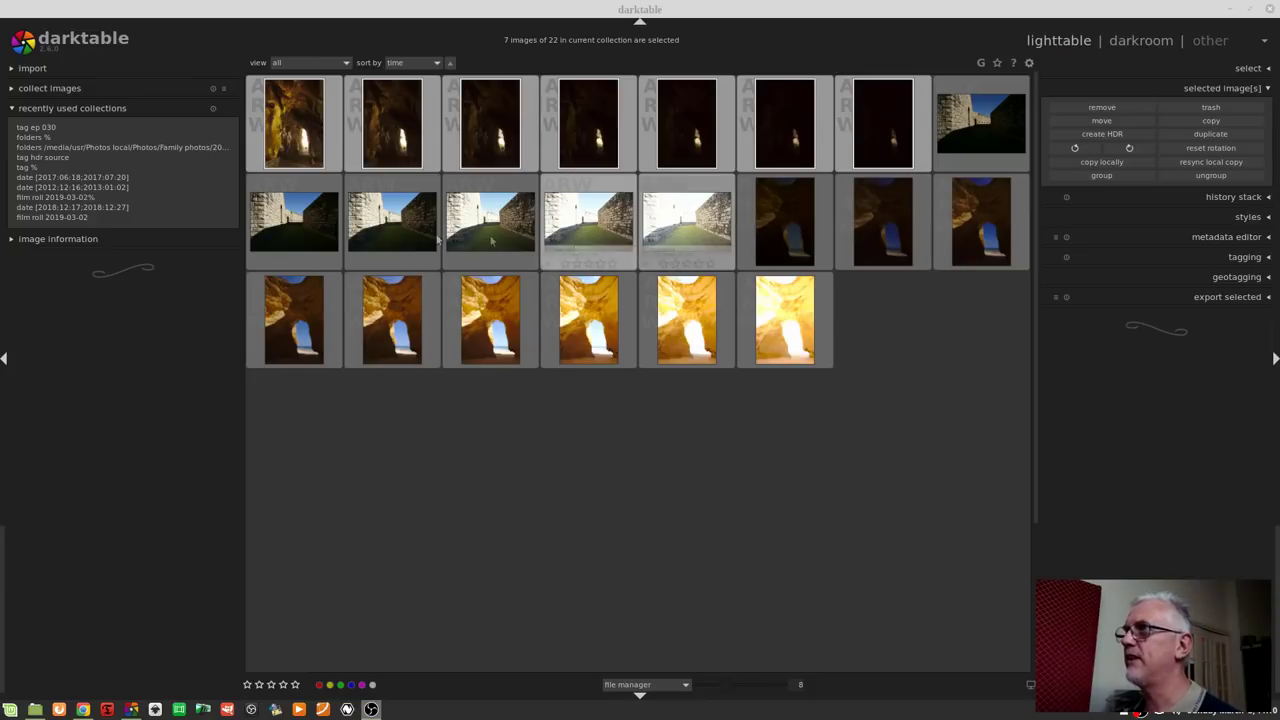
click(294, 220)
click(296, 124)
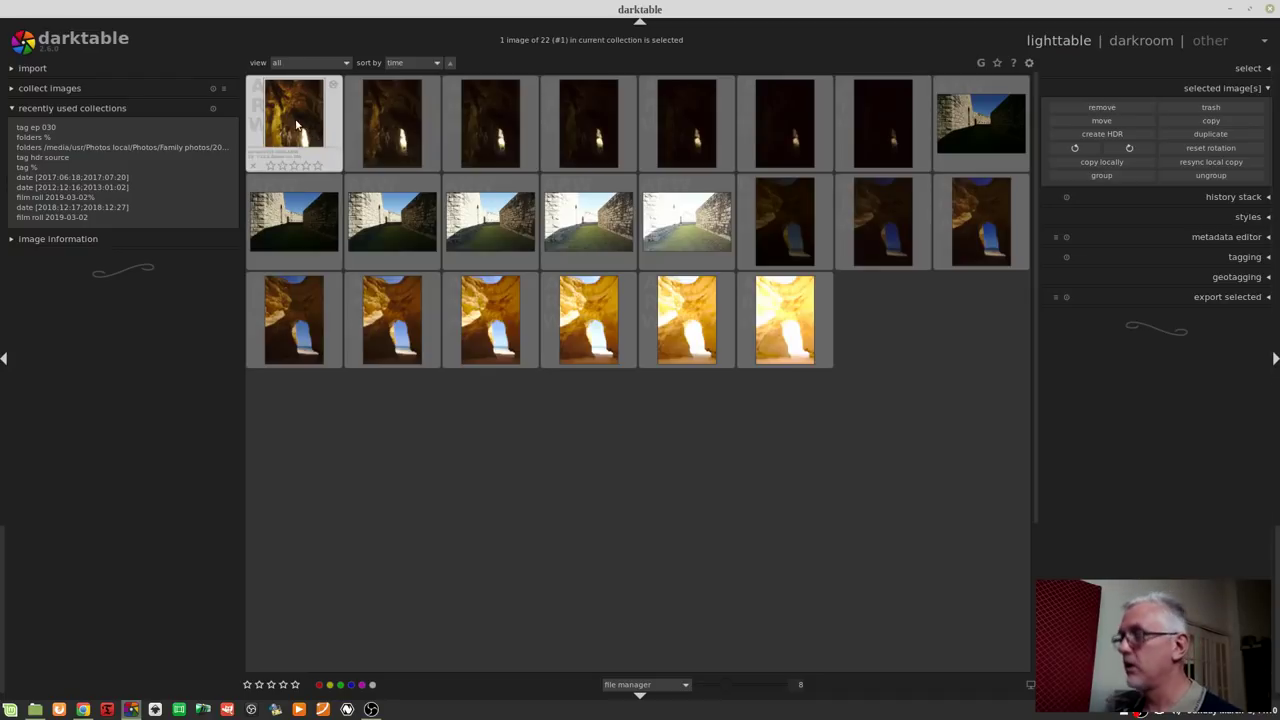
shift+click(876, 123)
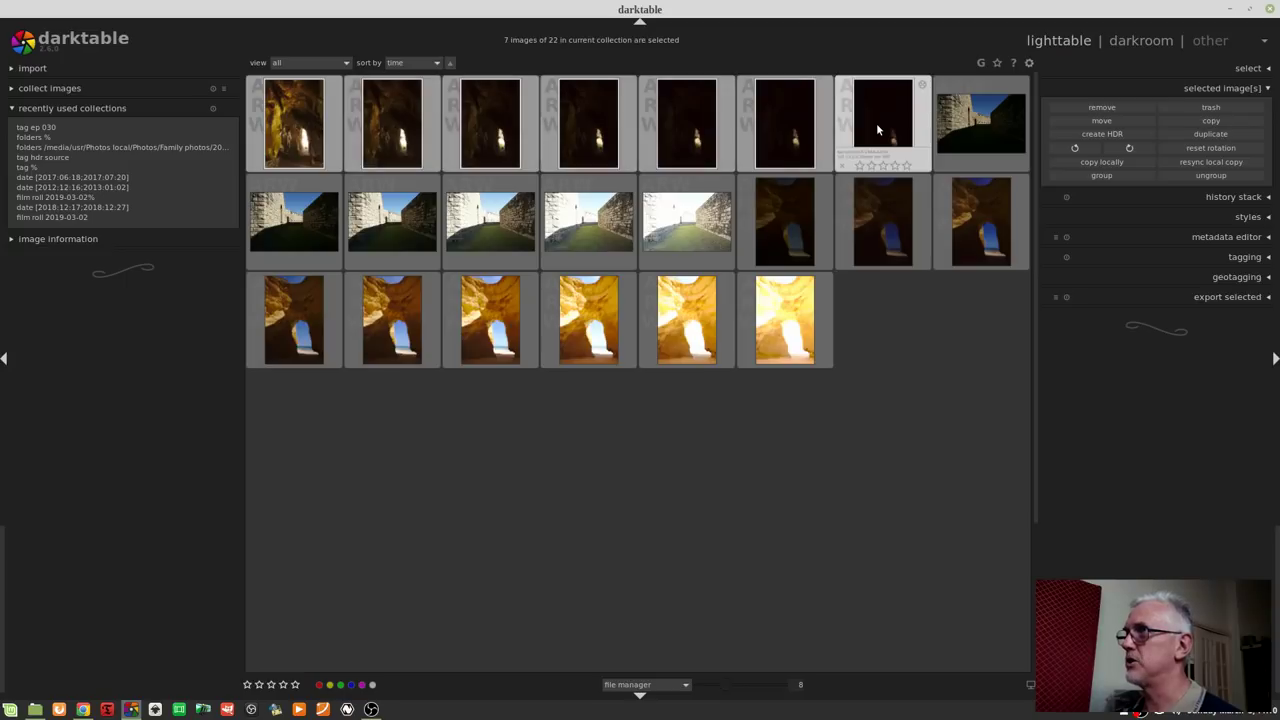
Merge the seven selected bracketed cave exposures into a single HDR DNG
click(1123, 137)
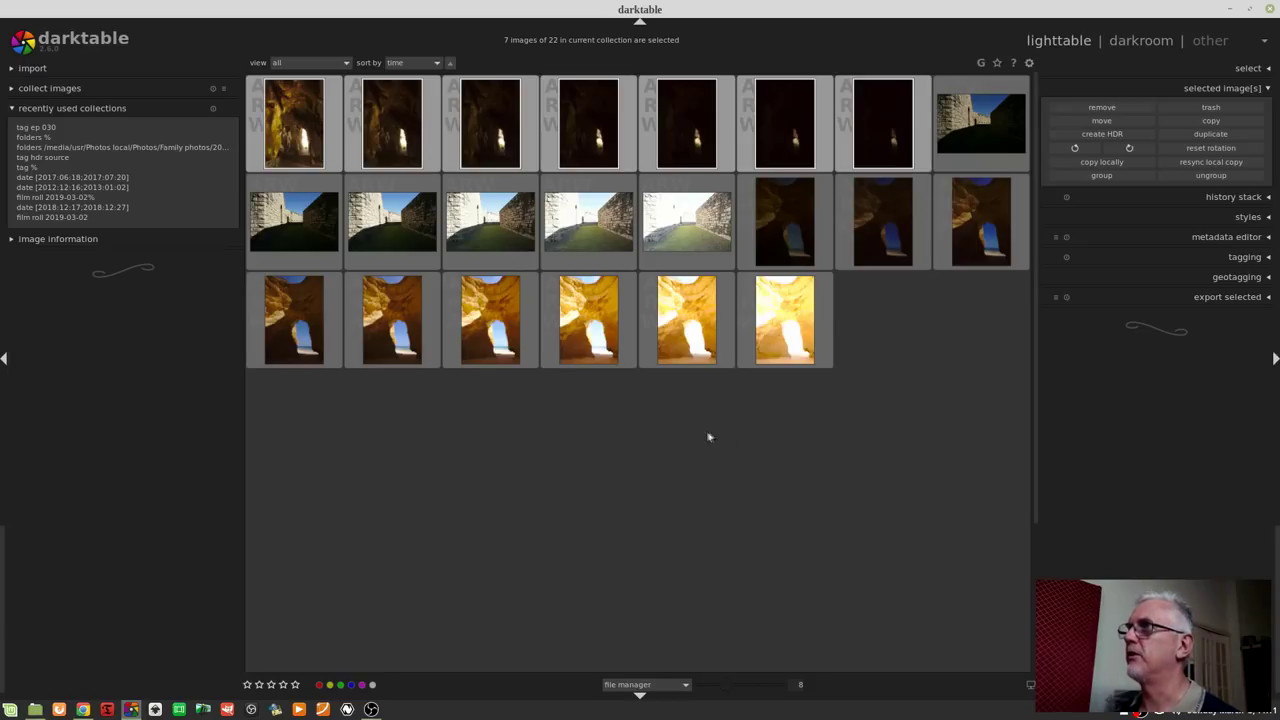
Open the Family photos folder from the recently used collections
click(54, 240)
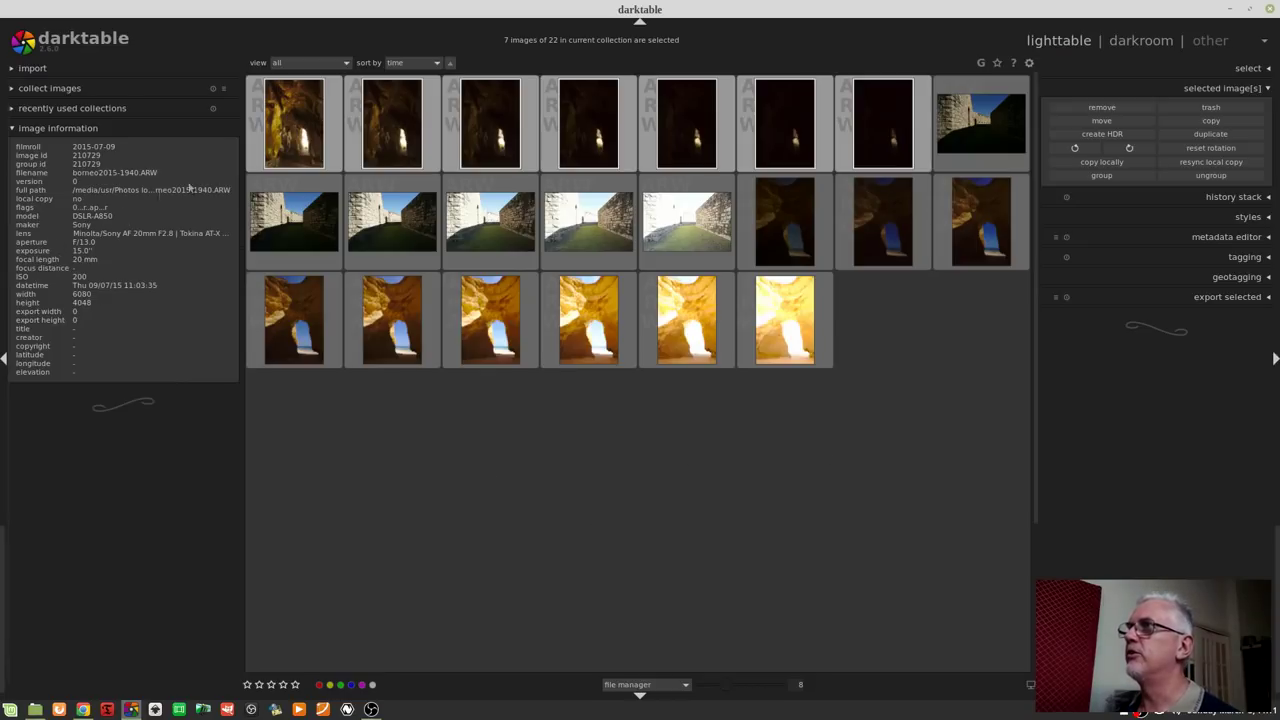
click(290, 137)
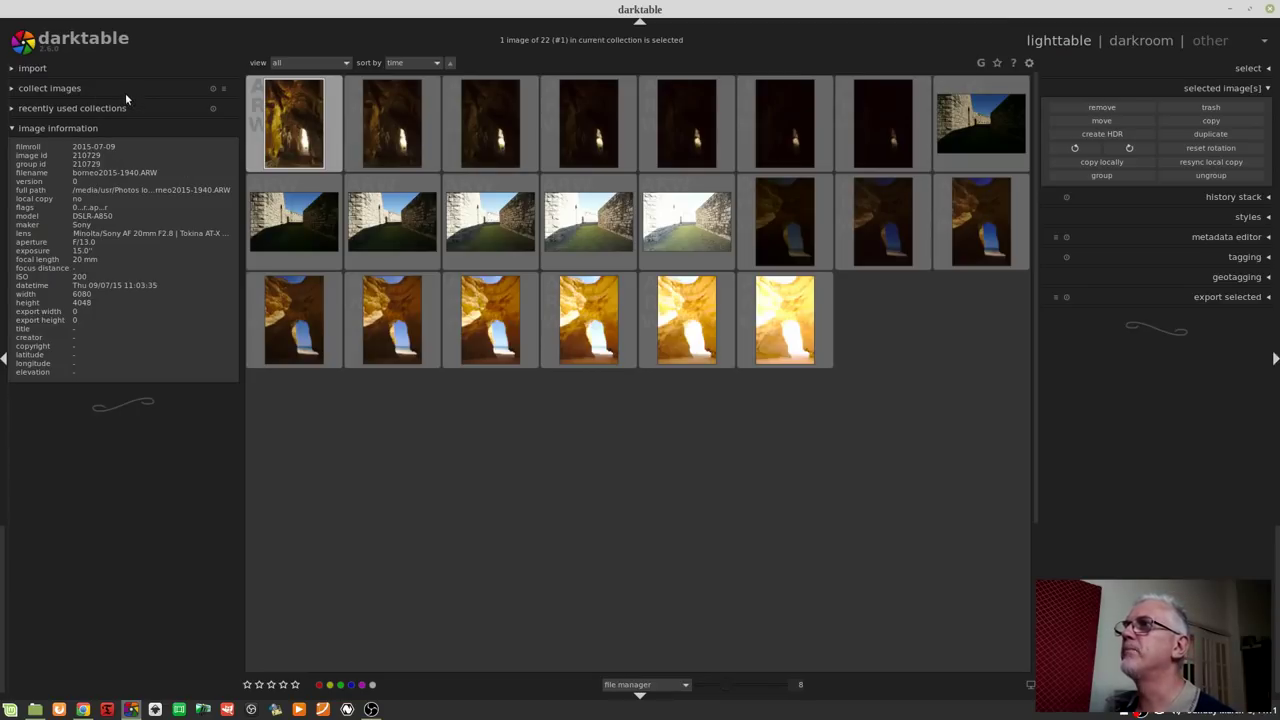
click(64, 107)
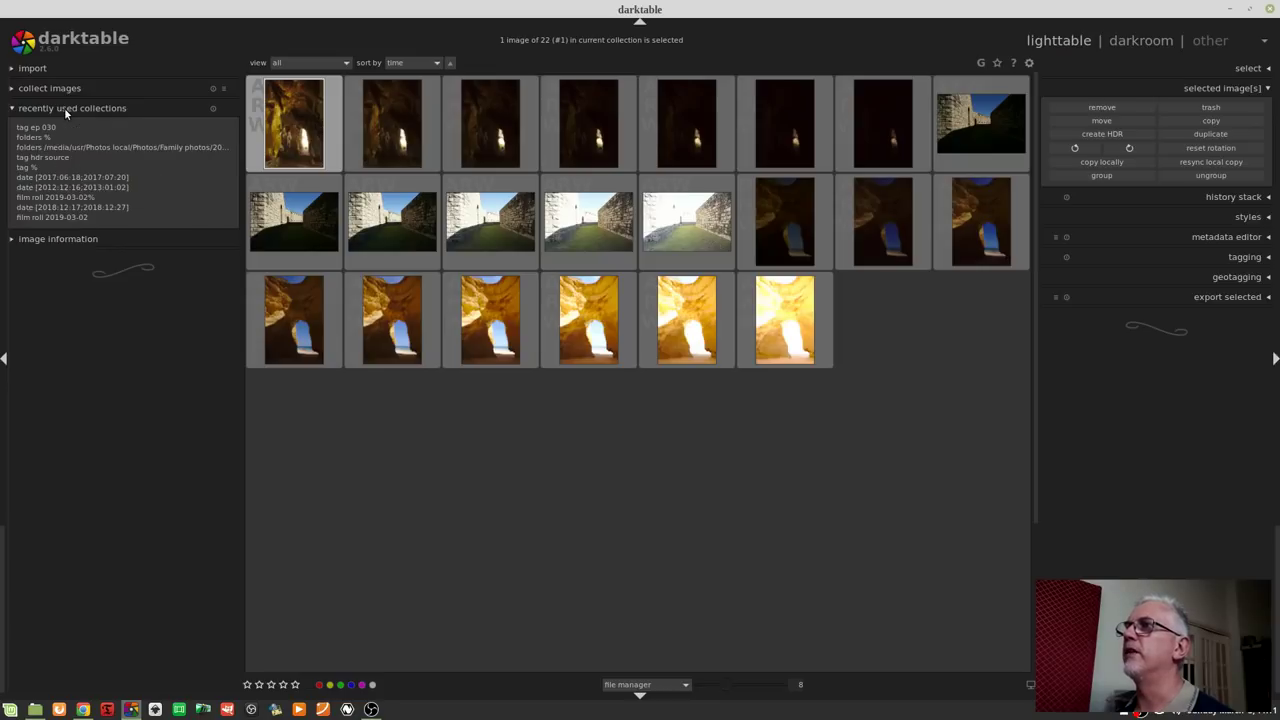
click(110, 148)
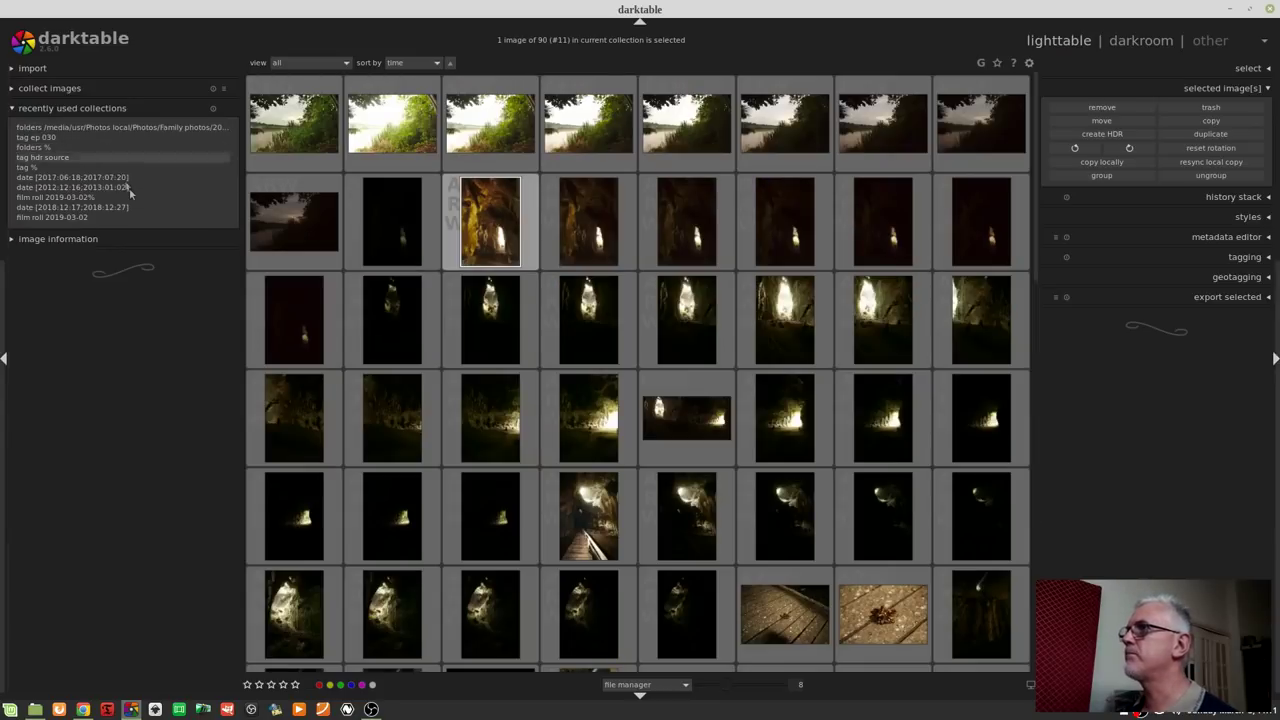
Tag the new HDR DNG with ep 030 and return to the ep 030 collection
click(389, 225)
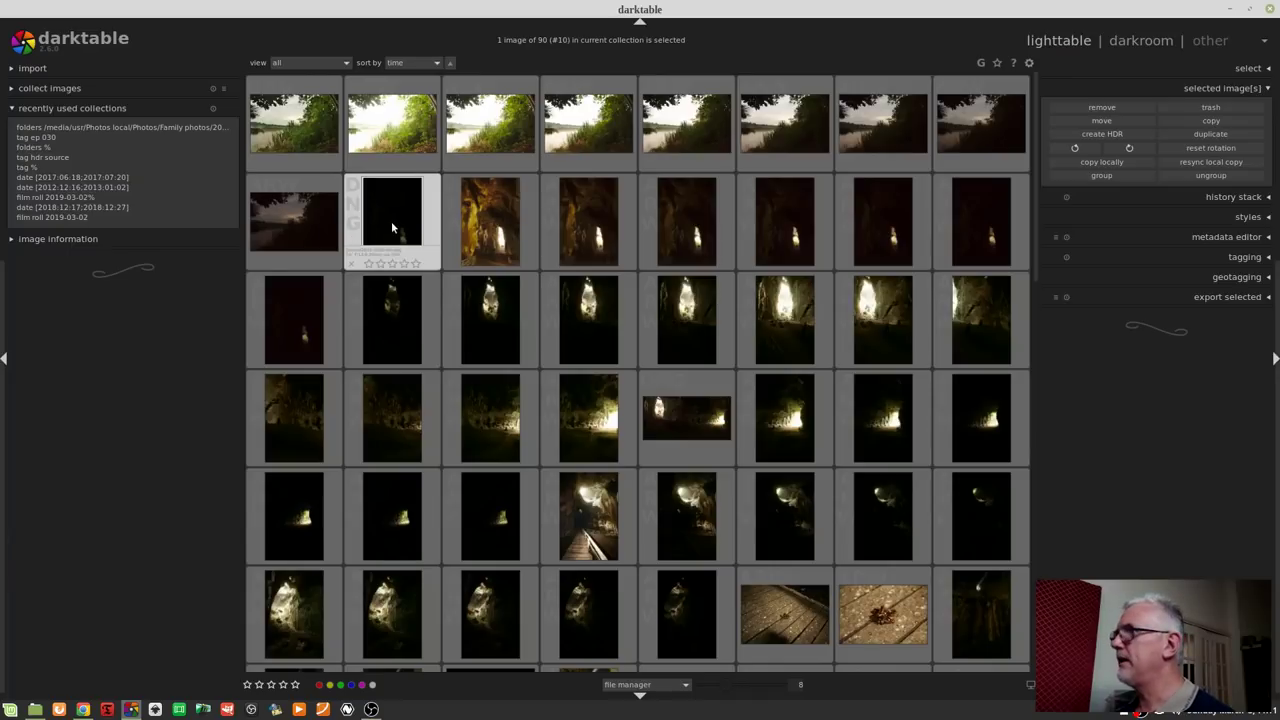
click(1241, 257)
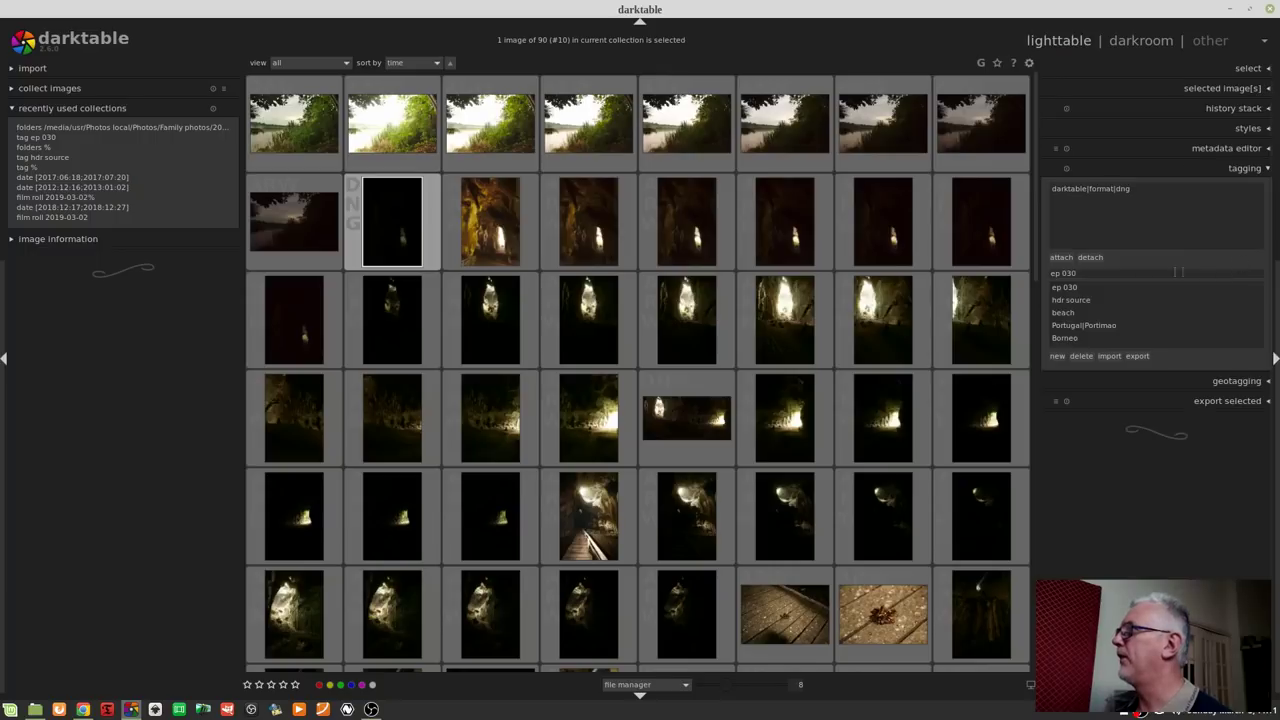
double_click(1070, 287)
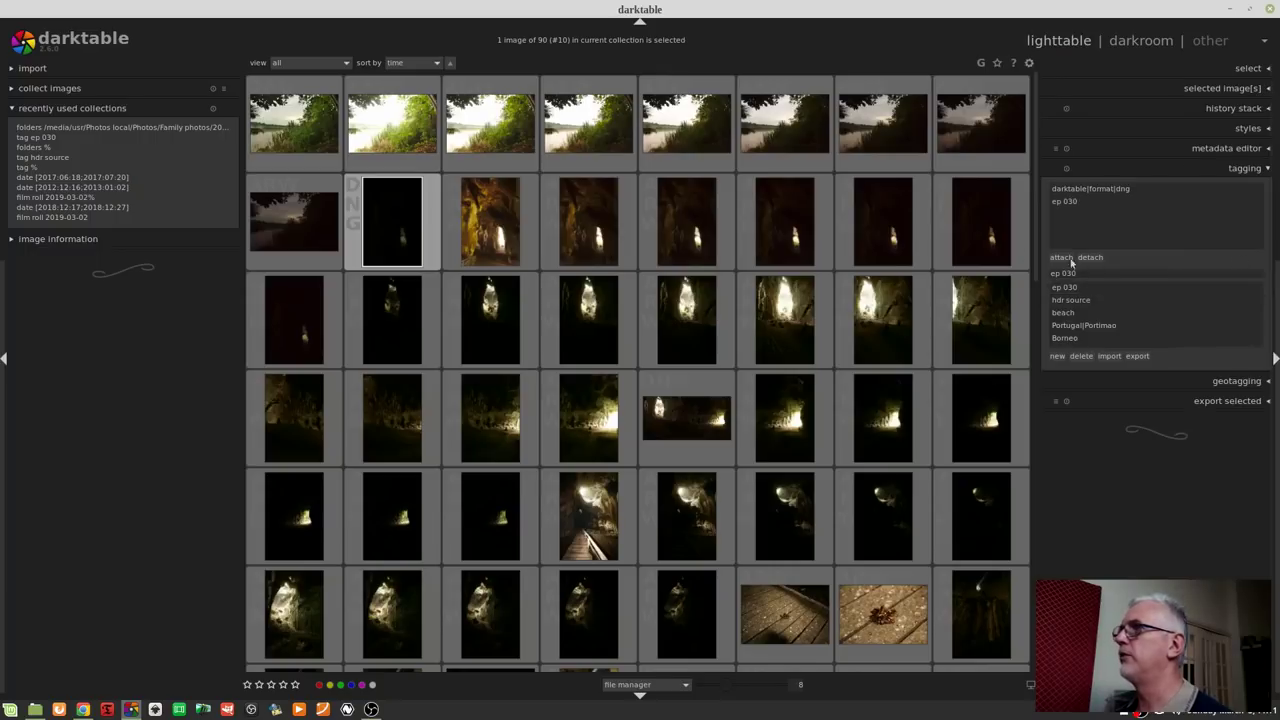
click(47, 137)
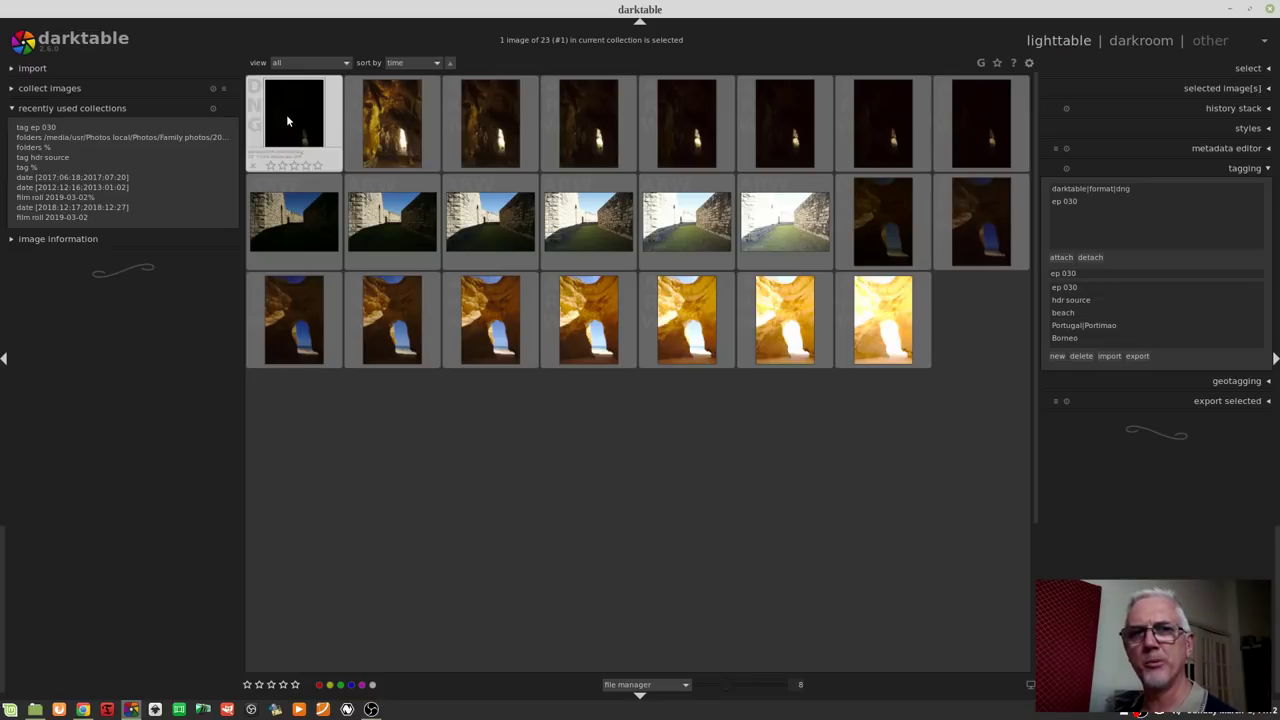
Open the HDR in darkroom and brighten it by 3 EV with two exposure instances
double_click(286, 114)
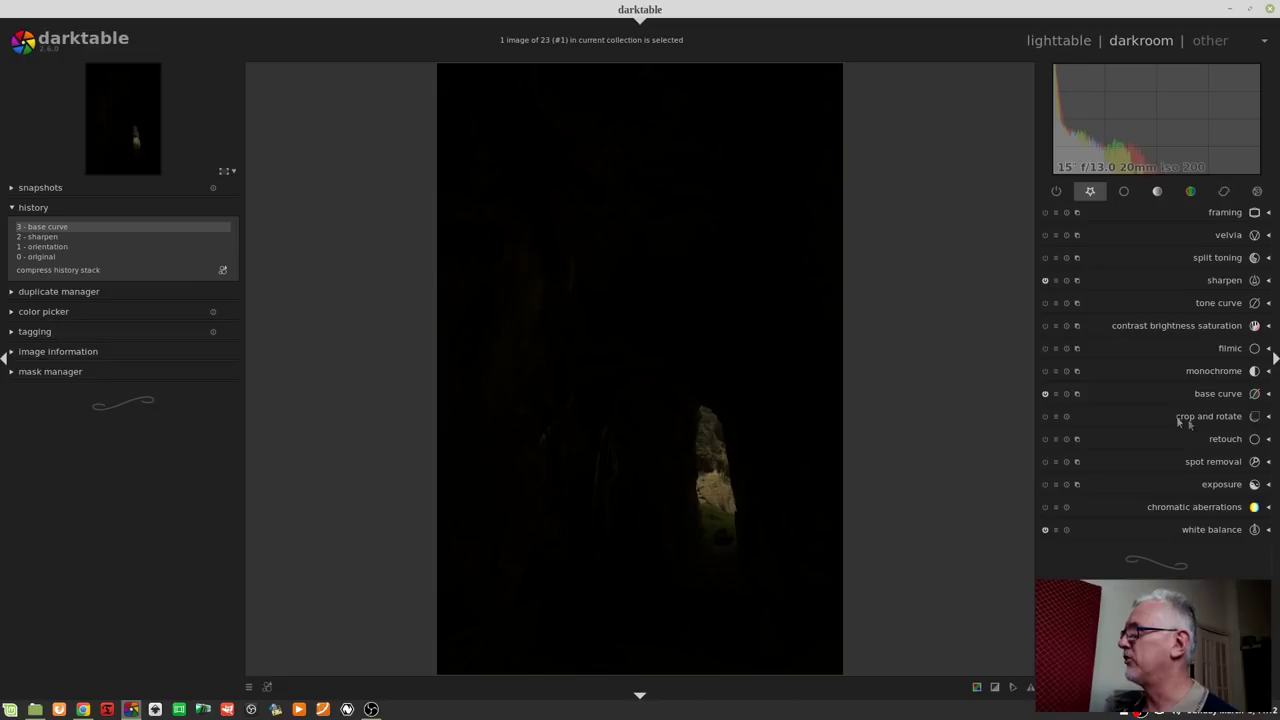
click(1225, 484)
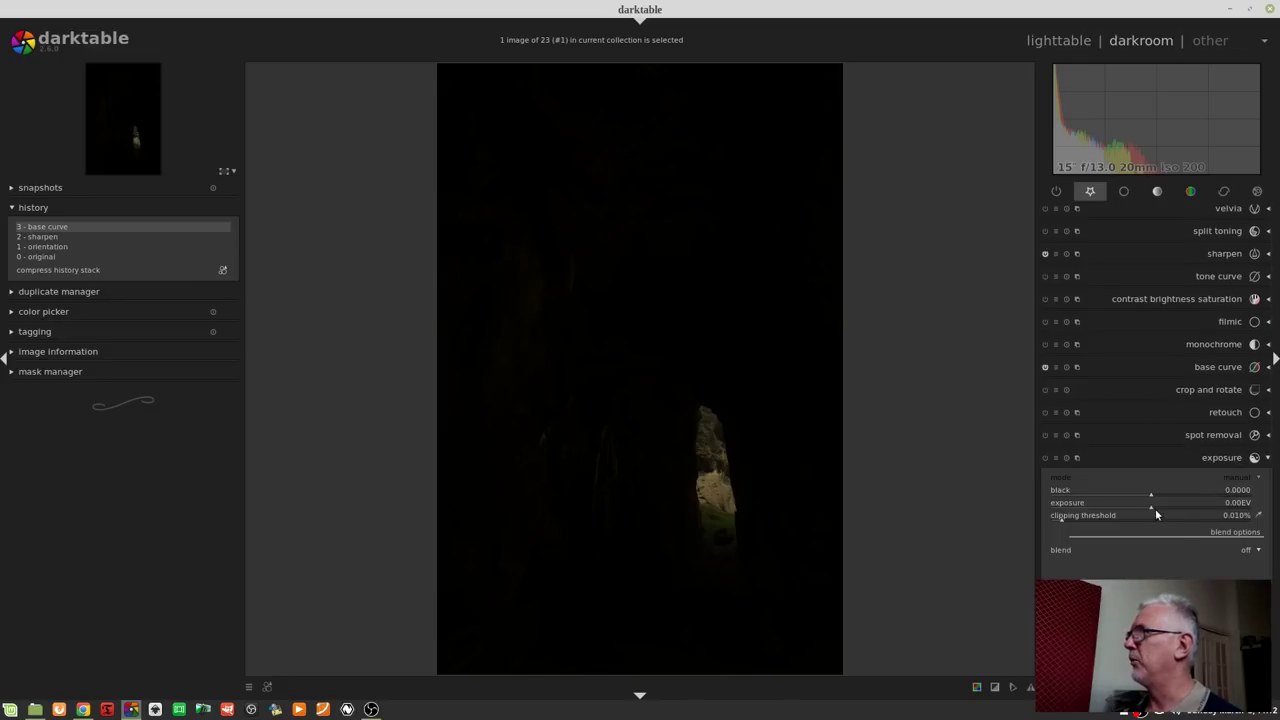
drag(1150, 505, 1258, 505)
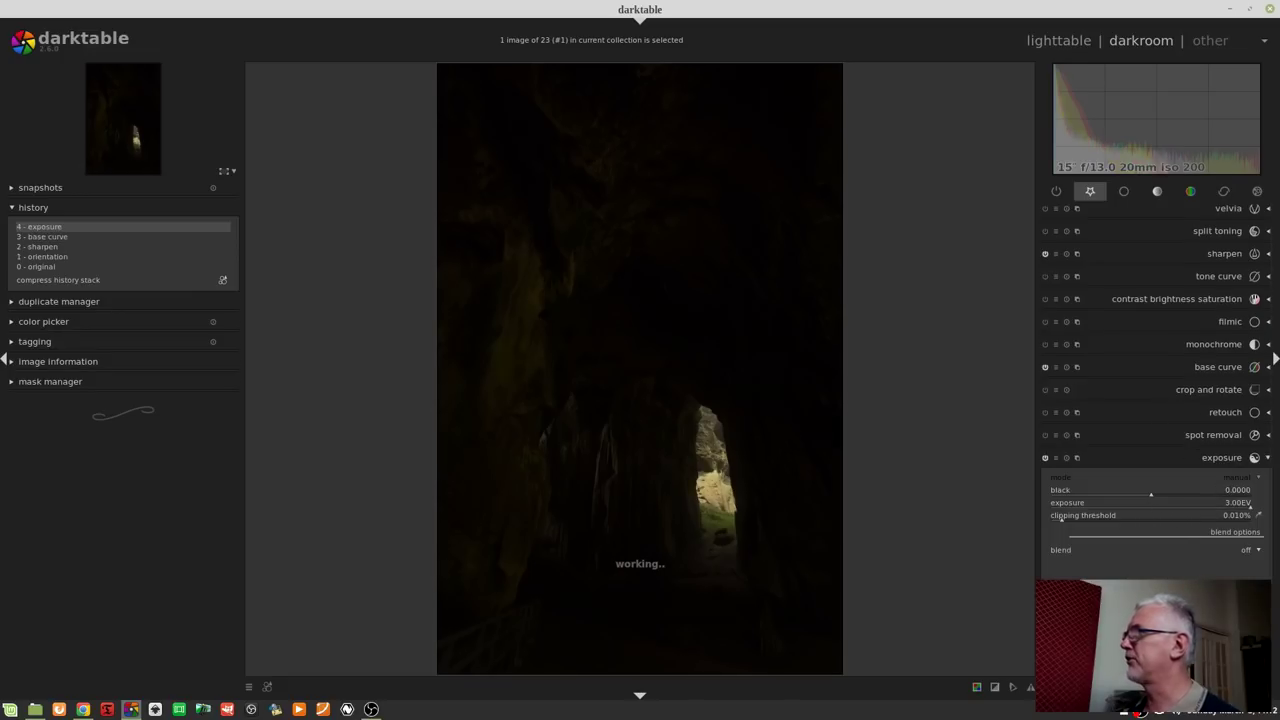
click(1077, 457)
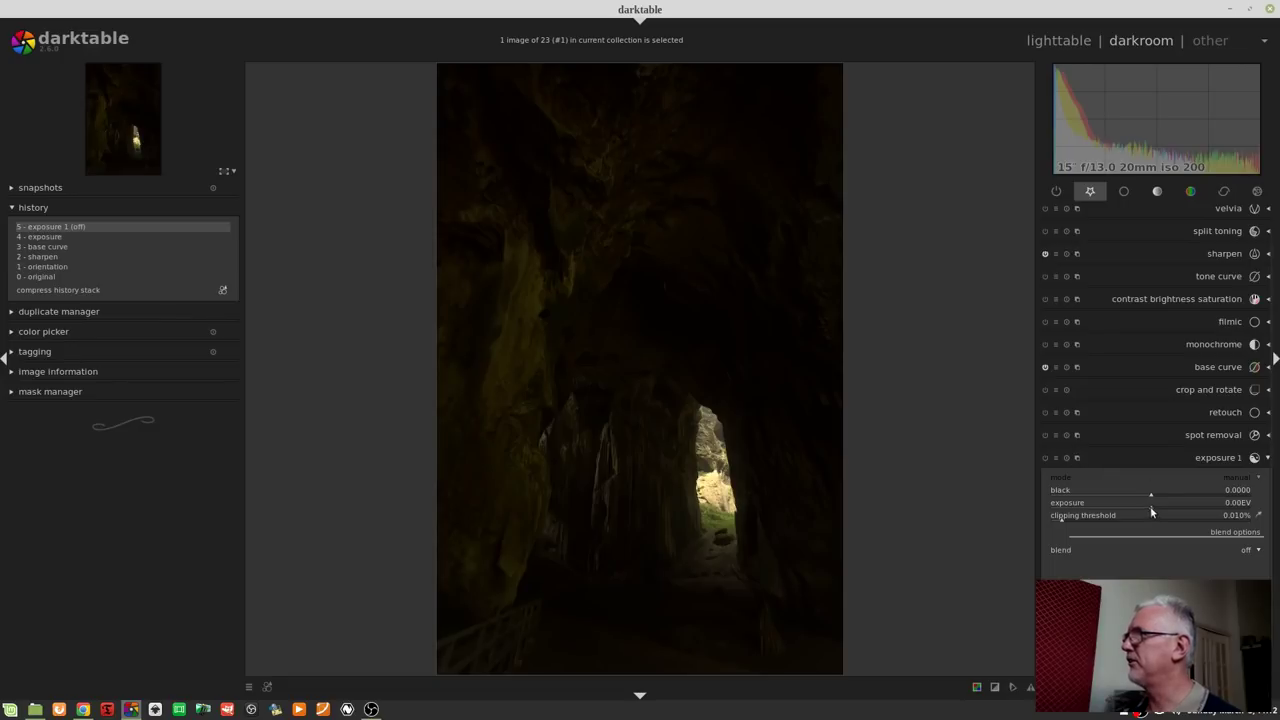
drag(1152, 504, 1248, 512)
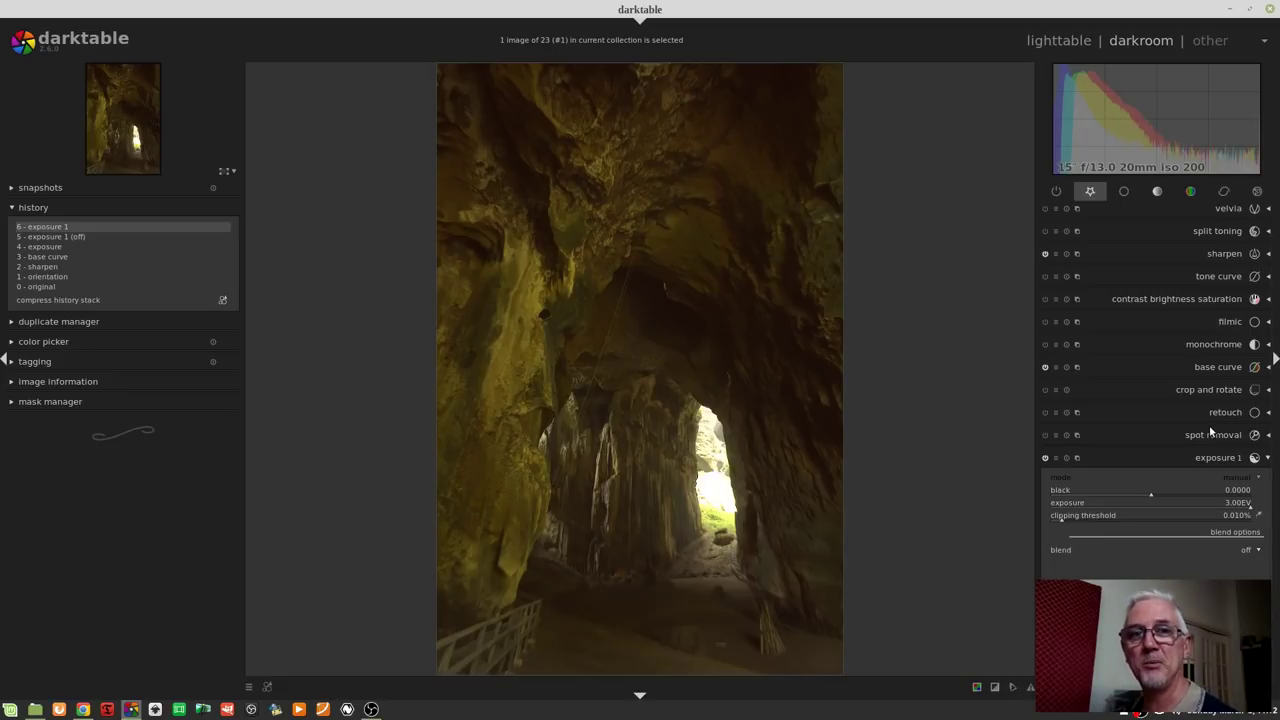
Delete the second exposure instance and revert history to '3 - base curve'
click(1076, 459)
click(1103, 525)
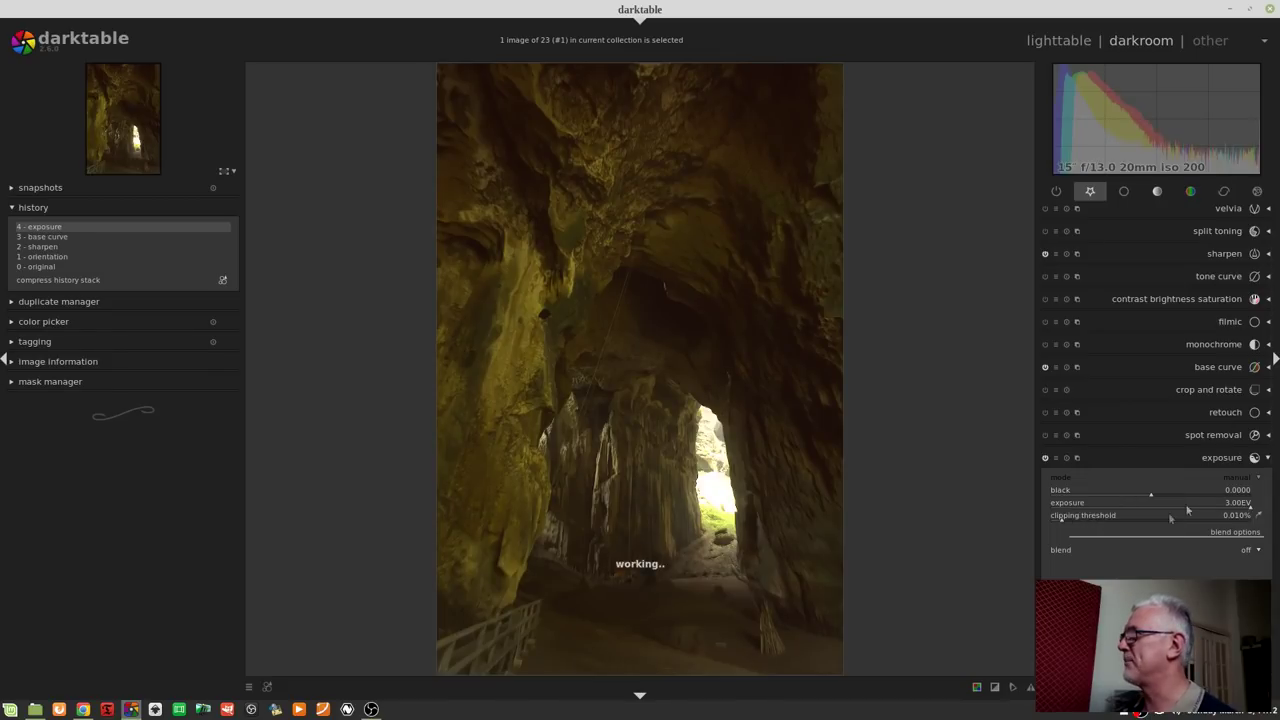
click(49, 236)
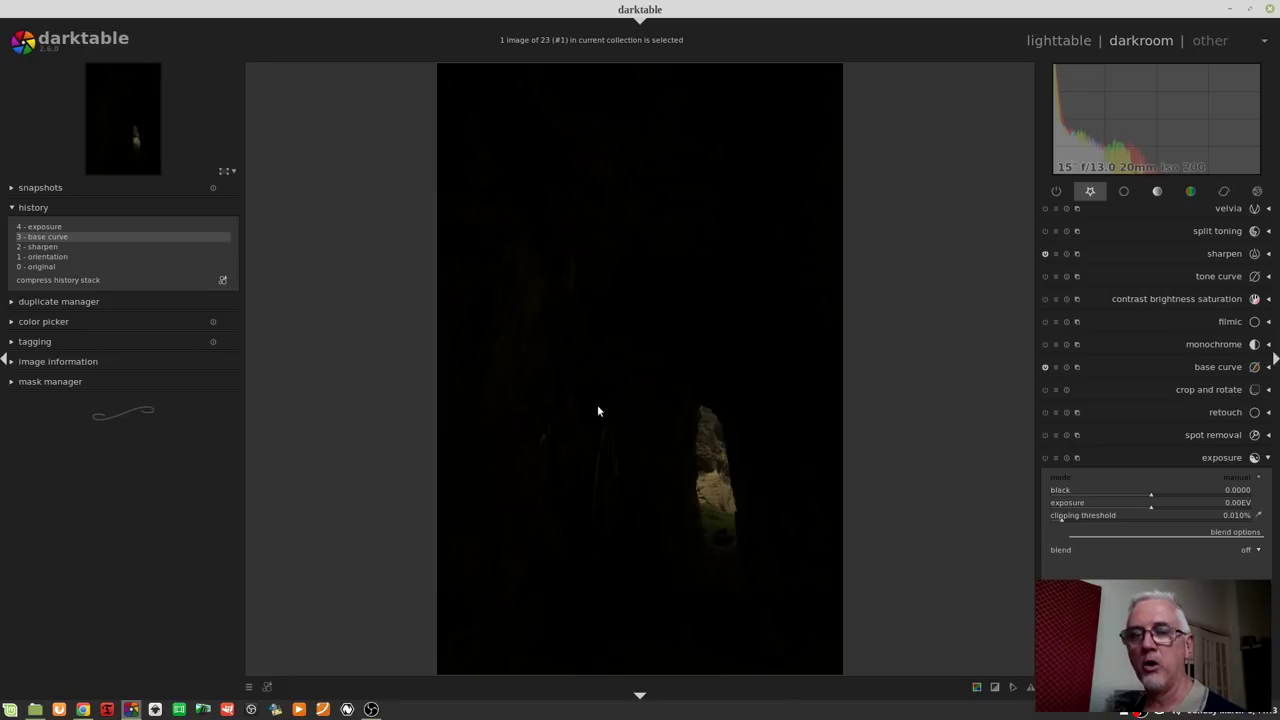
In the tone group, collapse local contrast and expand tone mapping
click(1157, 192)
click(1190, 322)
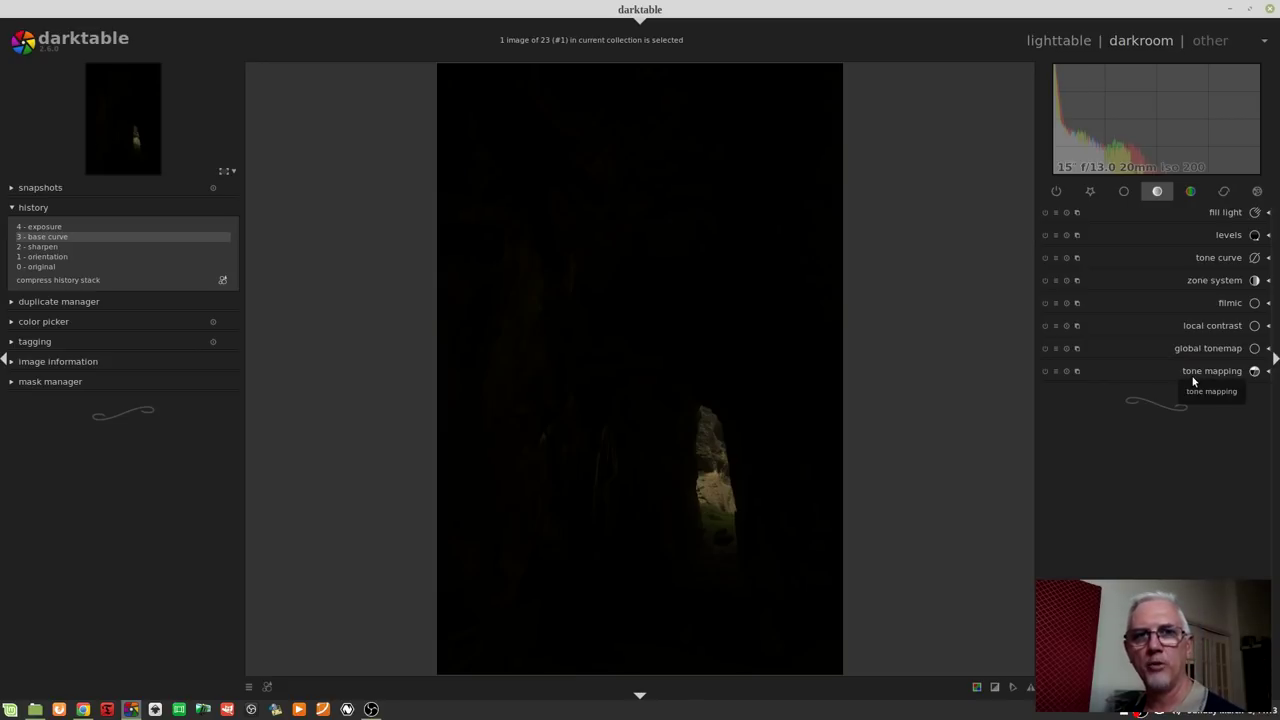
click(1193, 375)
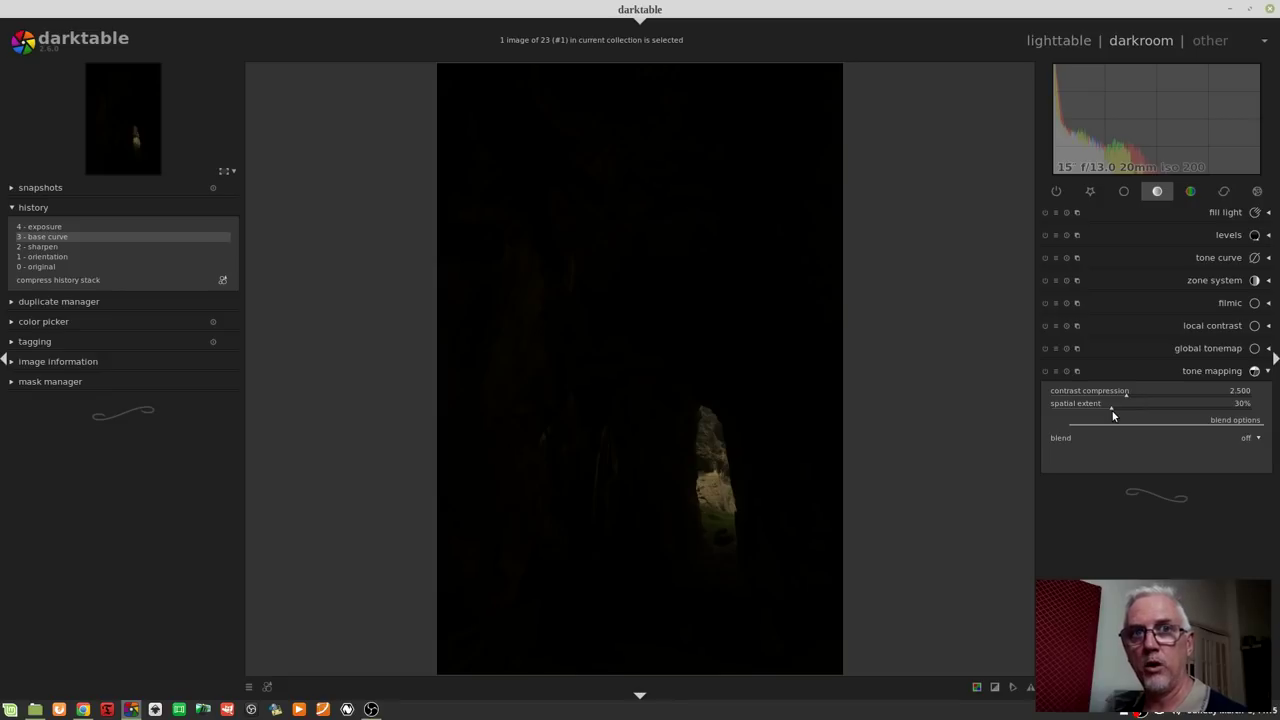
Enable tone mapping and lower contrast compression to 1.822
click(1045, 371)
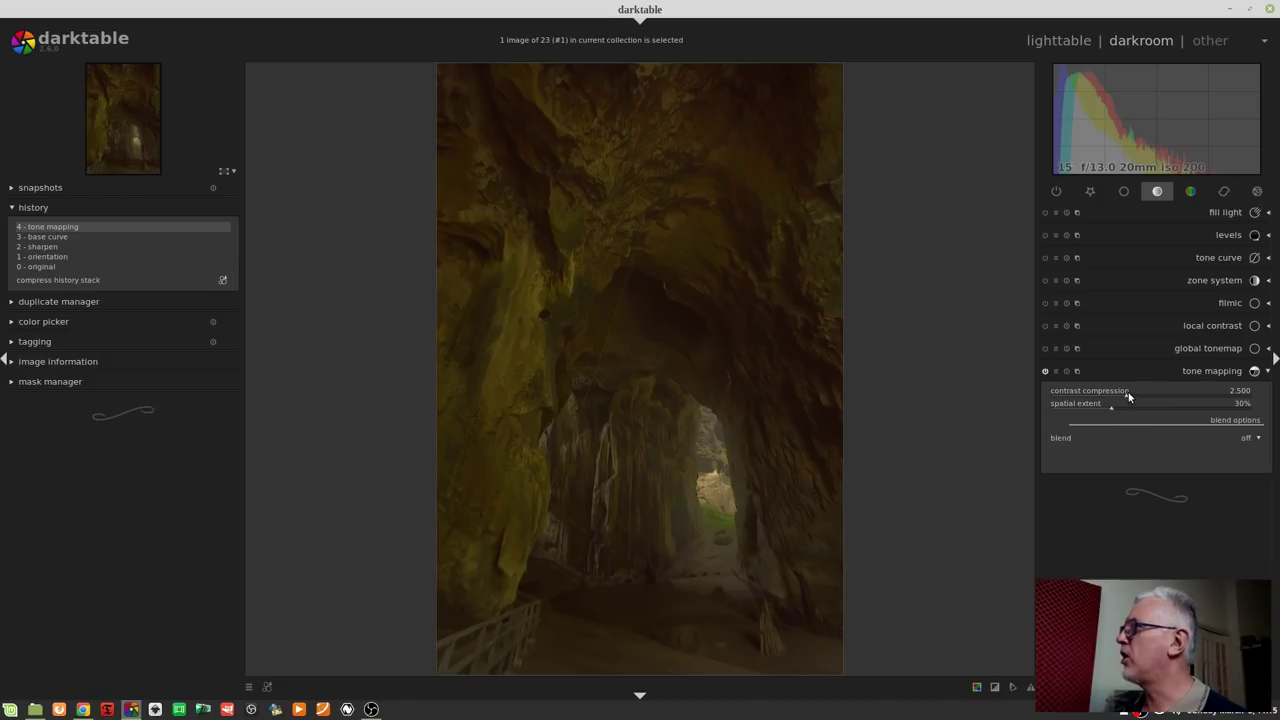
click(1094, 397)
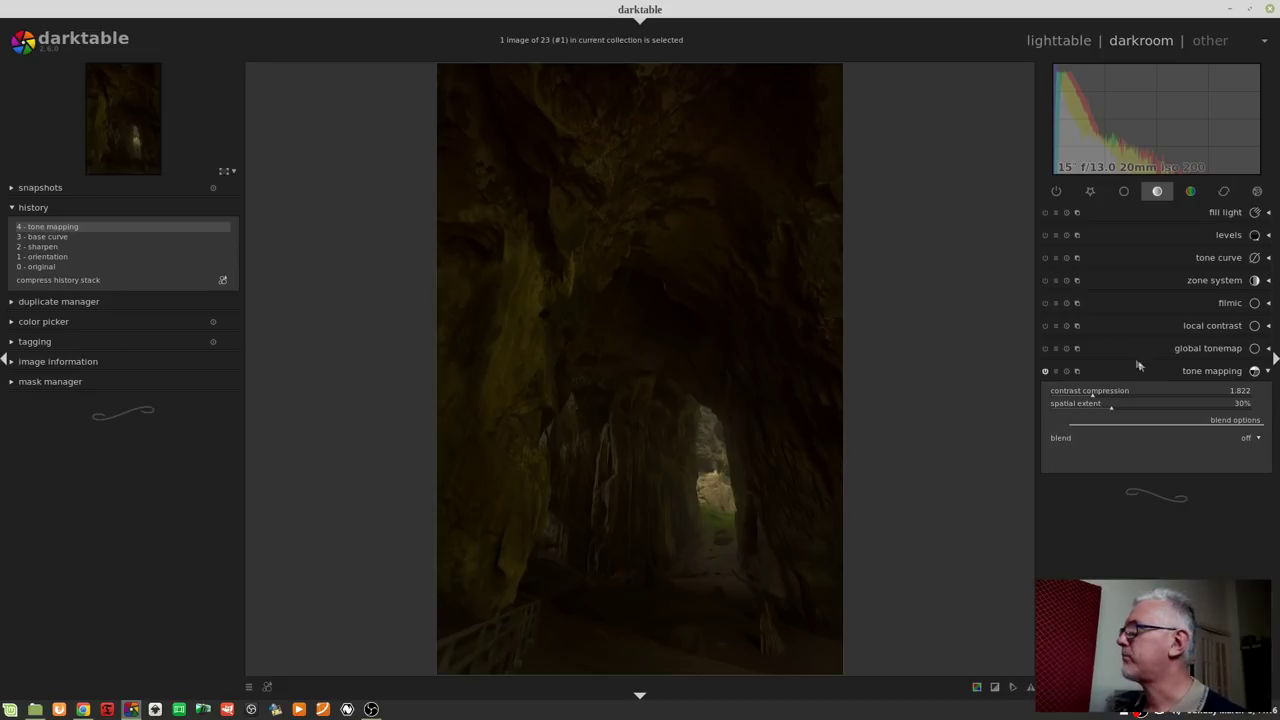
Try contrast compression near 1.8 and spatial extent 26–43%, then revert to '3 - base curve'
click(1078, 397)
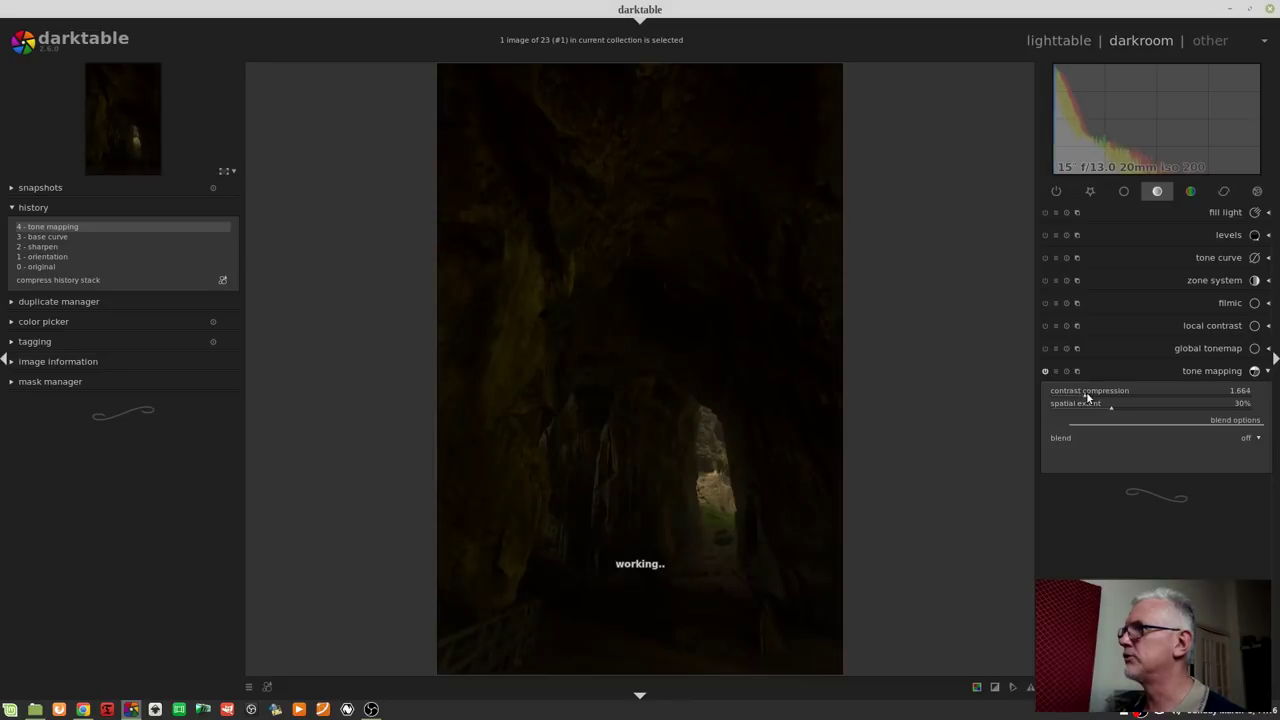
click(1092, 398)
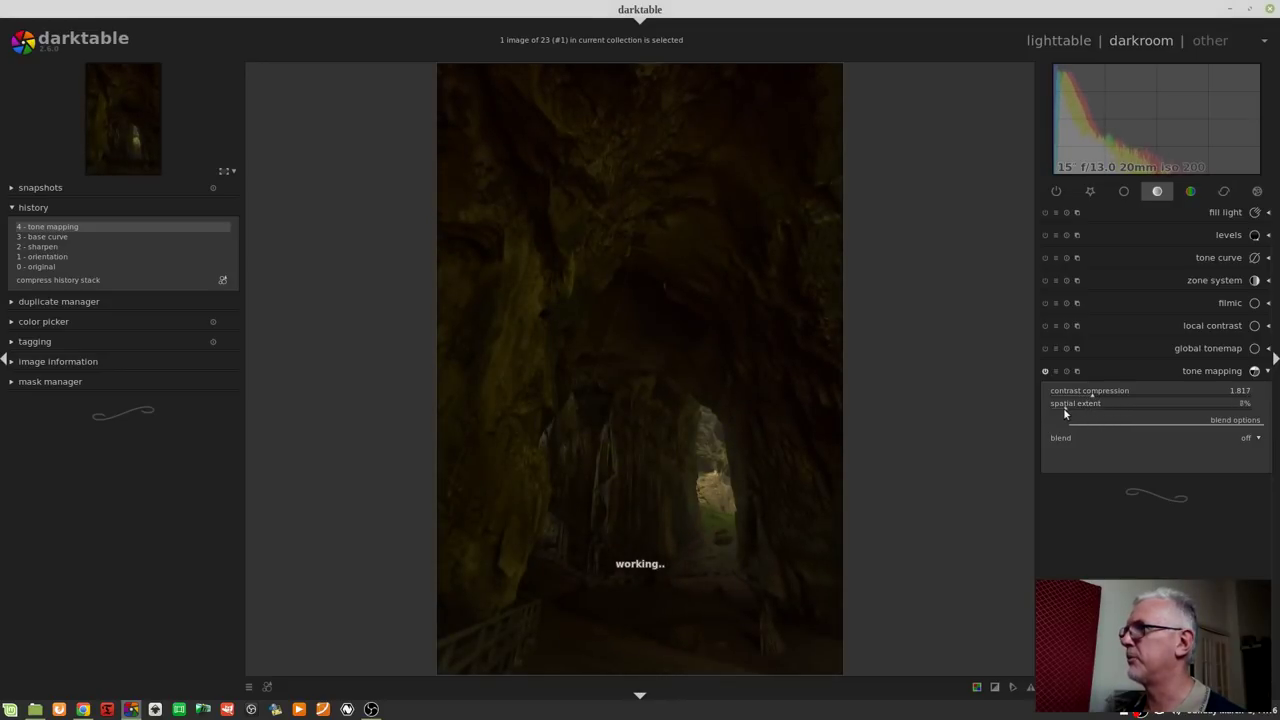
click(1170, 410)
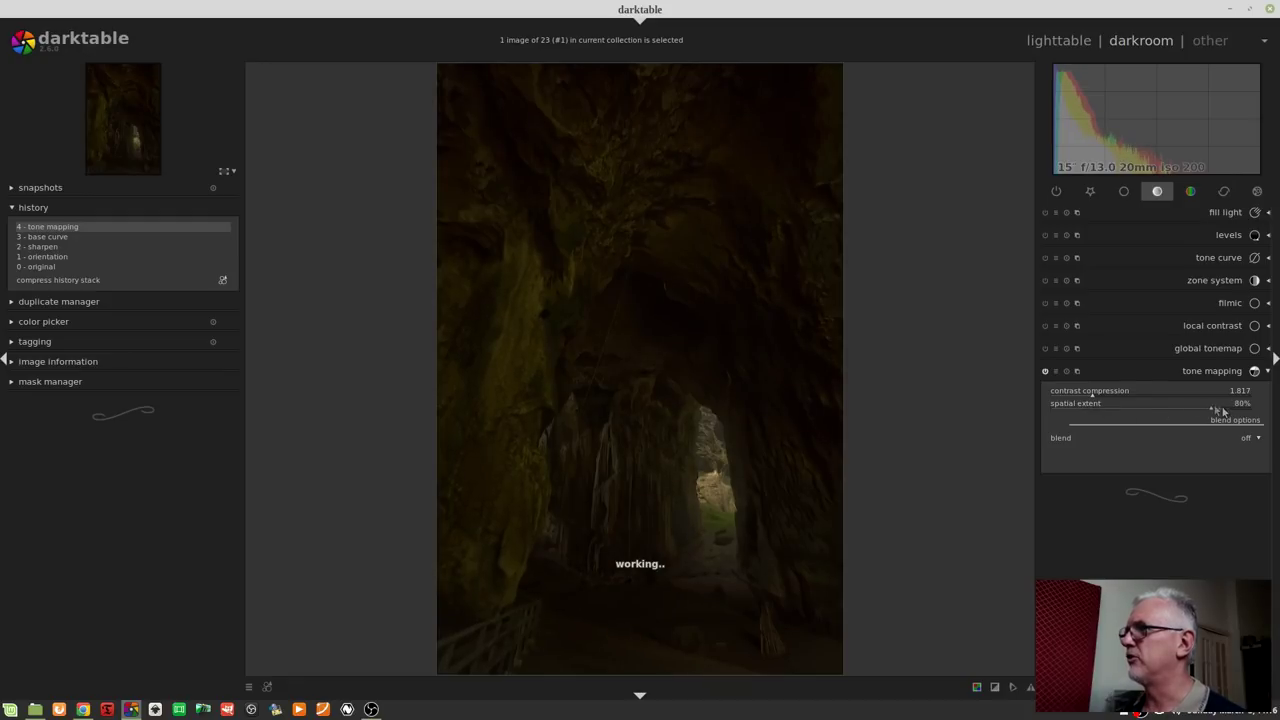
drag(1208, 408, 1103, 410)
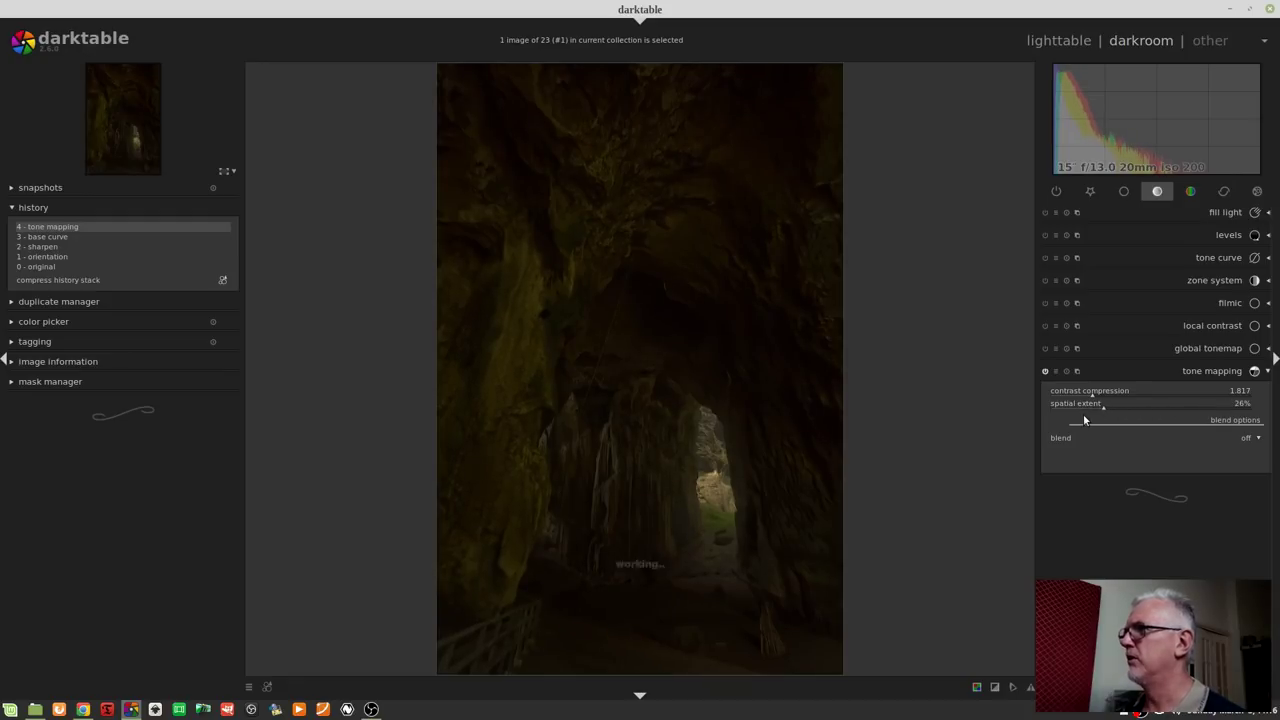
click(1138, 420)
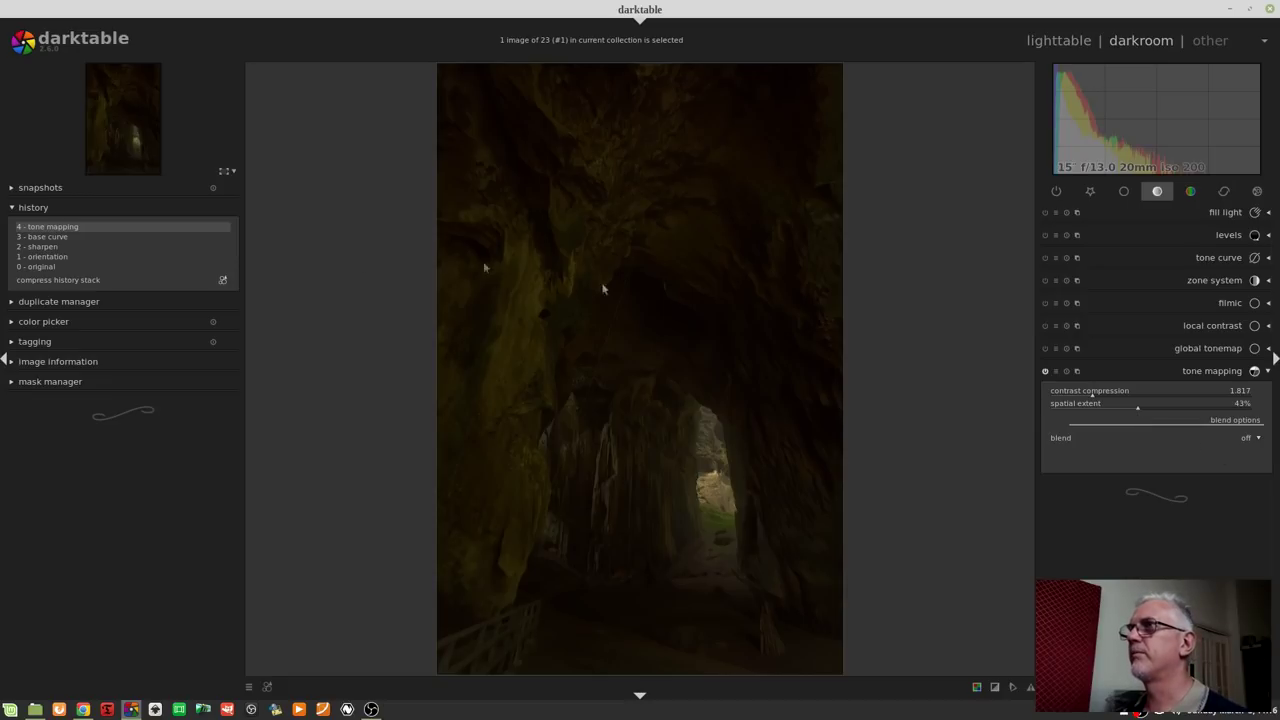
click(47, 238)
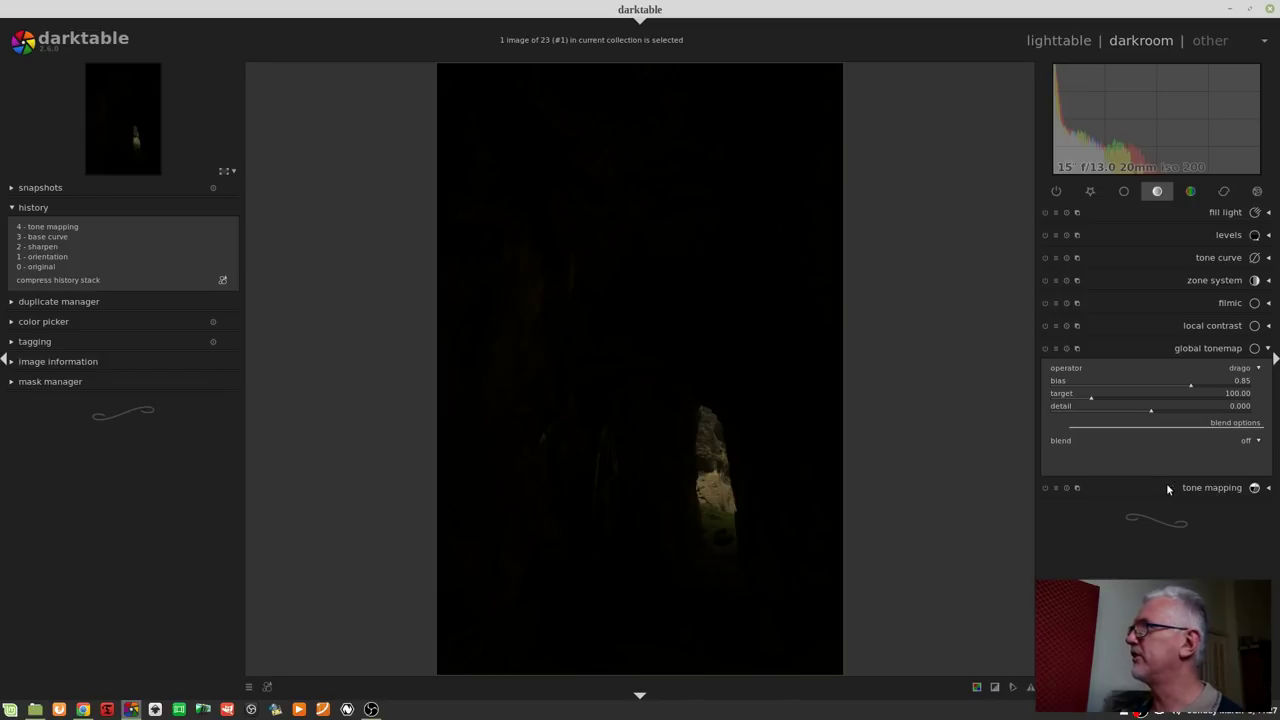
Show the global tonemap operator list with reinhard, filmic and drago
click(1240, 375)
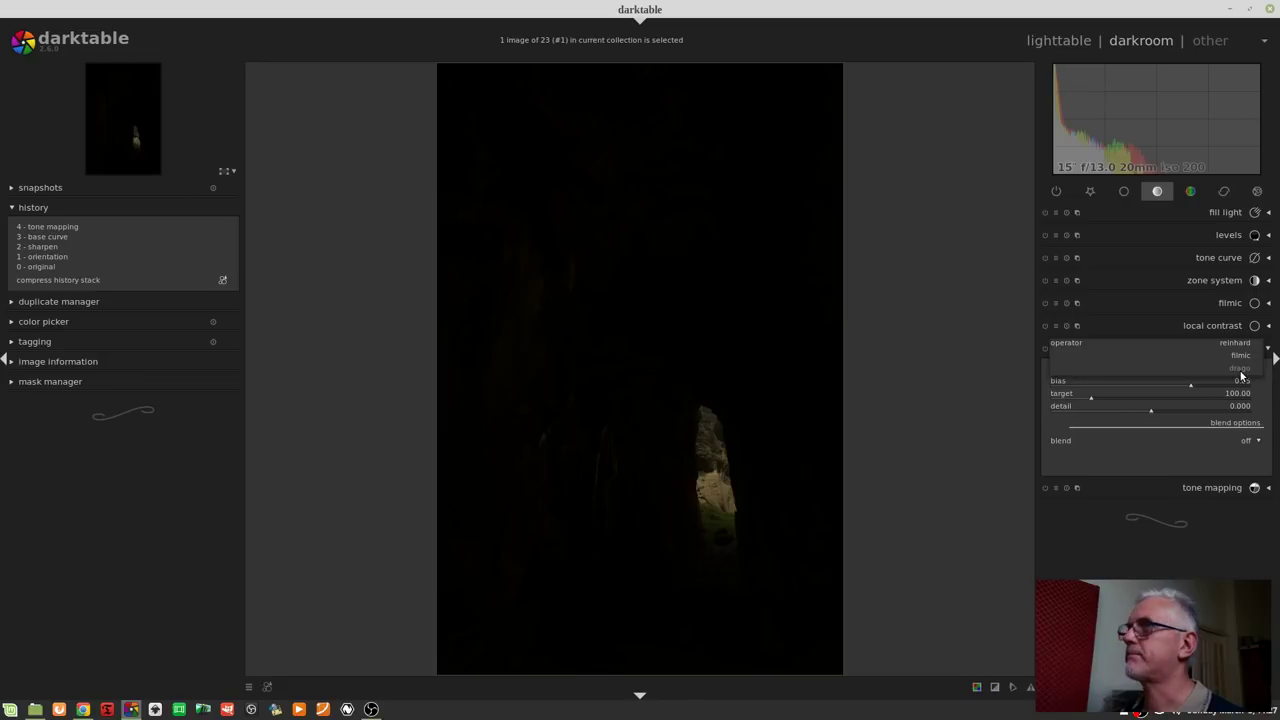
Revert history to '3 - base curve' and set the global tonemap operator to reinhard
click(1240, 370)
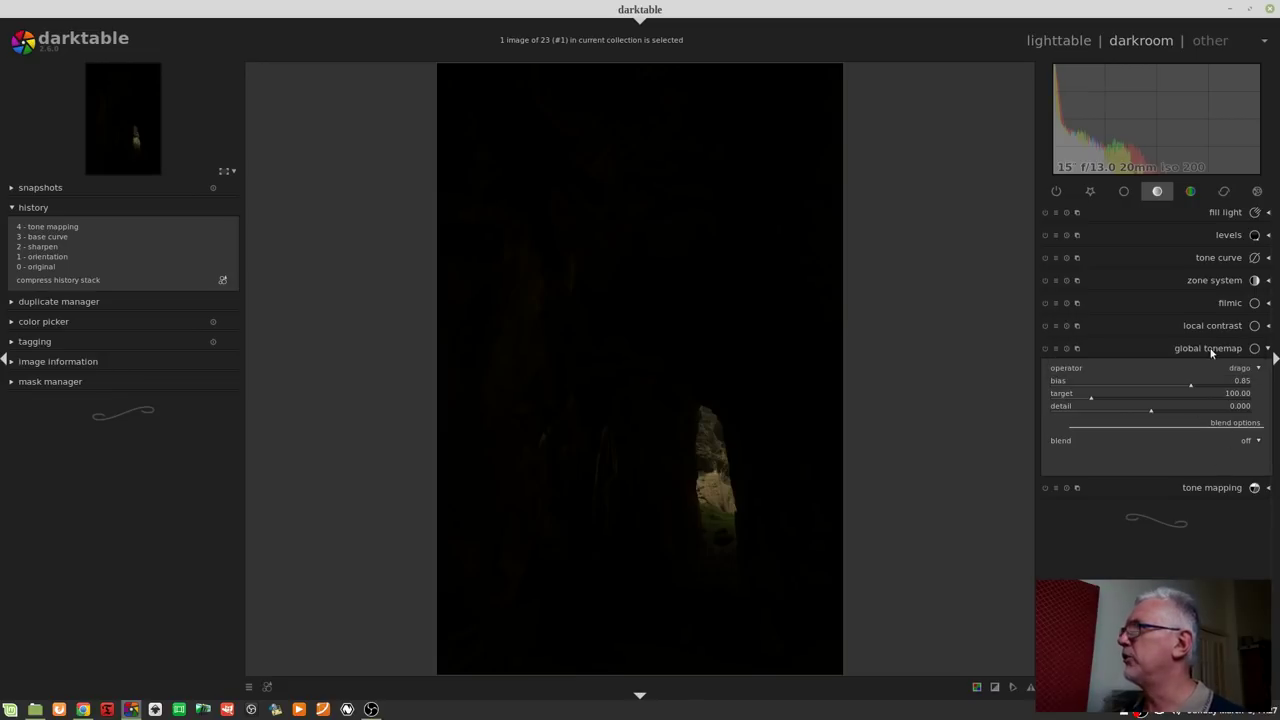
click(50, 237)
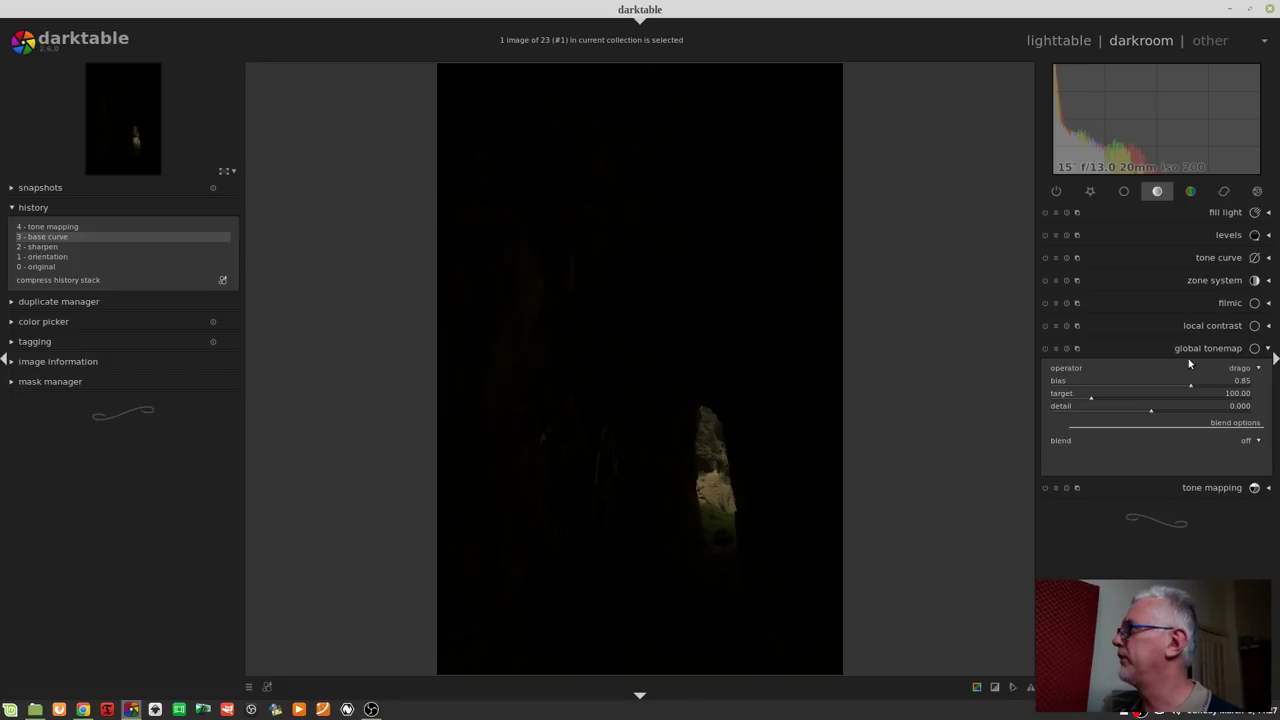
click(1240, 369)
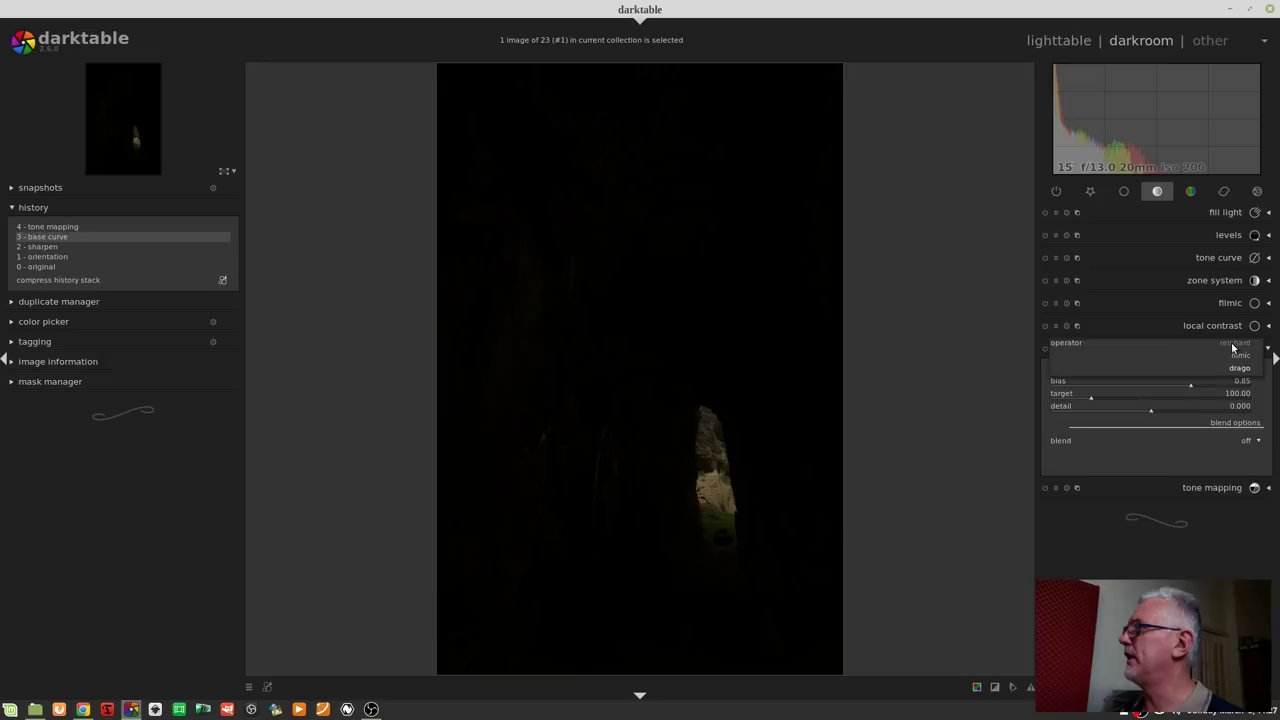
click(1233, 345)
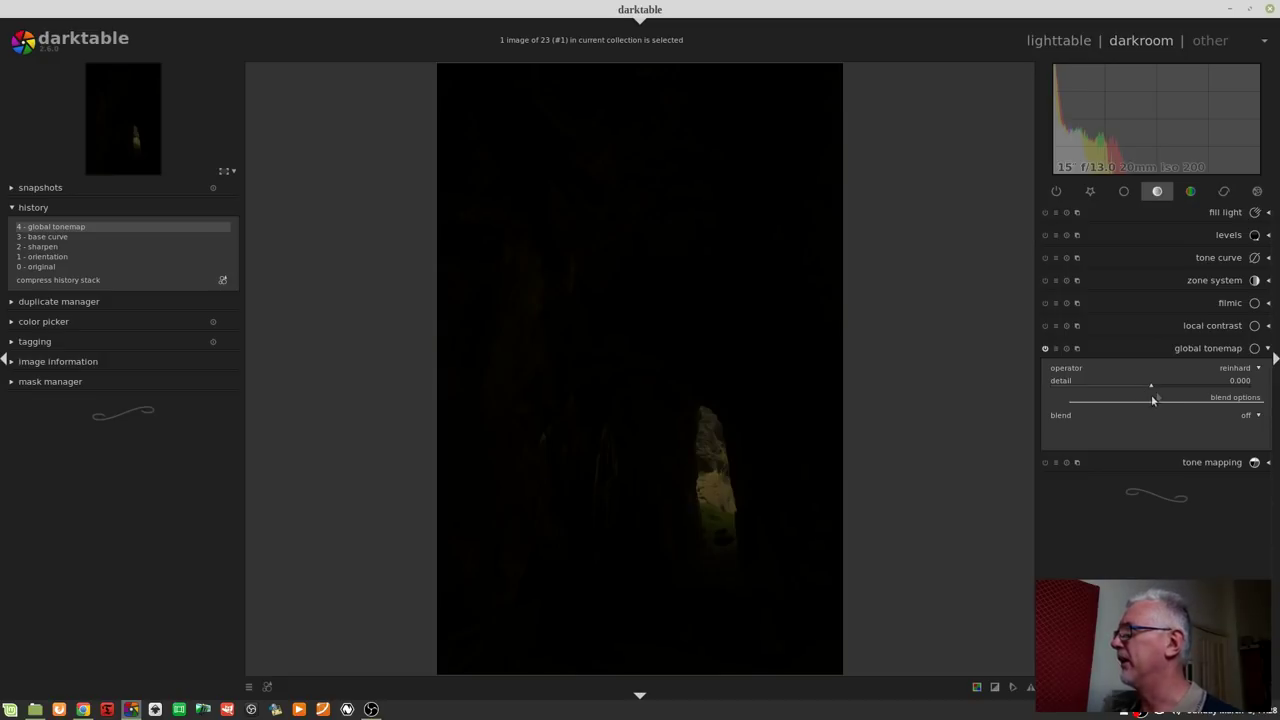
Drop the reinhard tonemap detail to about -0.789, then raise it to 0.890
drag(1134, 380, 1072, 385)
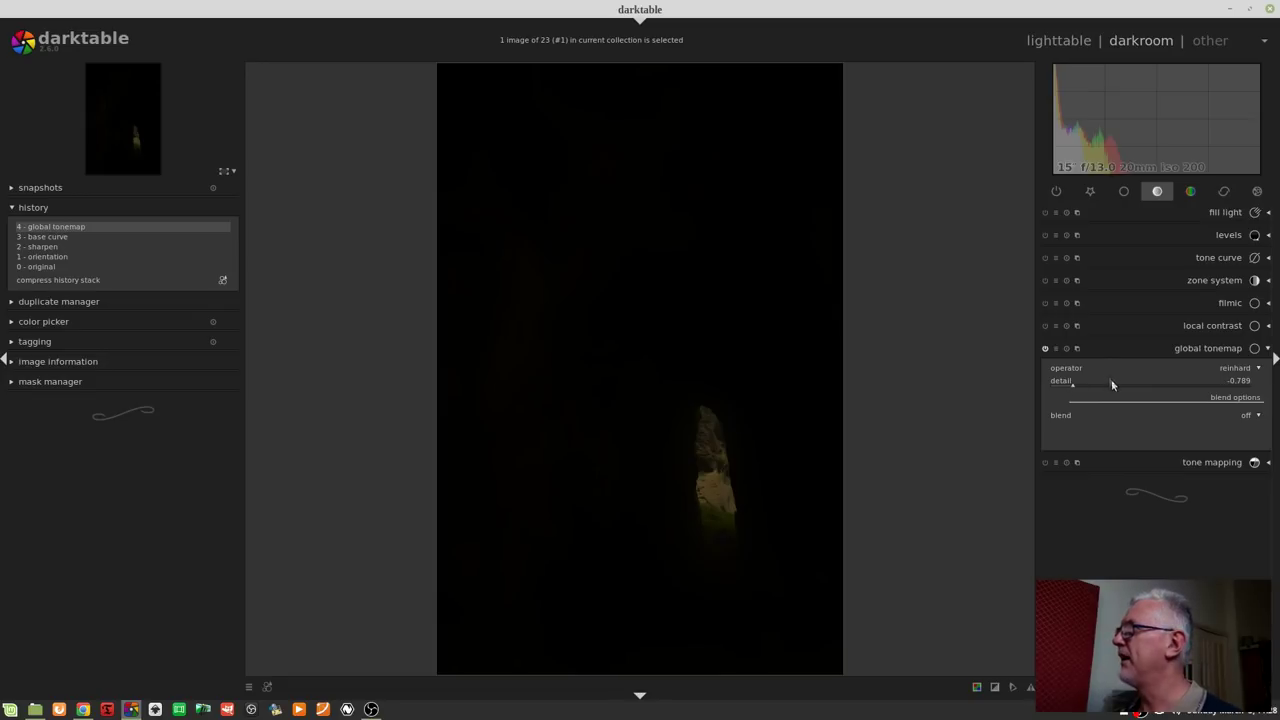
drag(1111, 384, 1240, 388)
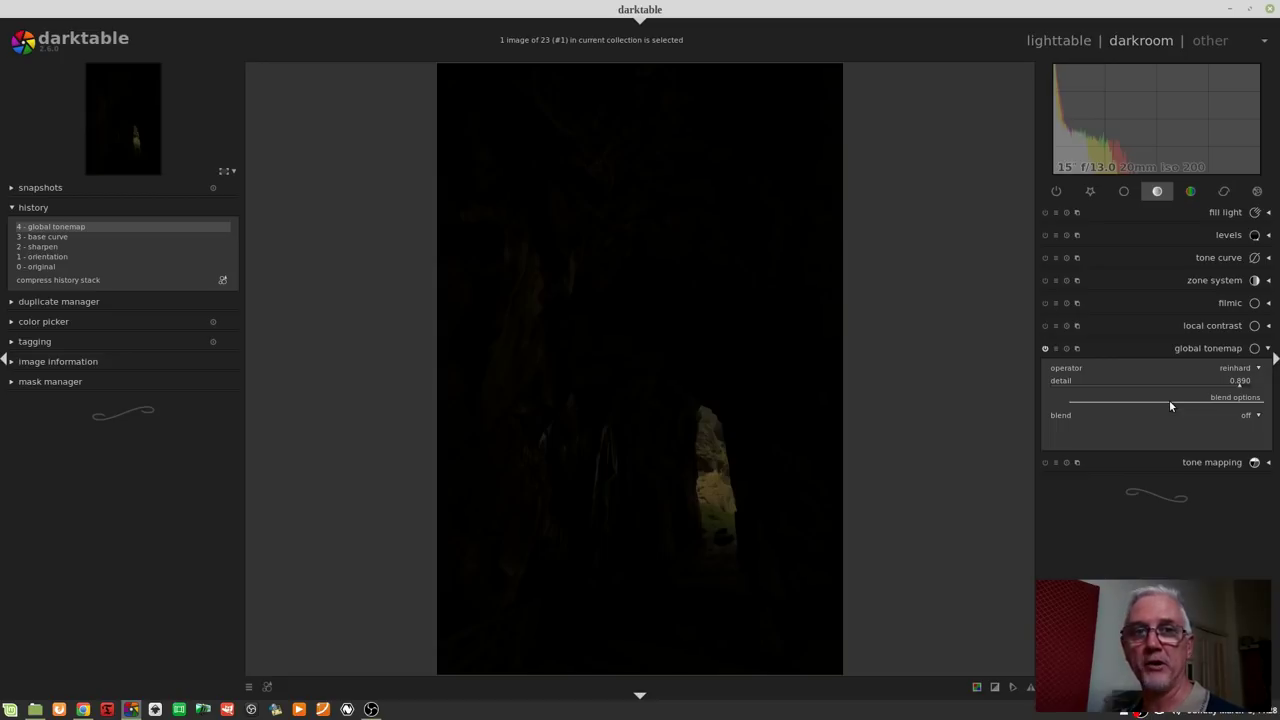
Switch the global tonemap operator from reinhard to filmic
click(1234, 369)
click(1240, 381)
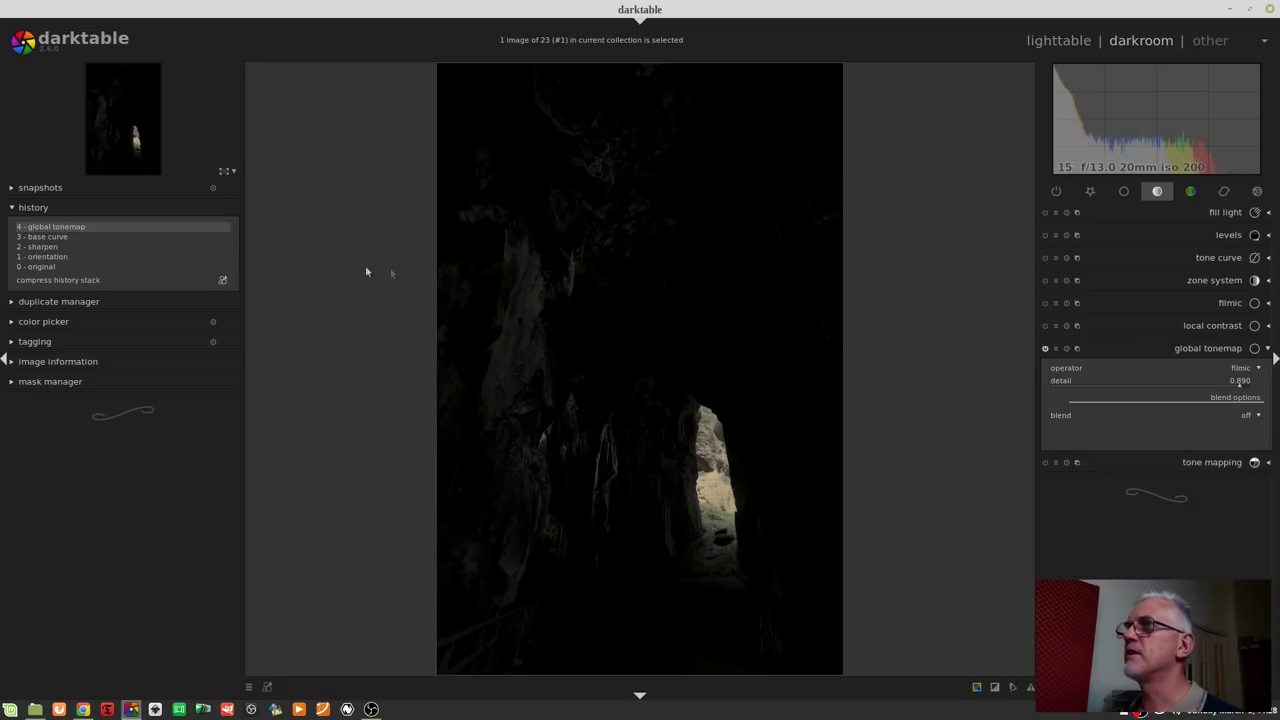
Roll history back to the base curve, raise exposure to 3.00 EV, and open the tonemap operator list
click(47, 238)
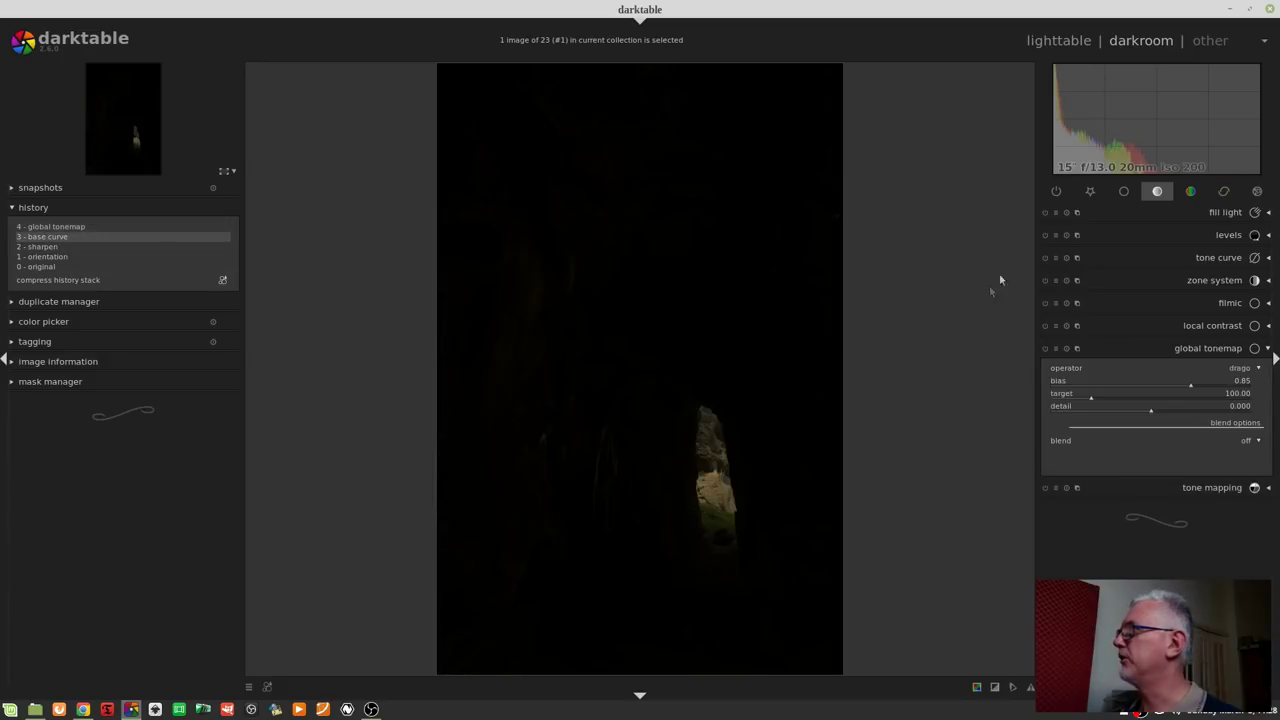
click(1090, 191)
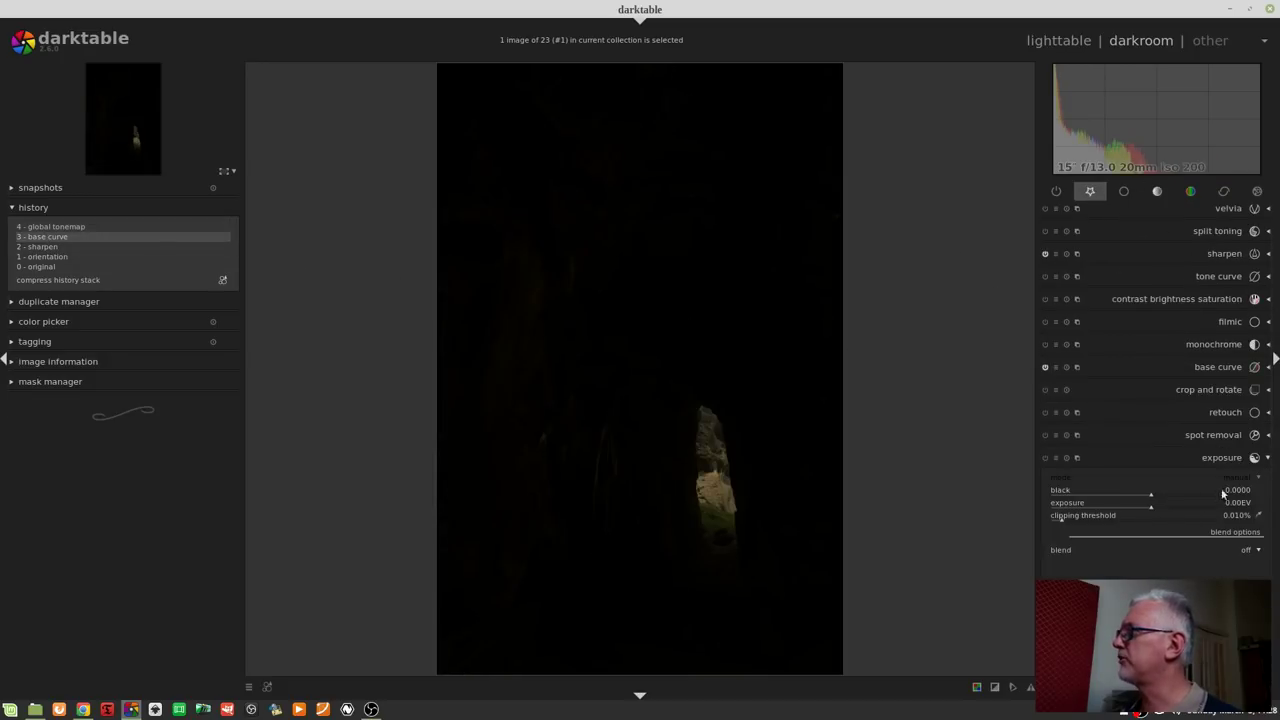
drag(1152, 507, 1252, 505)
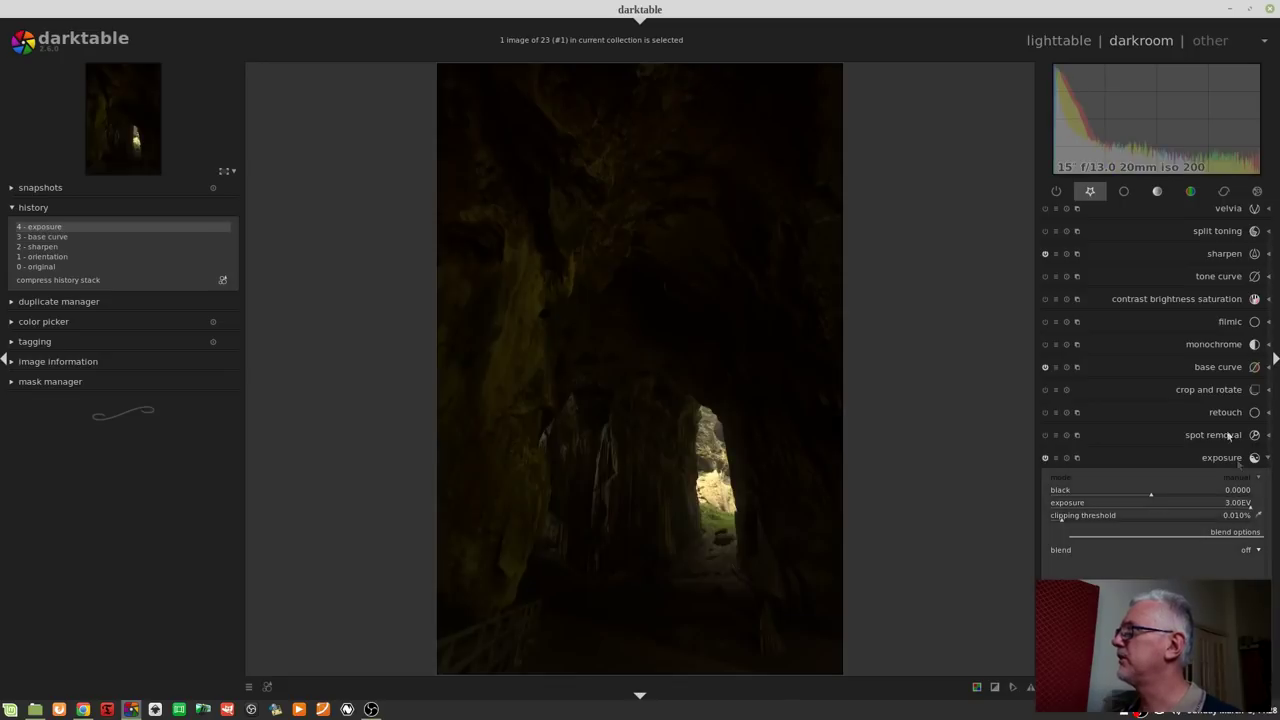
click(1161, 191)
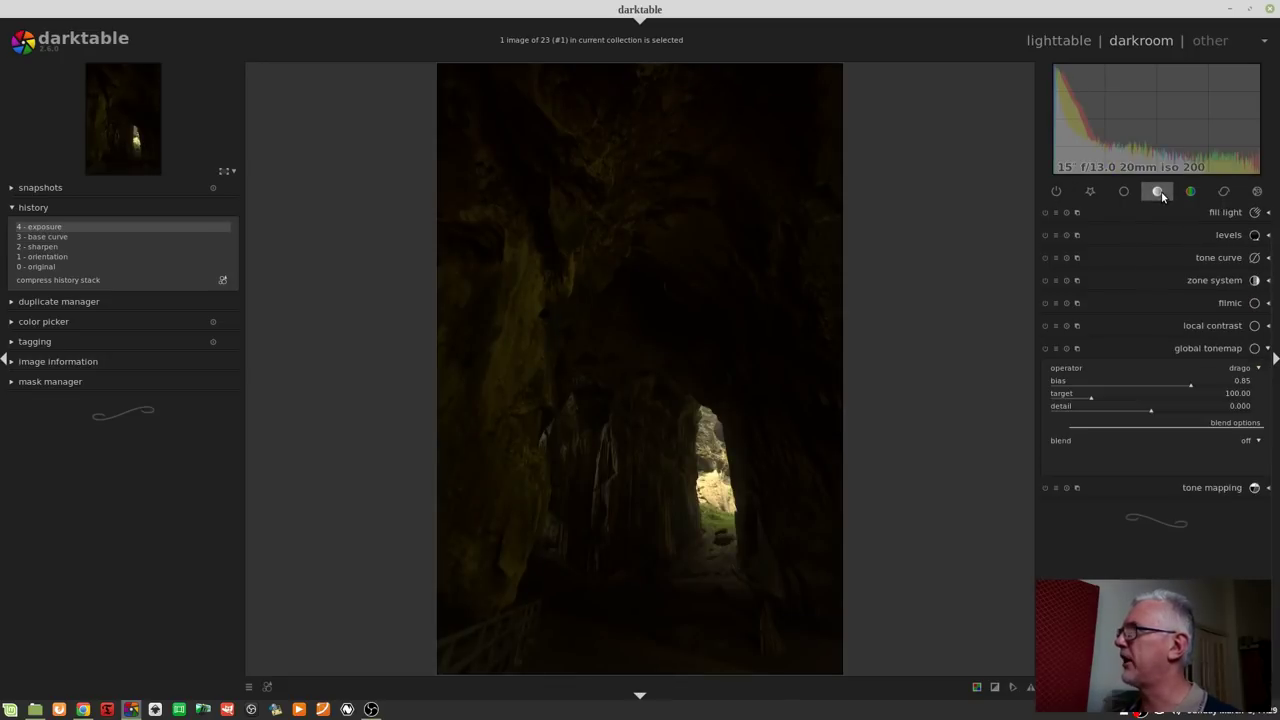
click(1245, 372)
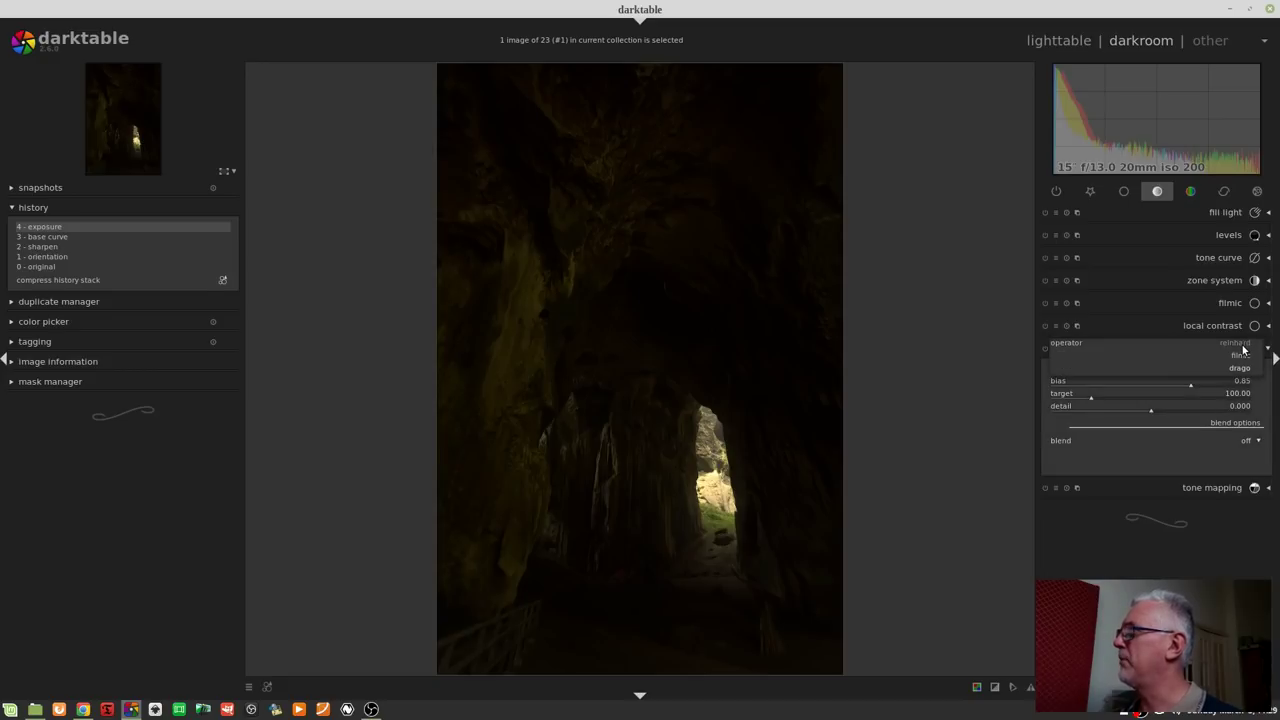
Apply the reinhard global tonemap operator and adjust its detail slider, ending at 1.000
click(1242, 345)
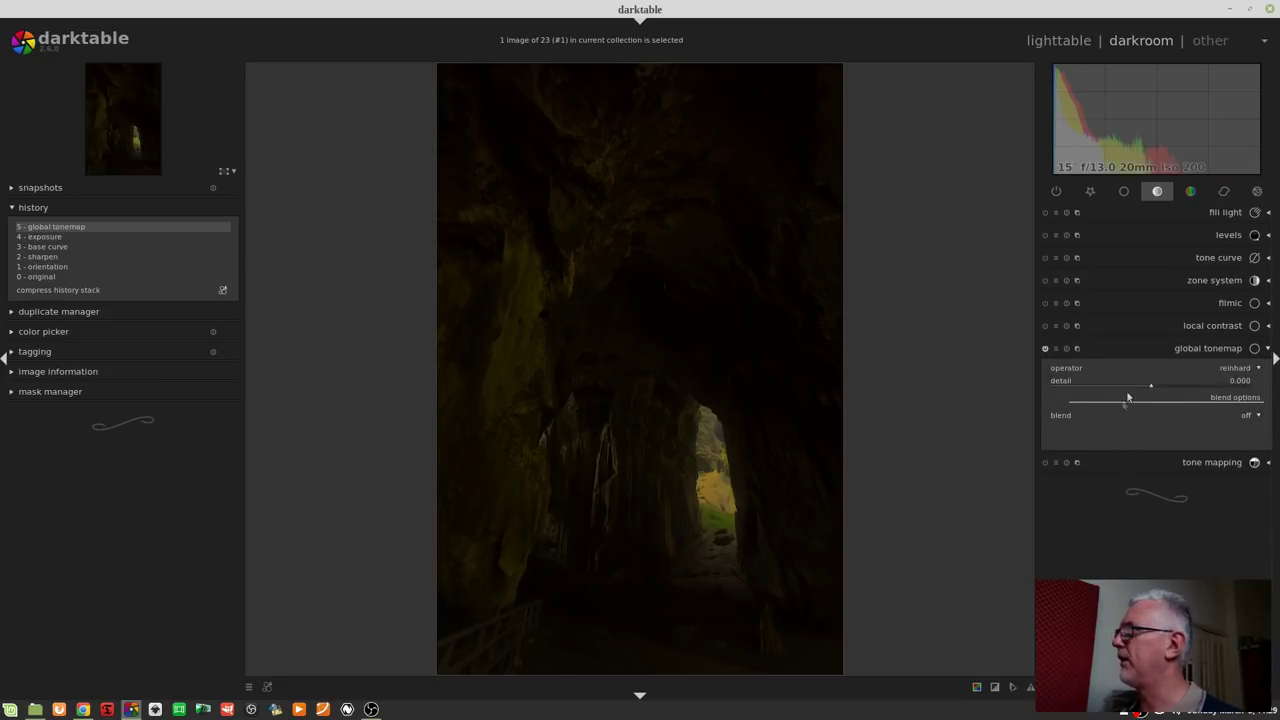
drag(1133, 388, 1051, 388)
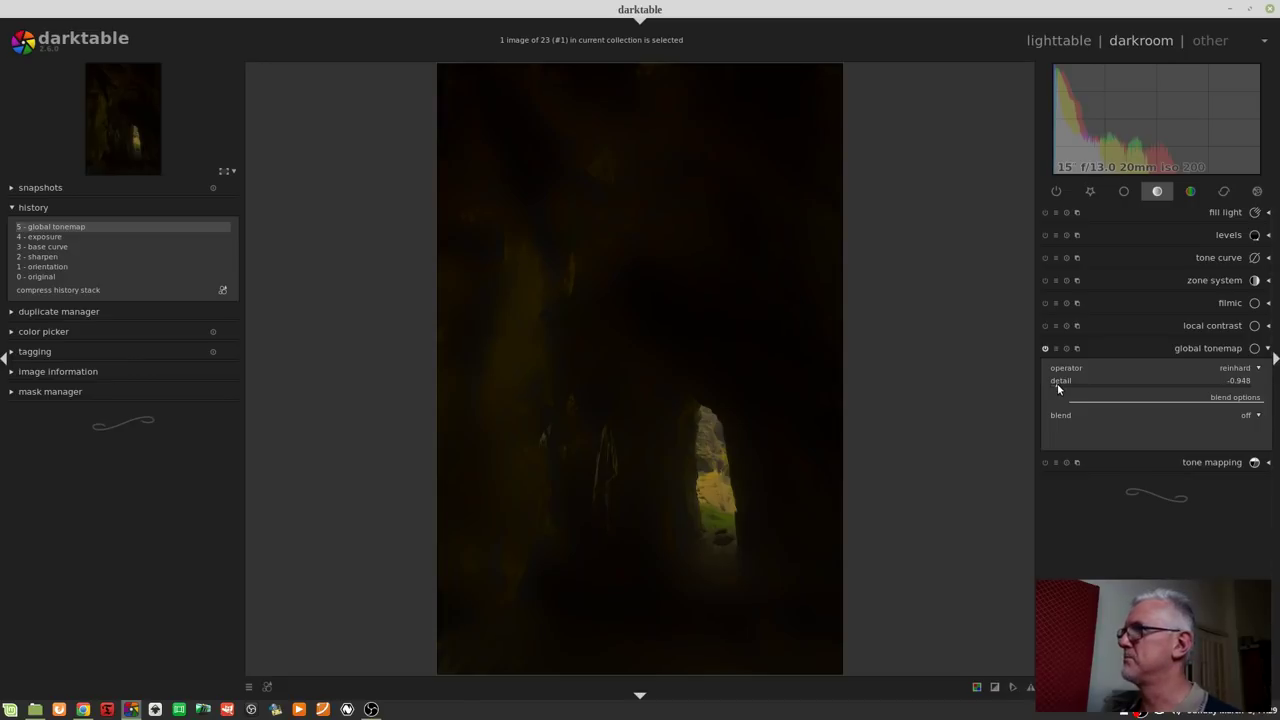
mouse_move(1057, 386)
mouse_down()
mouse_move(1208, 381)
mouse_move(1267, 394)
mouse_up()
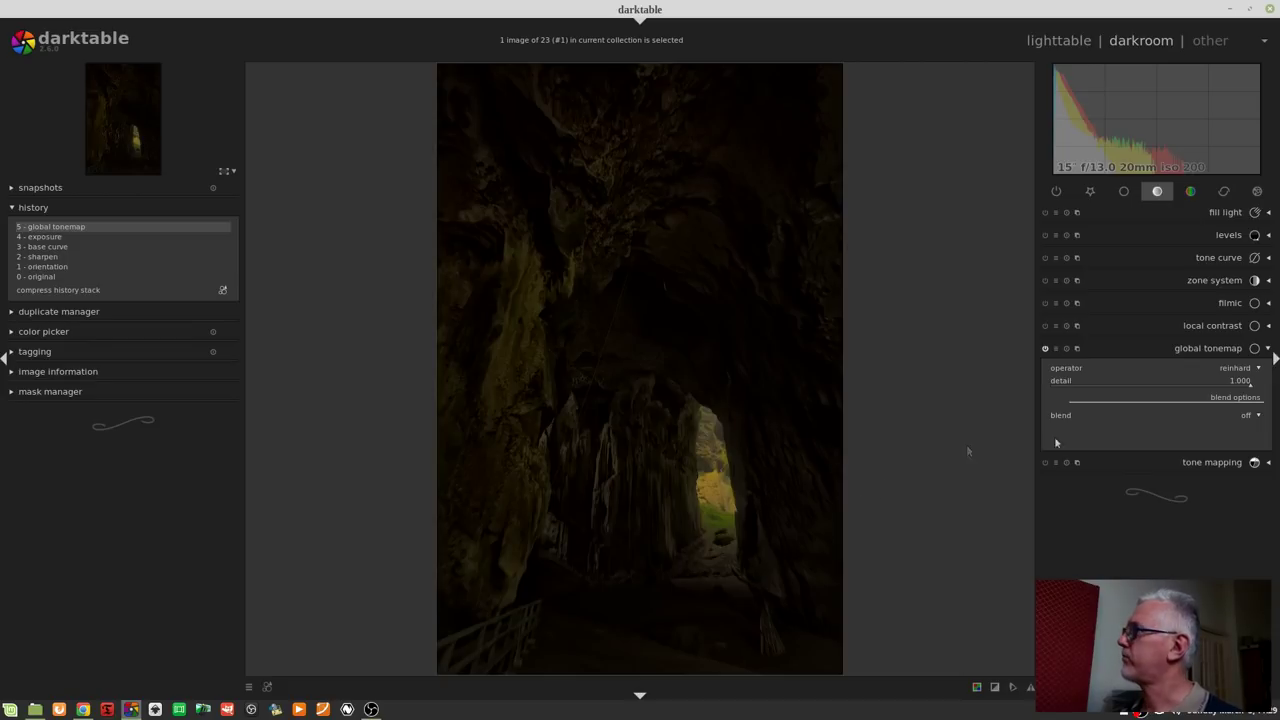
Change the global tonemap operator to filmic
click(1233, 372)
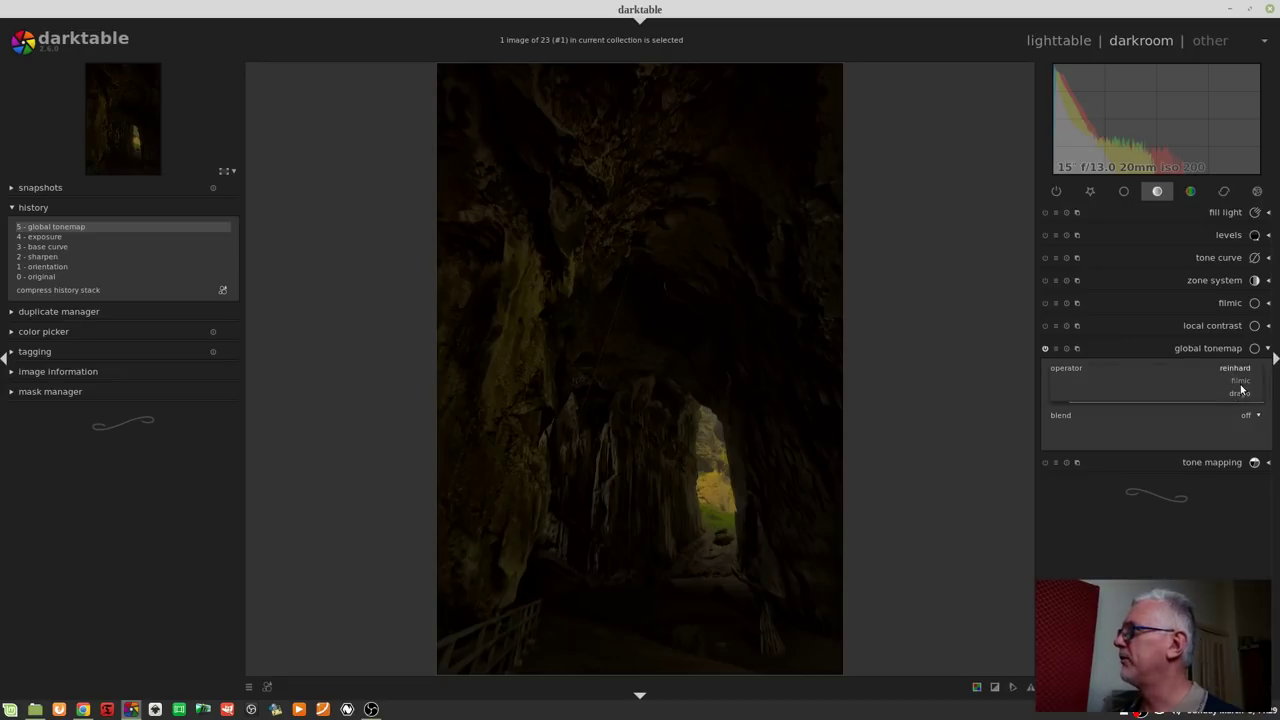
click(1241, 382)
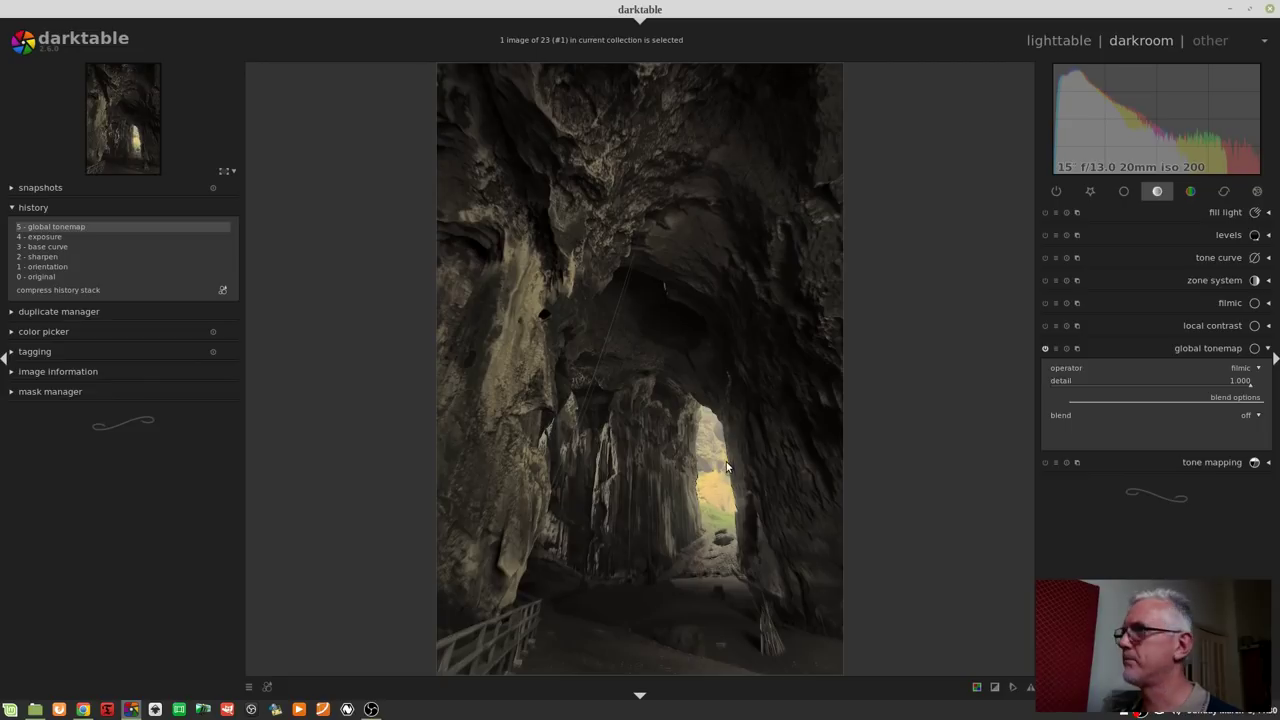
Expand contrast brightness saturation in the basic group and boost the saturation
click(1120, 193)
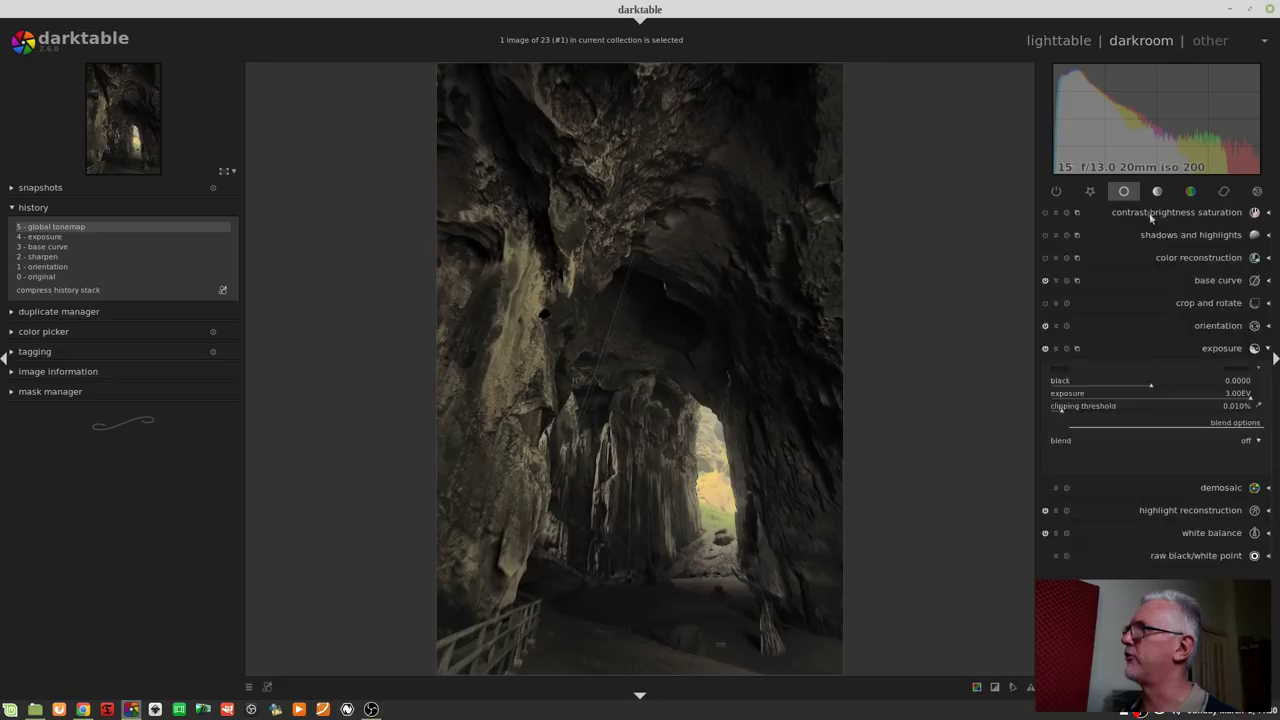
click(1150, 214)
mouse_move(1155, 262)
mouse_down()
mouse_move(1266, 266)
mouse_move(1190, 266)
mouse_move(1258, 274)
mouse_up()
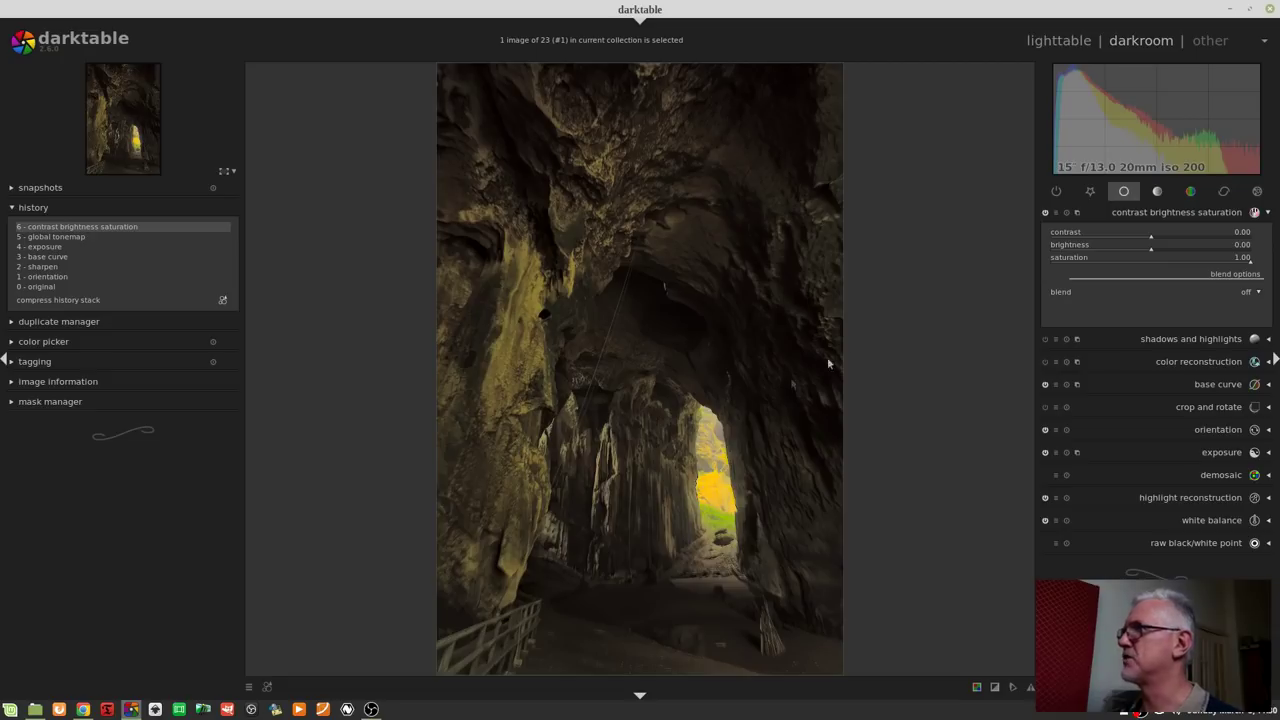
Roll history back to the global tonemap step and switch its operator to drago
click(89, 237)
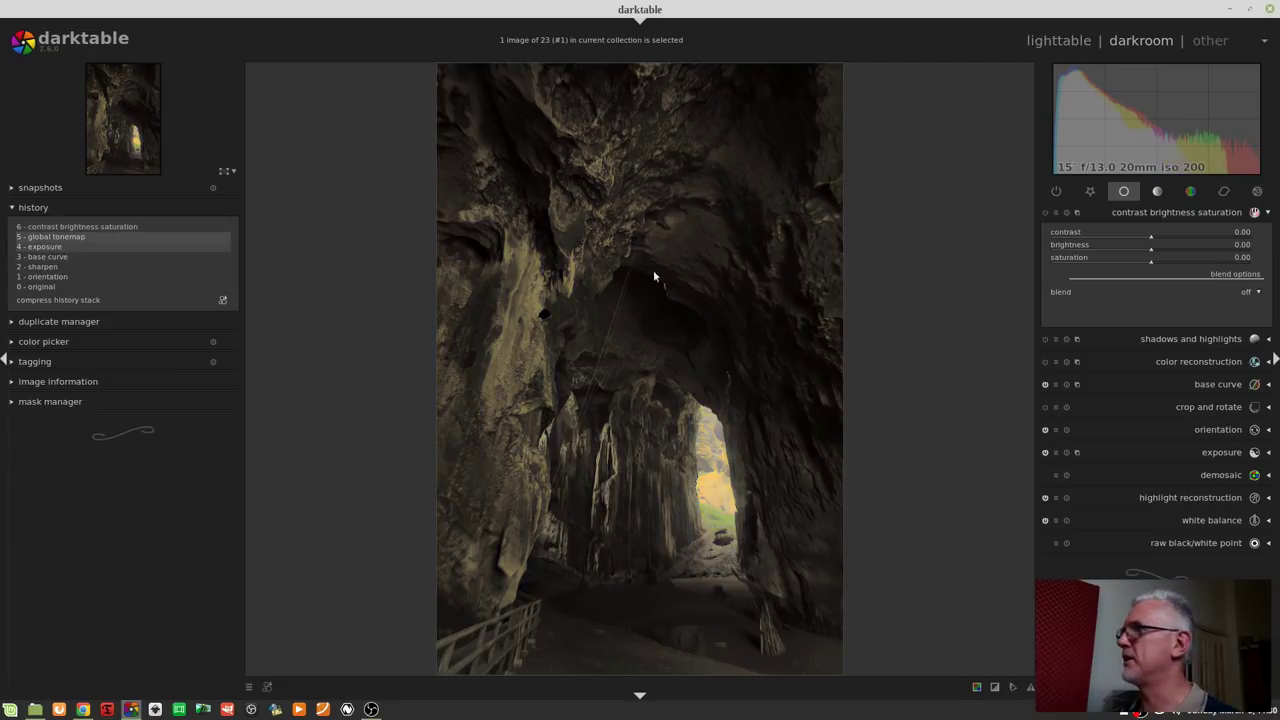
click(1160, 191)
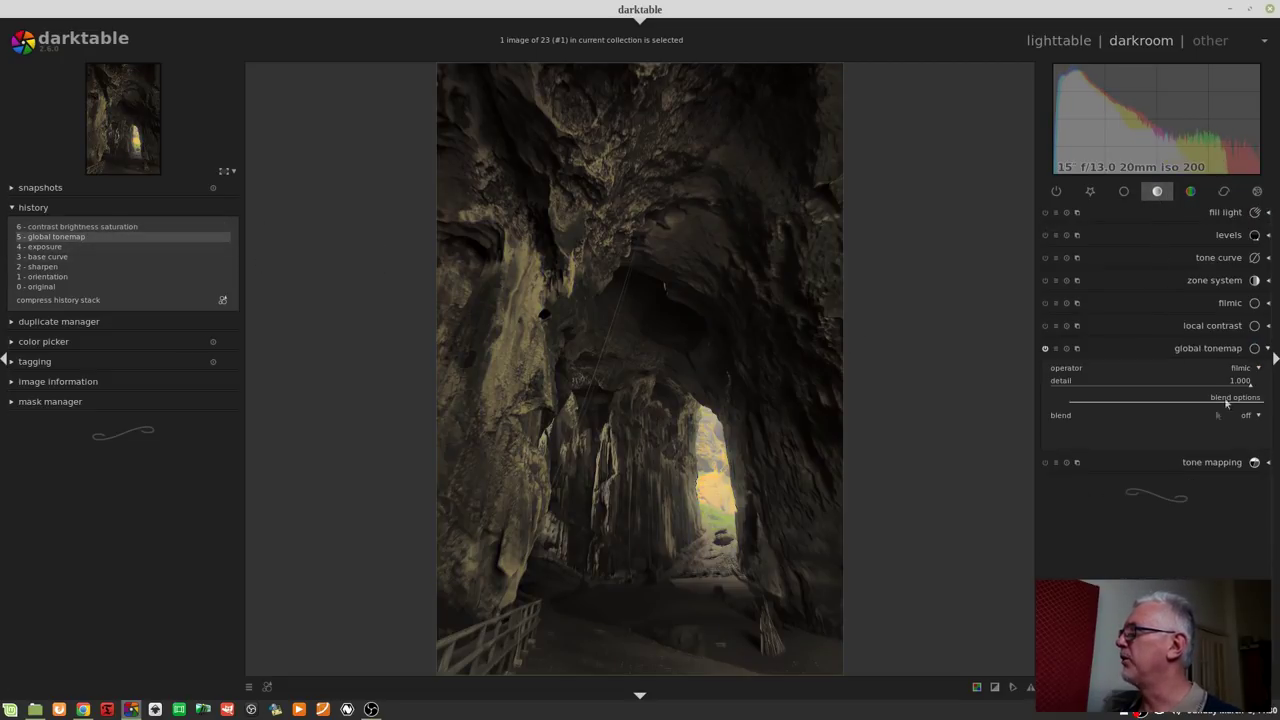
click(1240, 371)
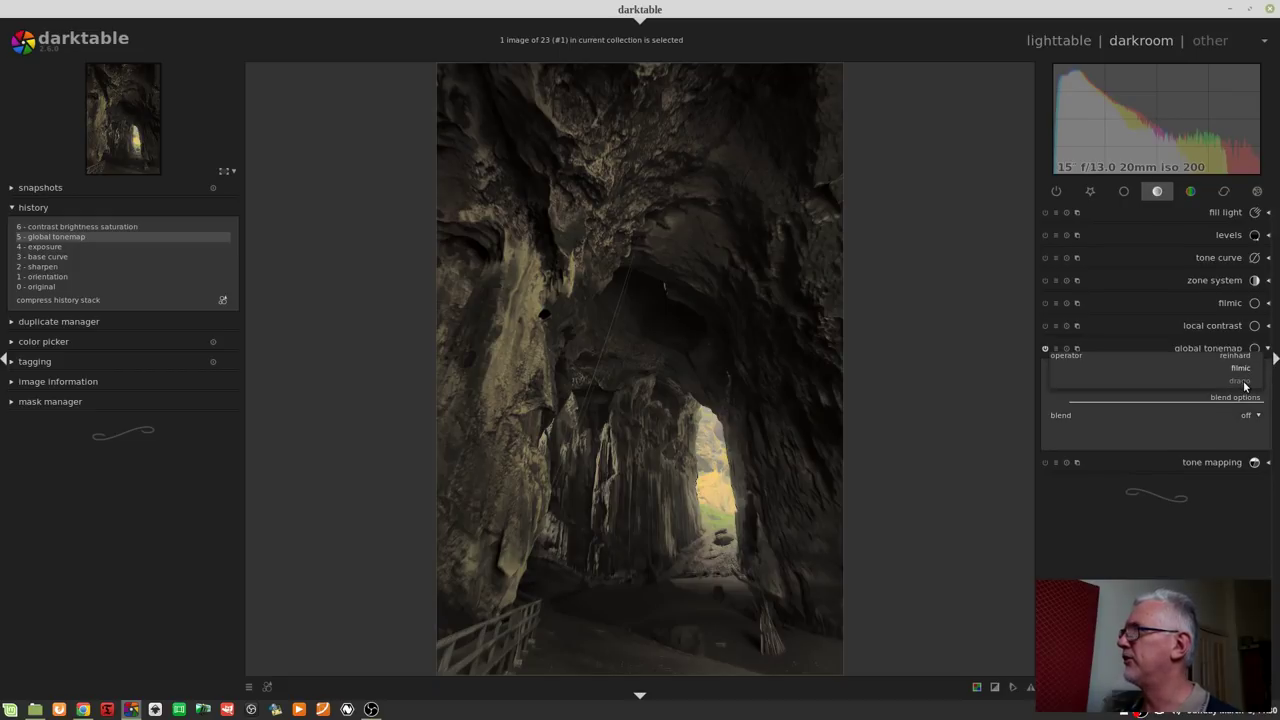
click(1243, 371)
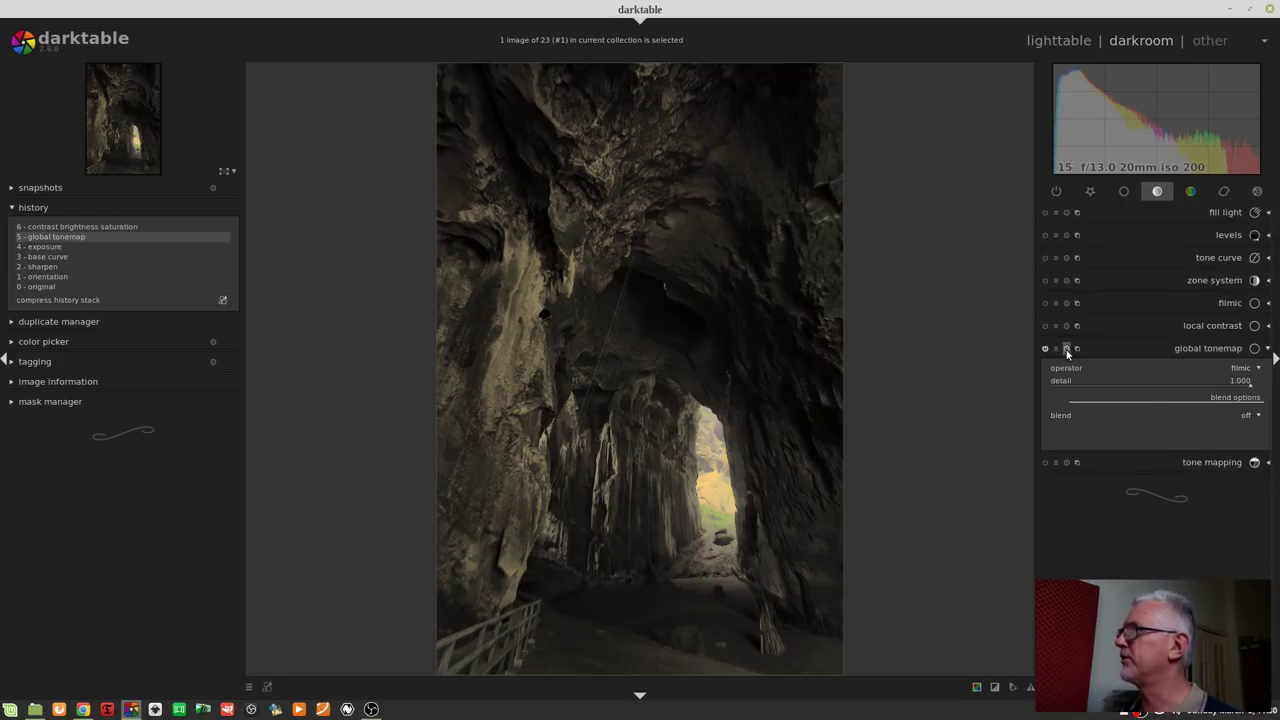
scroll(1065, 370, down, 1)
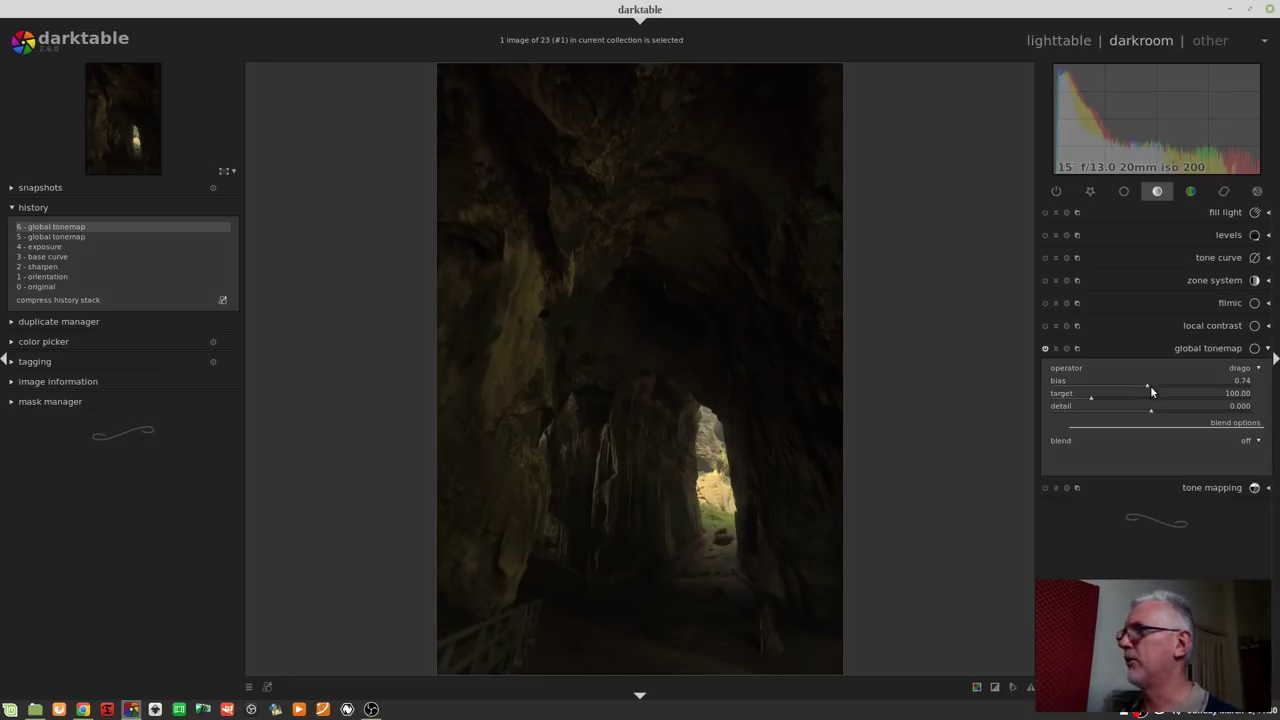
Try several drago bias values, then enter an exact bias of 0.85
drag(1150, 385, 1106, 388)
click(1105, 387)
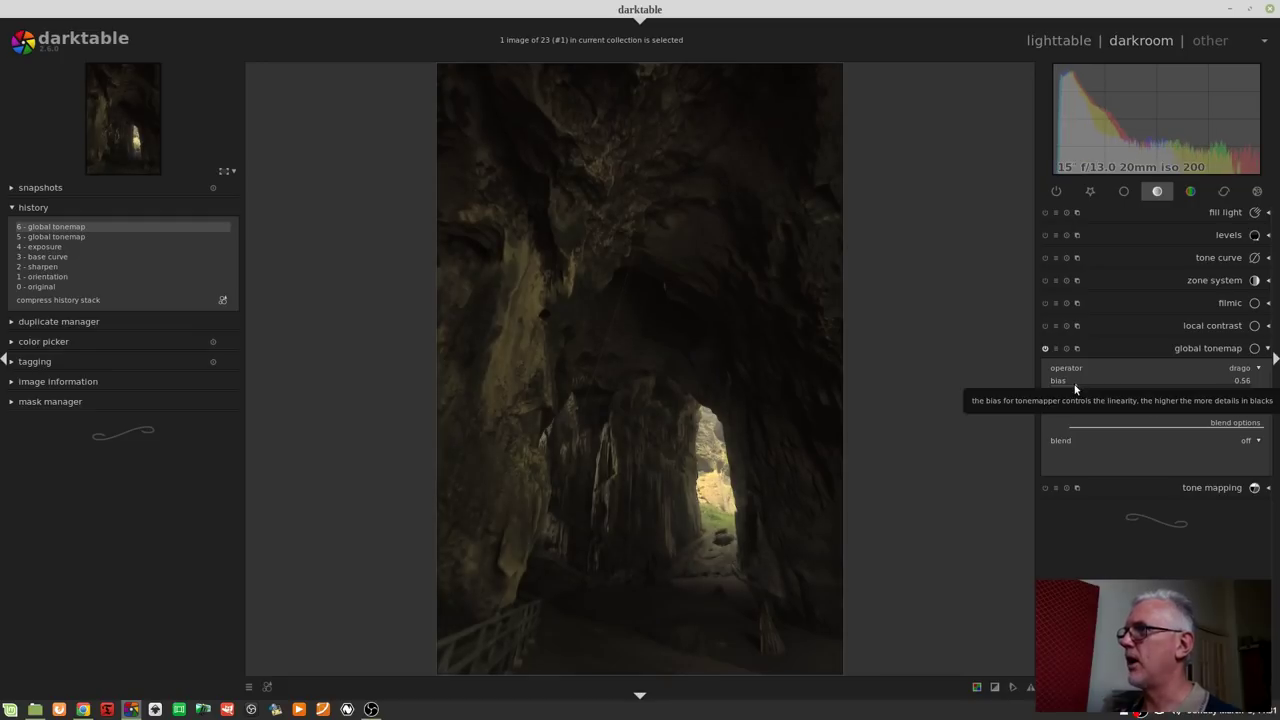
click(1226, 388)
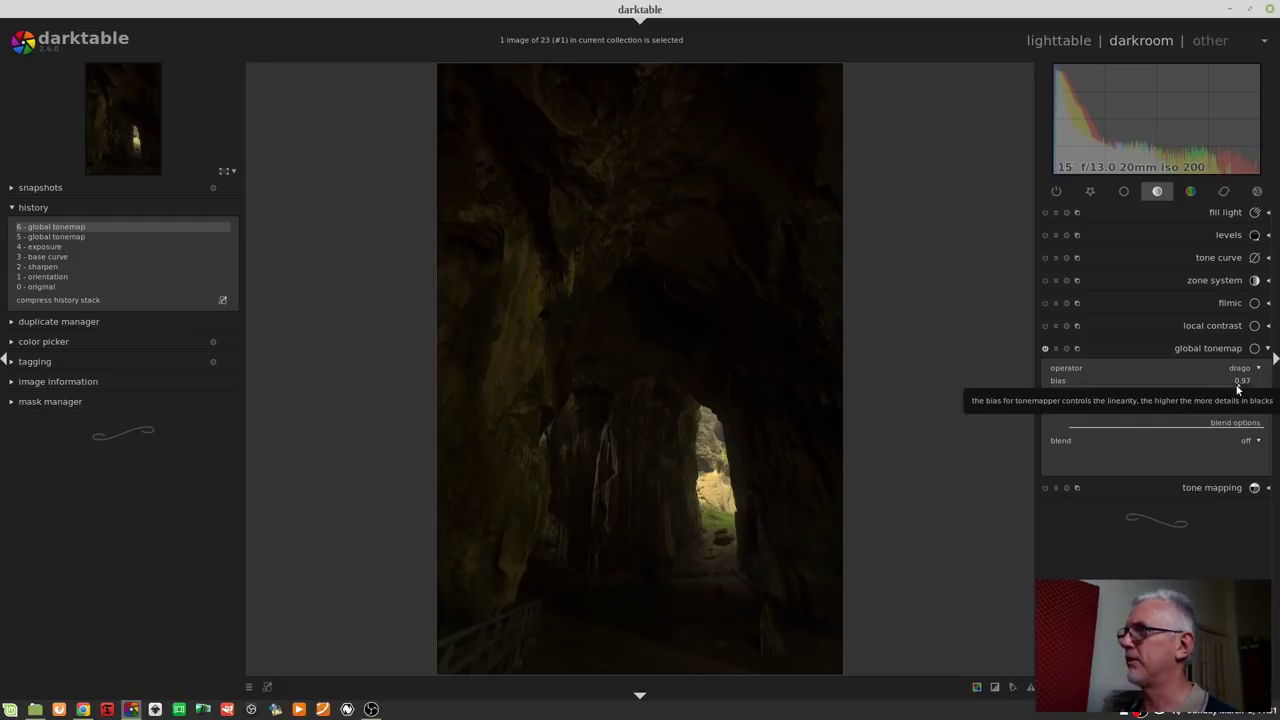
click(1238, 387)
click(1248, 386)
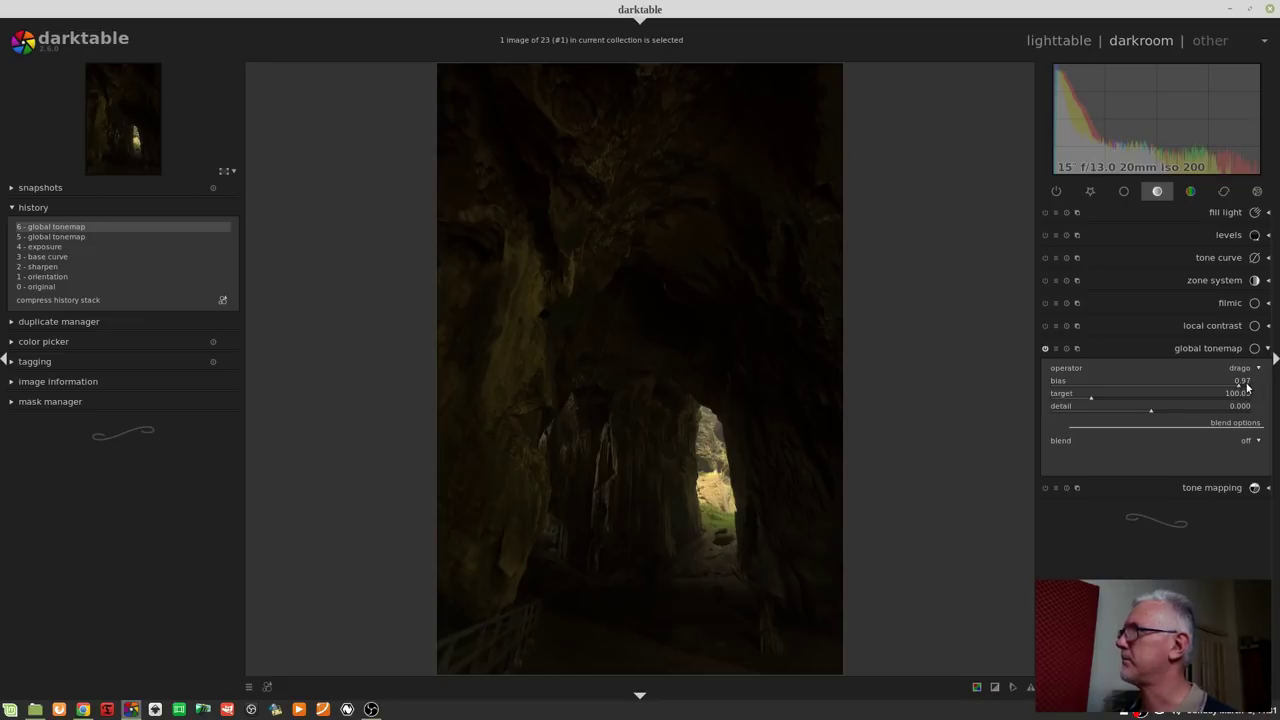
right_click(1206, 383)
text(0.85)
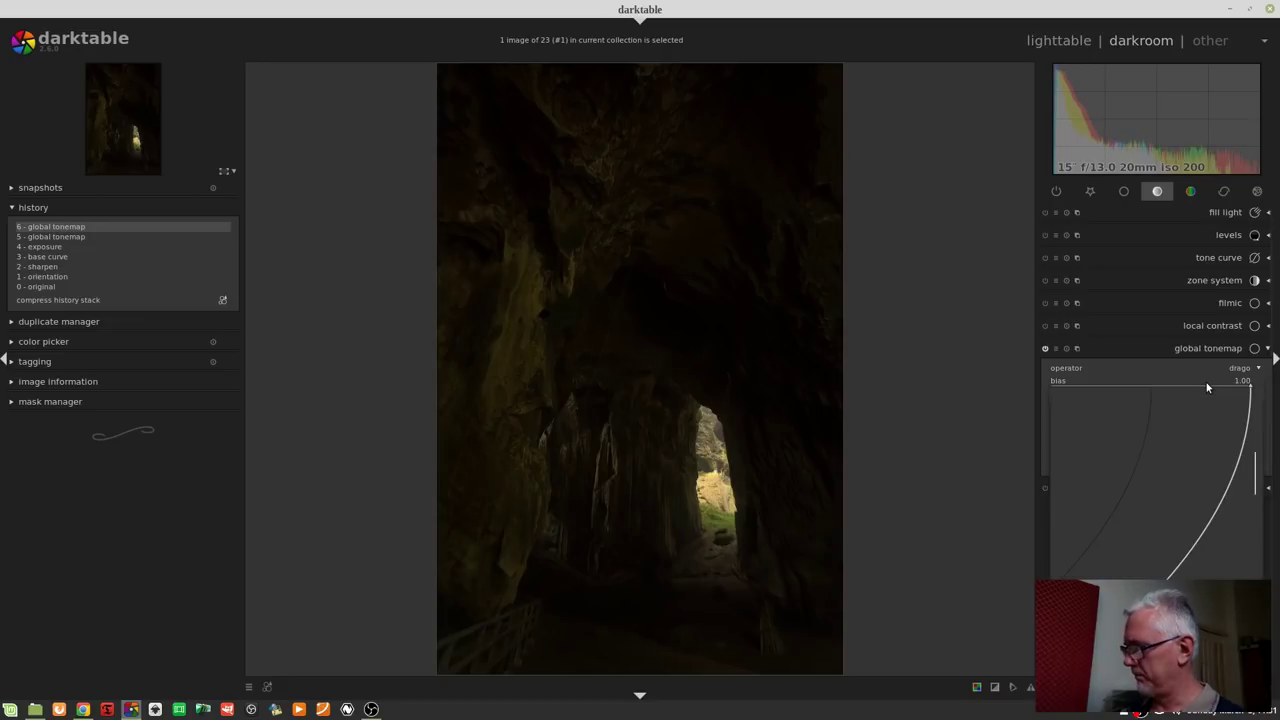
key(Return)
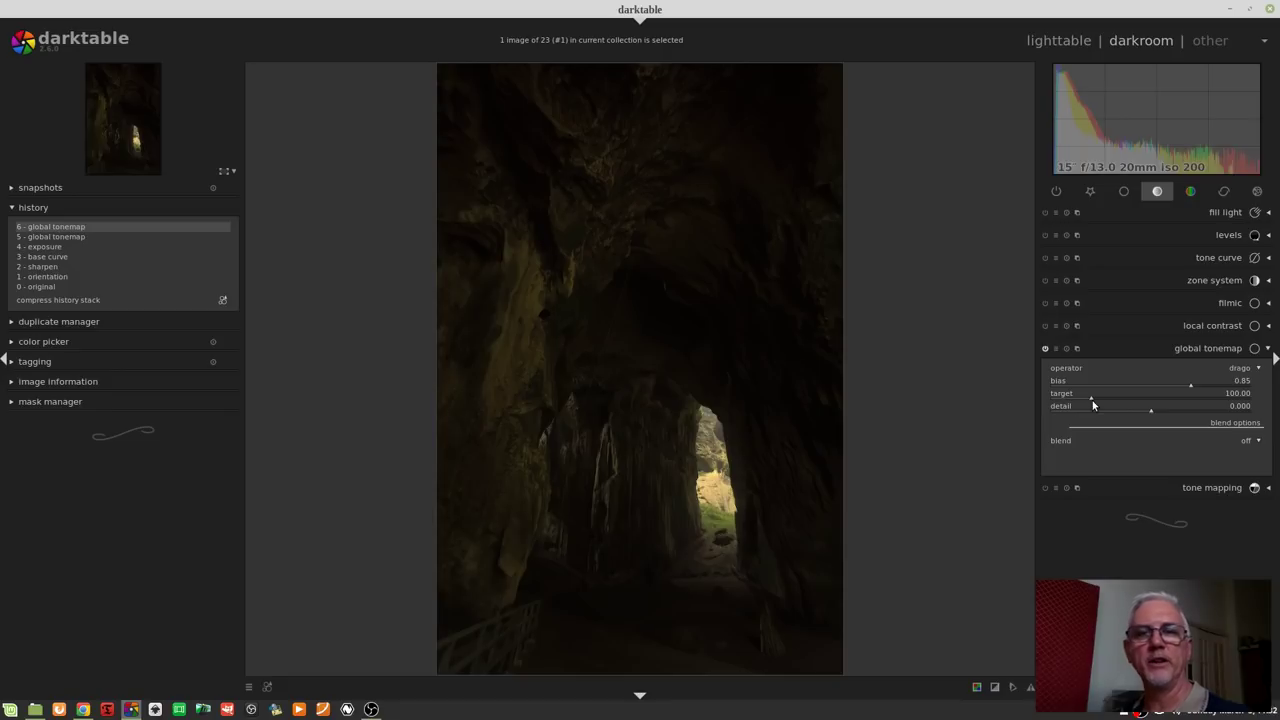
Try various global tonemap target values and settle at about 179
drag(1092, 400, 1108, 395)
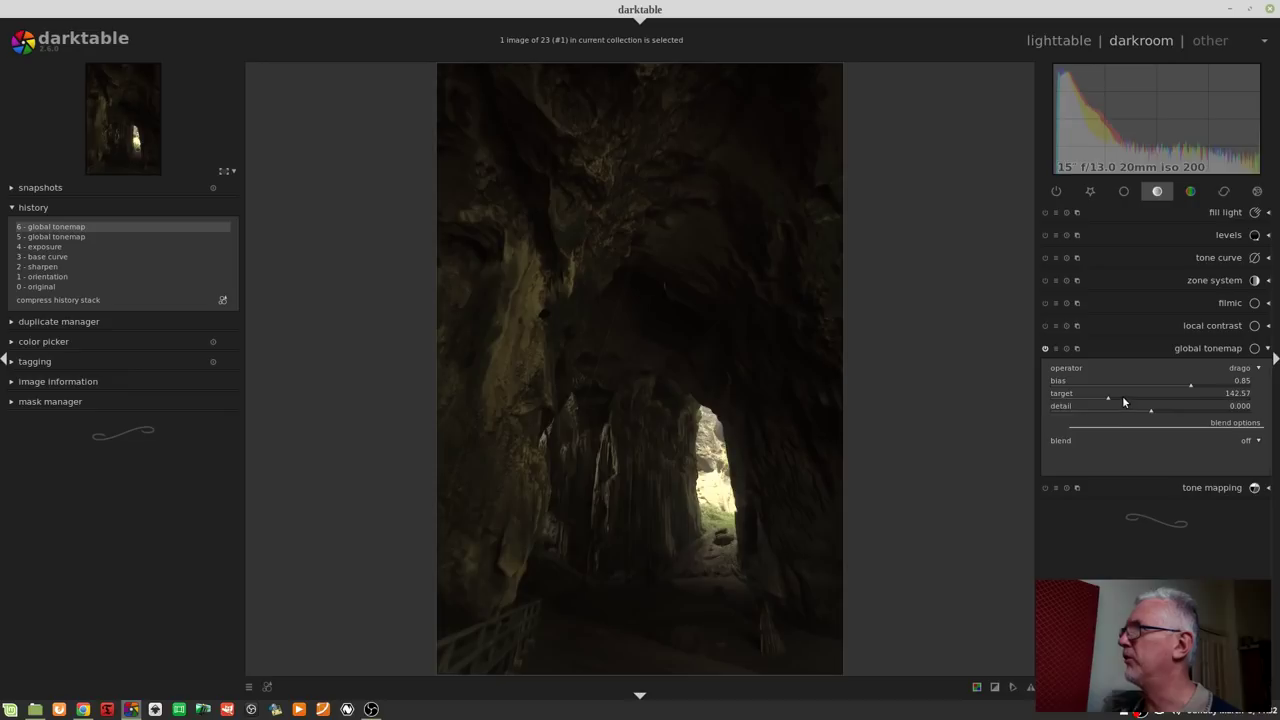
click(1123, 398)
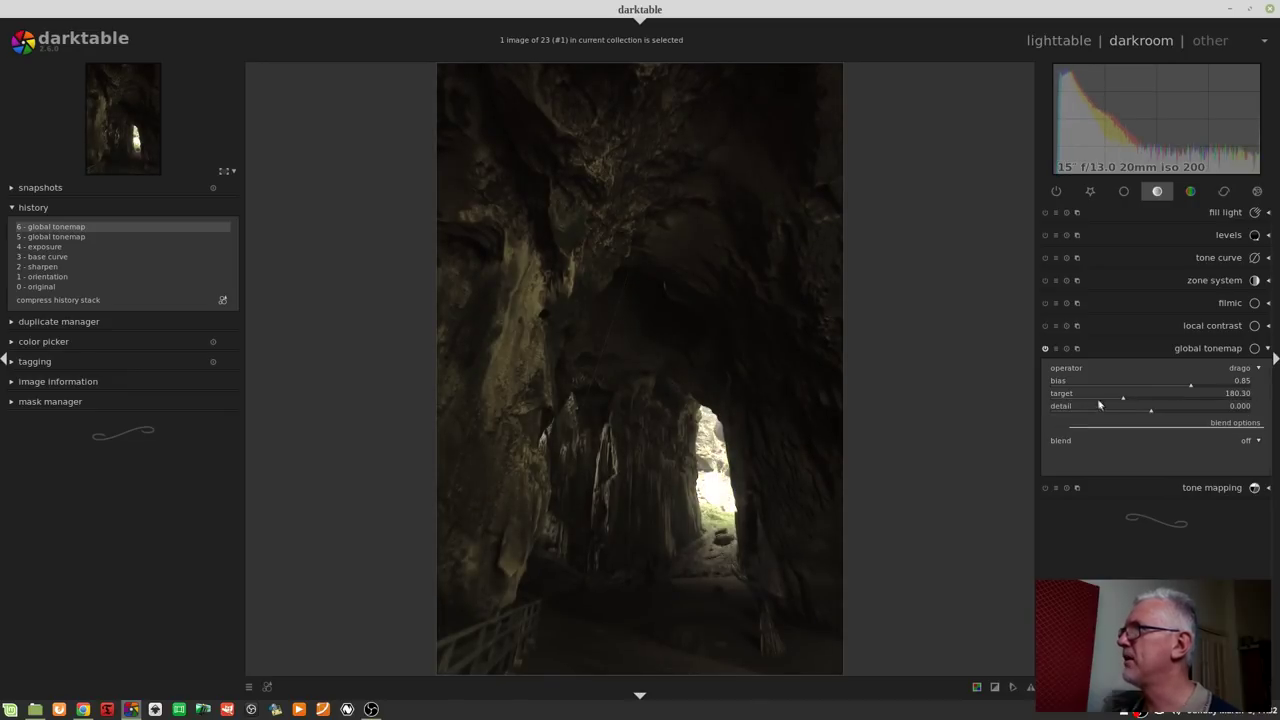
click(1064, 399)
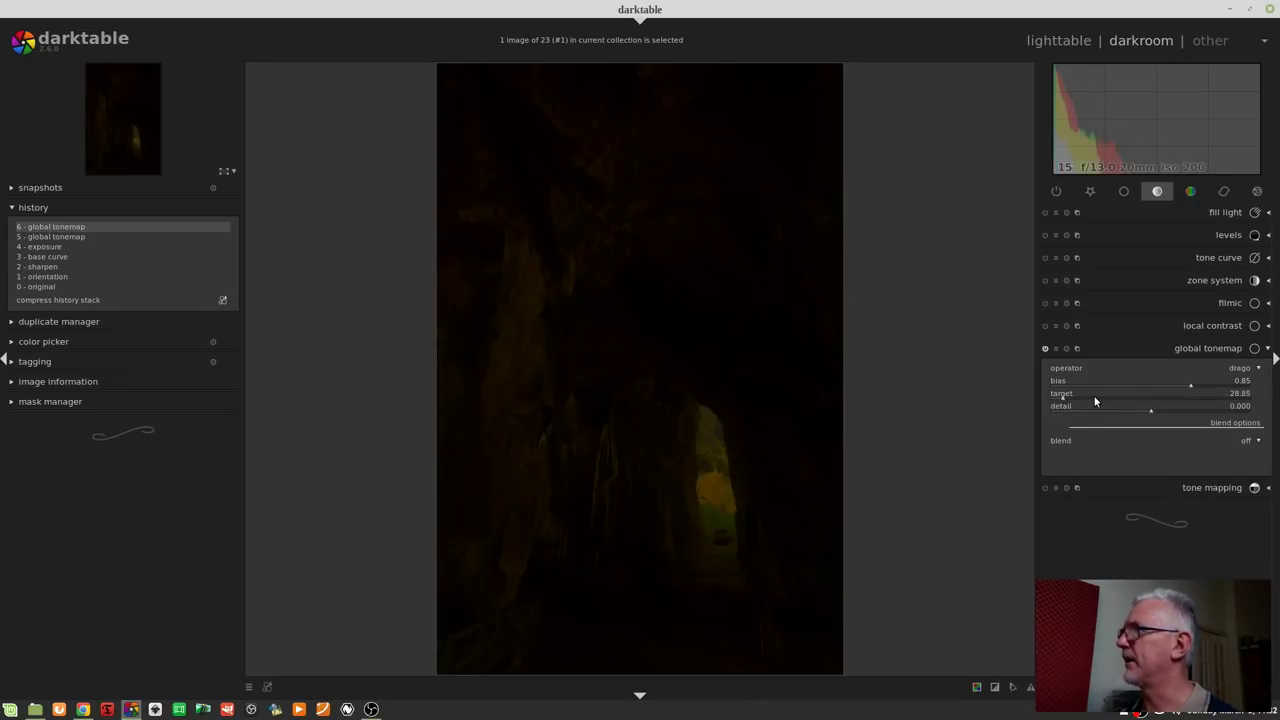
click(1095, 398)
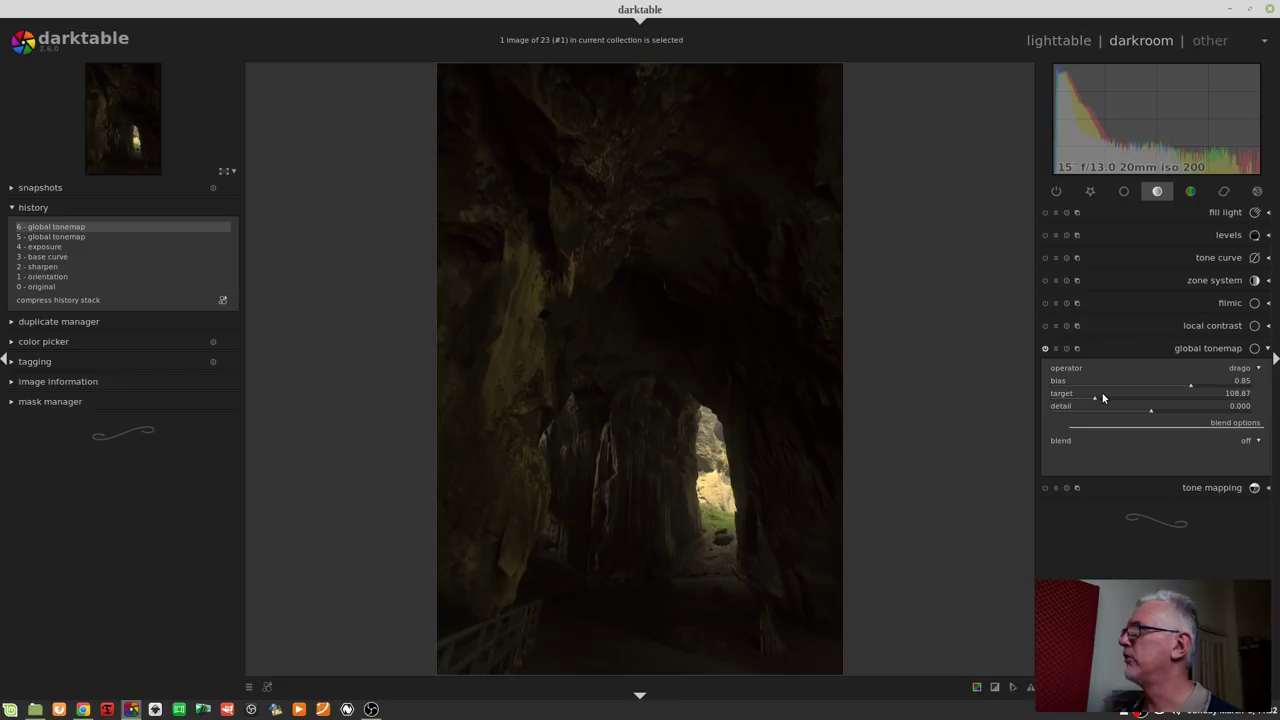
click(1111, 395)
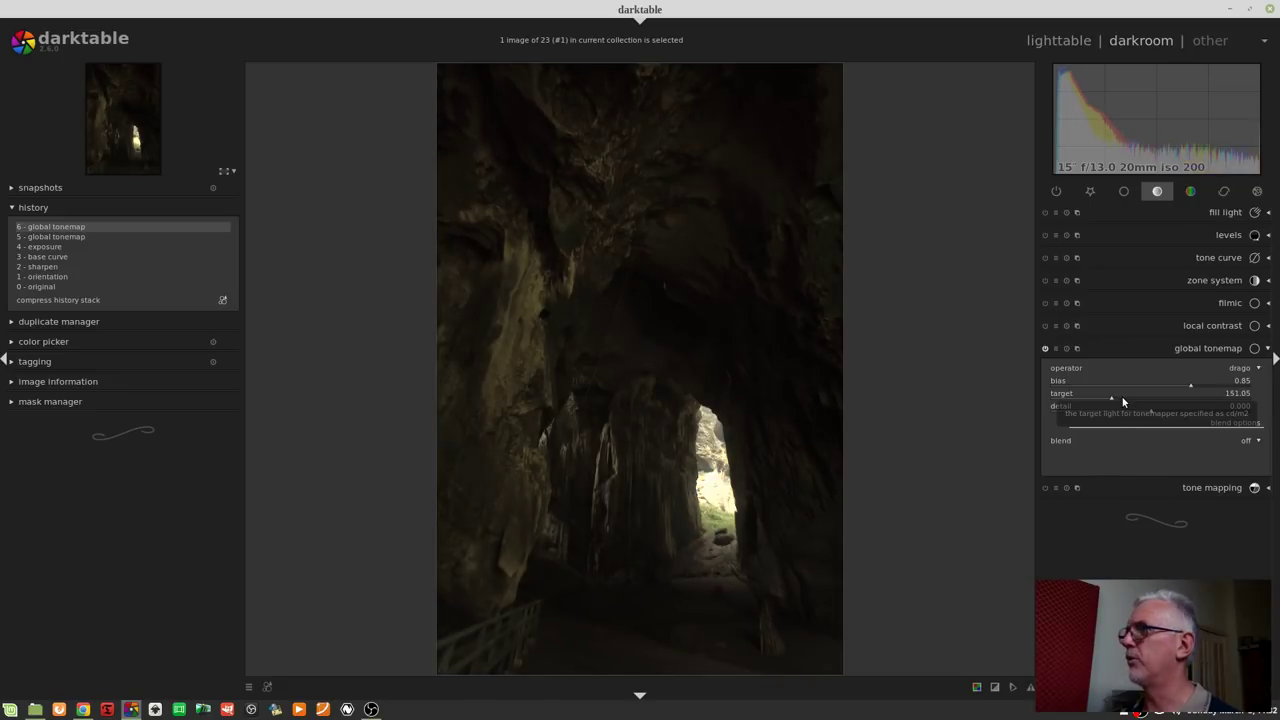
click(1122, 399)
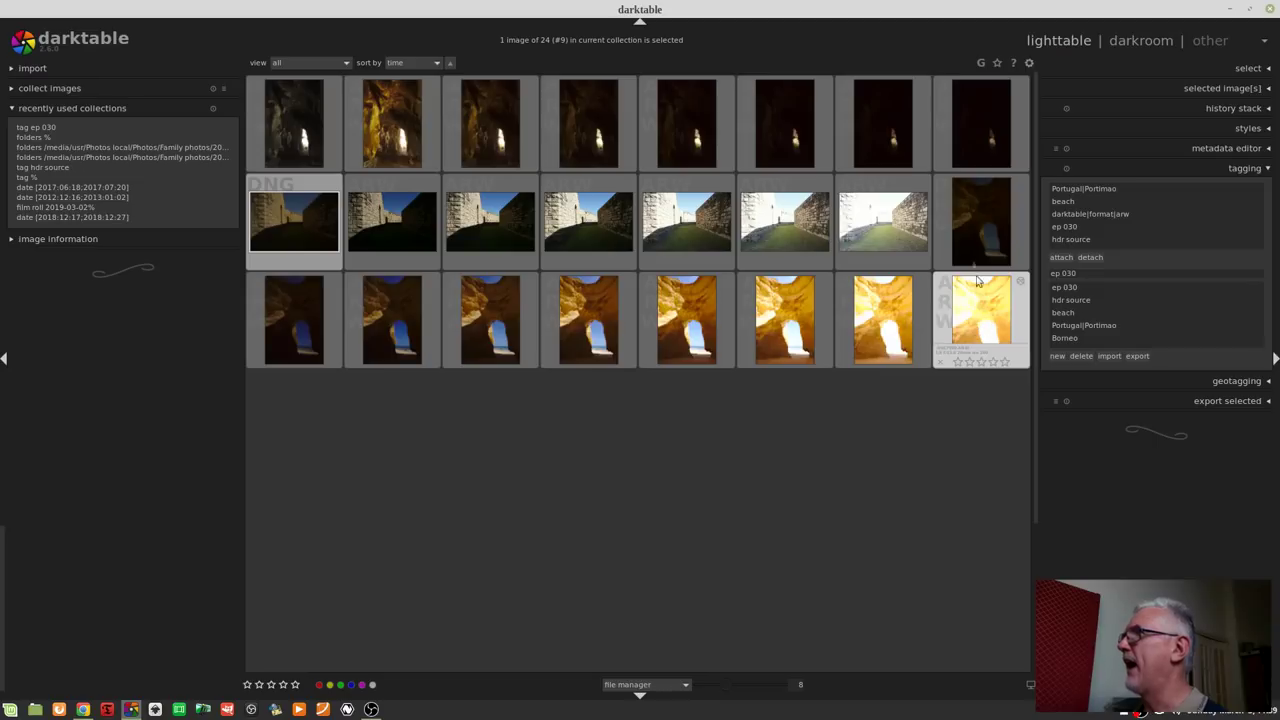
Select the merged sea-cave arch DNG at the end of the second row
click(963, 213)
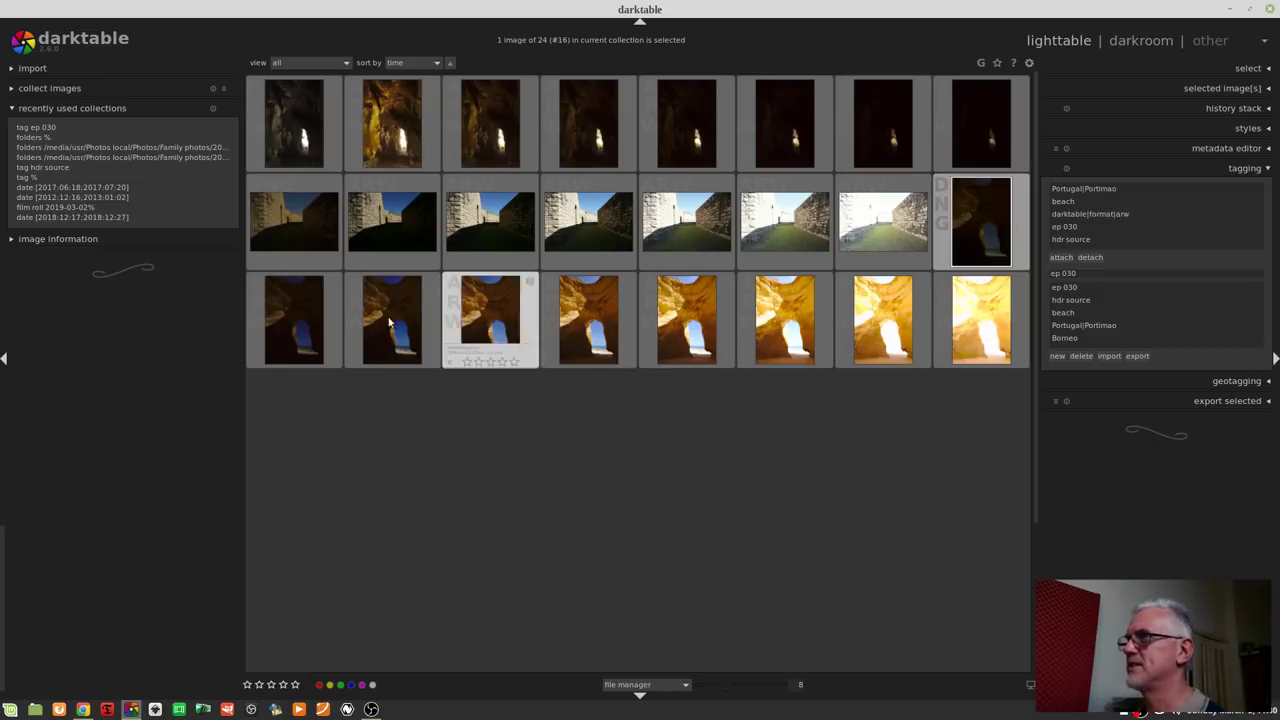
Open the sea-cave HDR in darkroom and raise its exposure to 3.00 EV
double_click(988, 223)
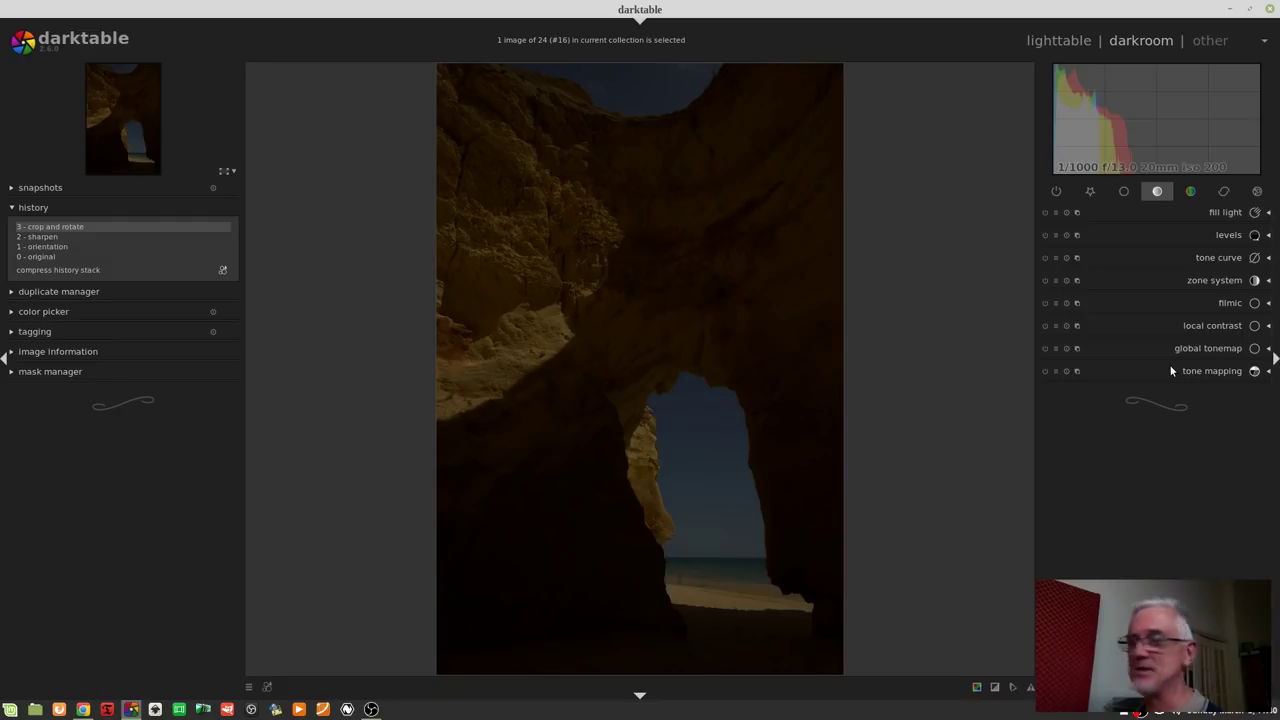
click(1092, 193)
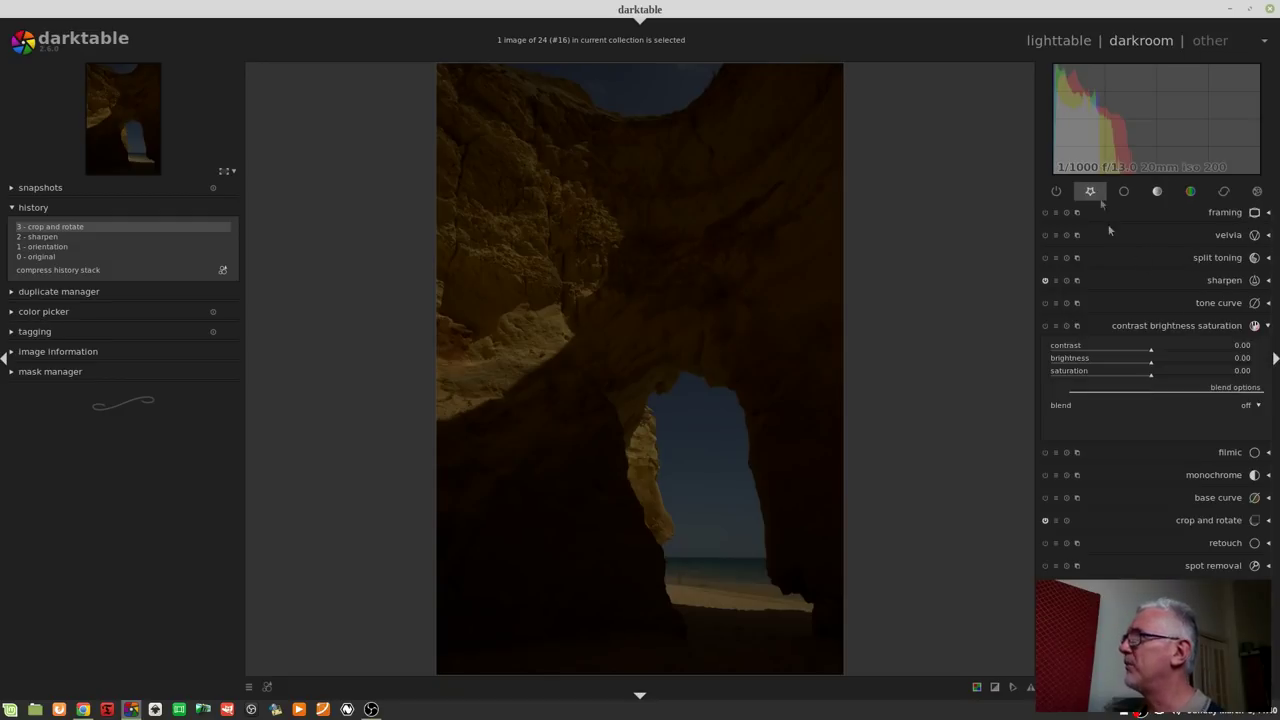
click(1188, 327)
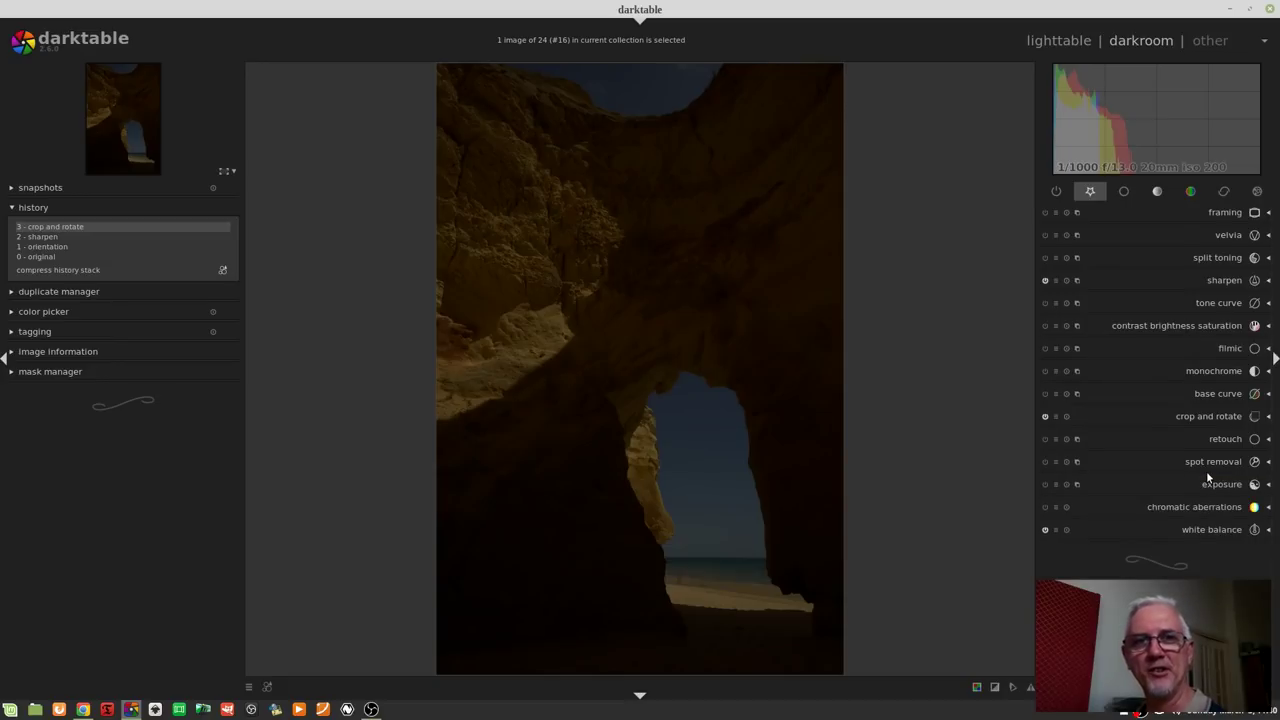
click(1227, 486)
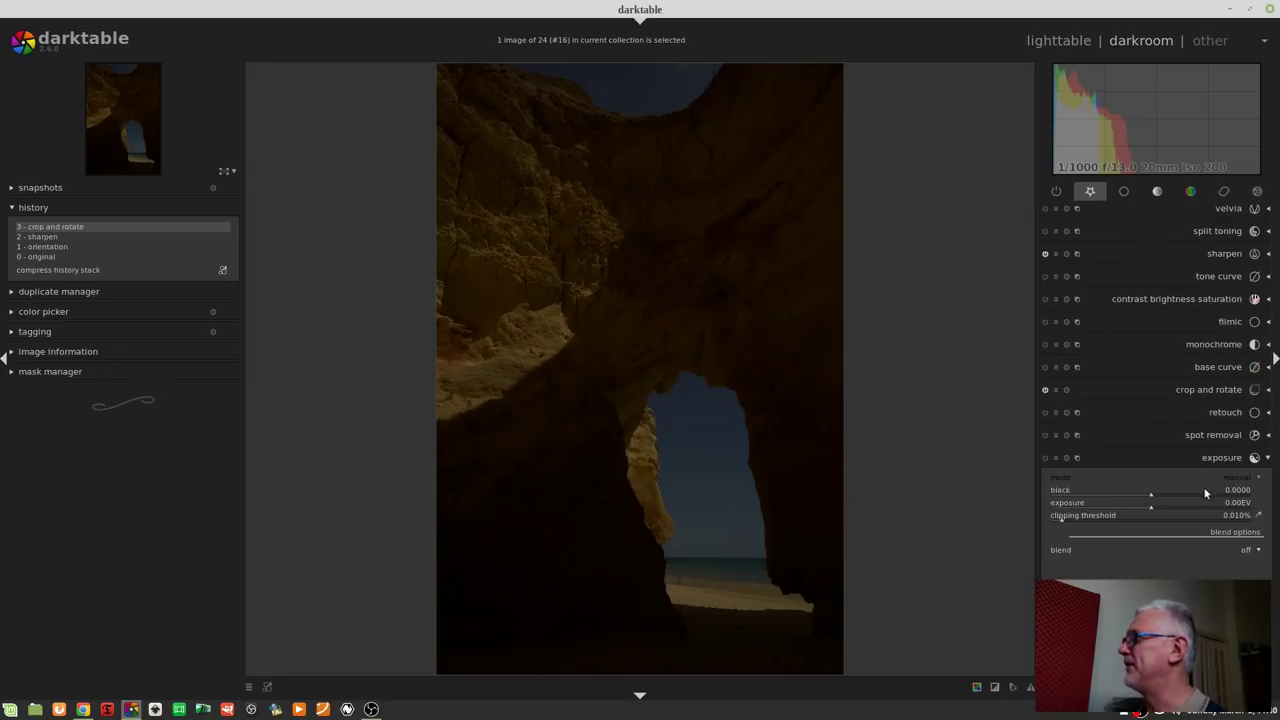
drag(1170, 512, 1255, 507)
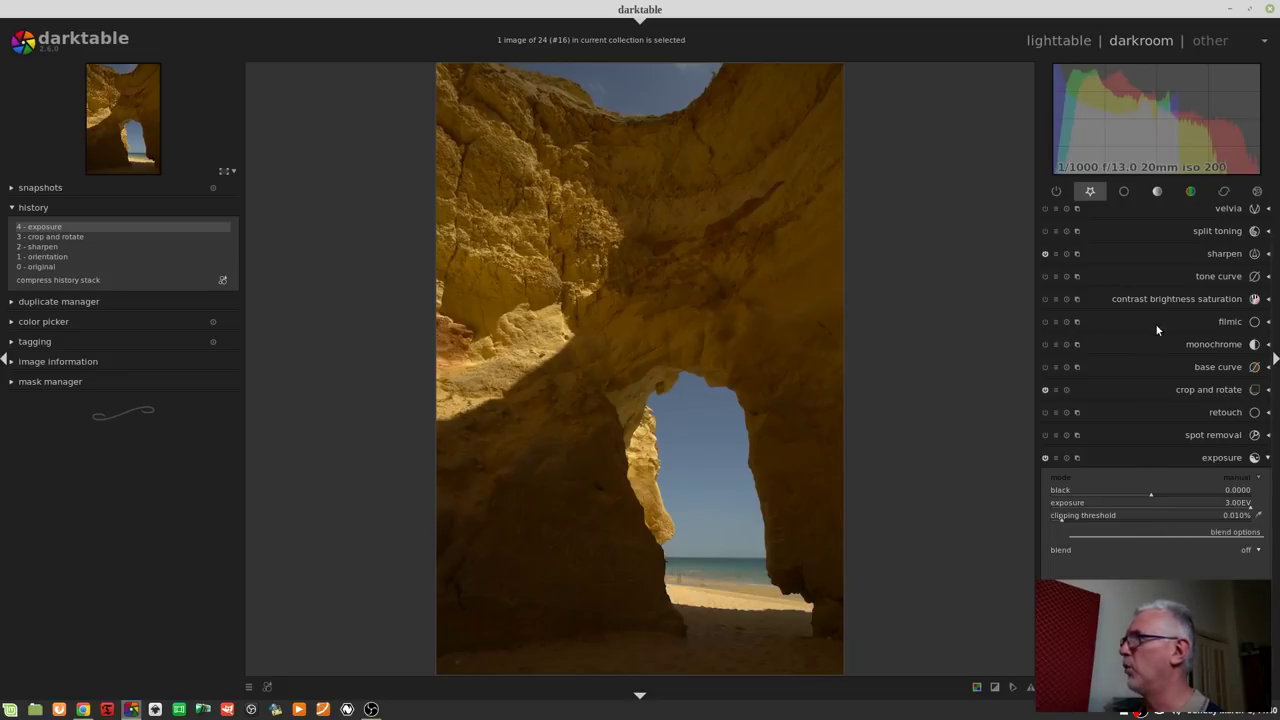
Expand filmic and set middle grey 6.77%, white exposure 3.44 EV, black exposure -7.08 EV
click(1207, 322)
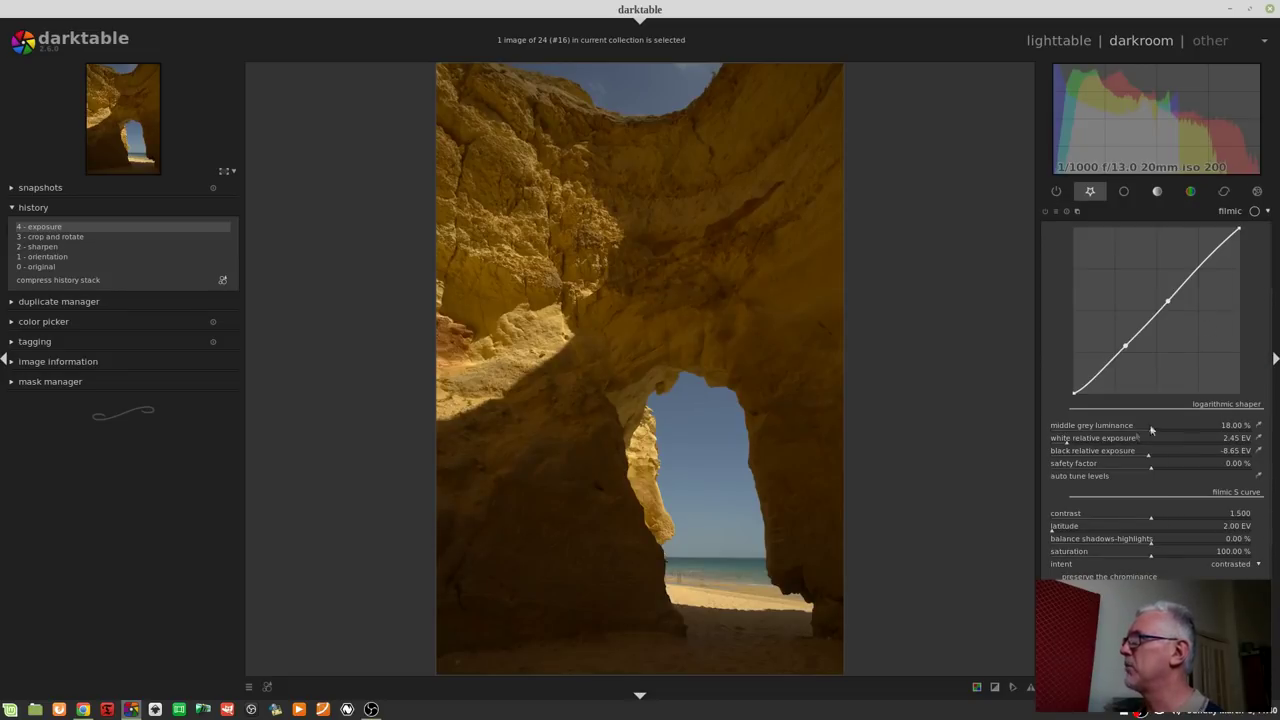
drag(1135, 428, 1088, 425)
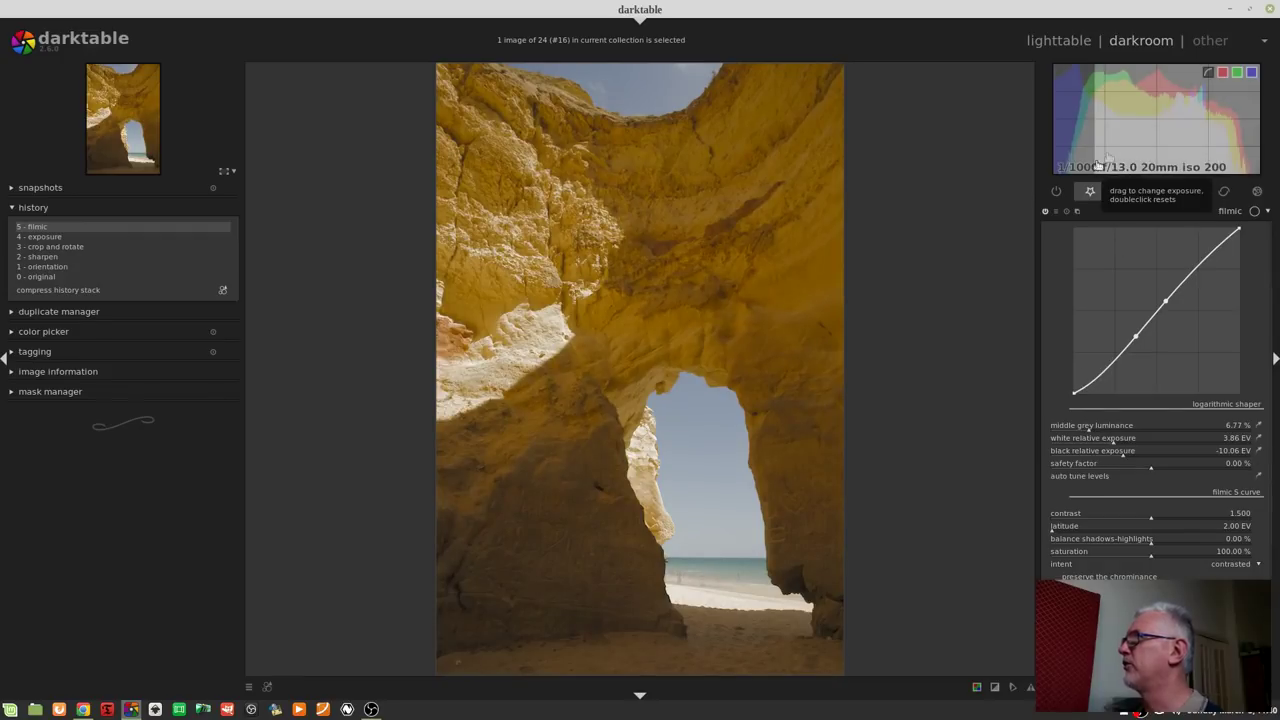
click(1102, 439)
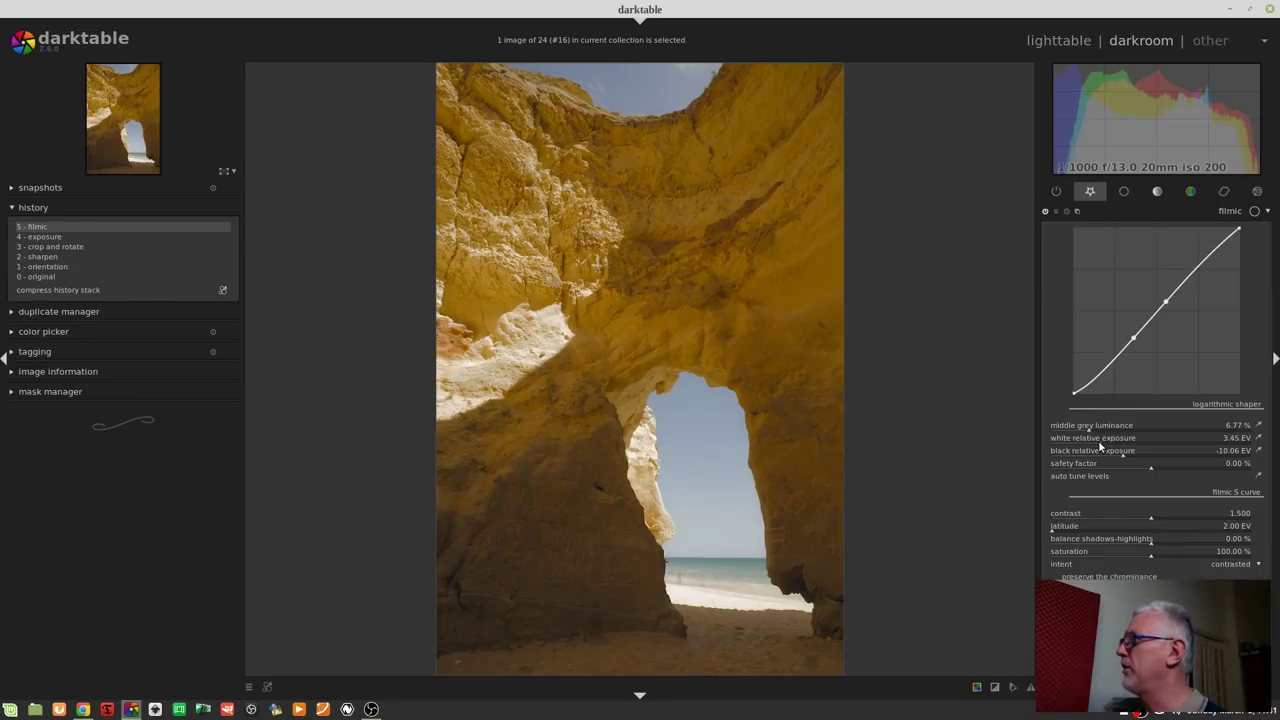
click(1170, 457)
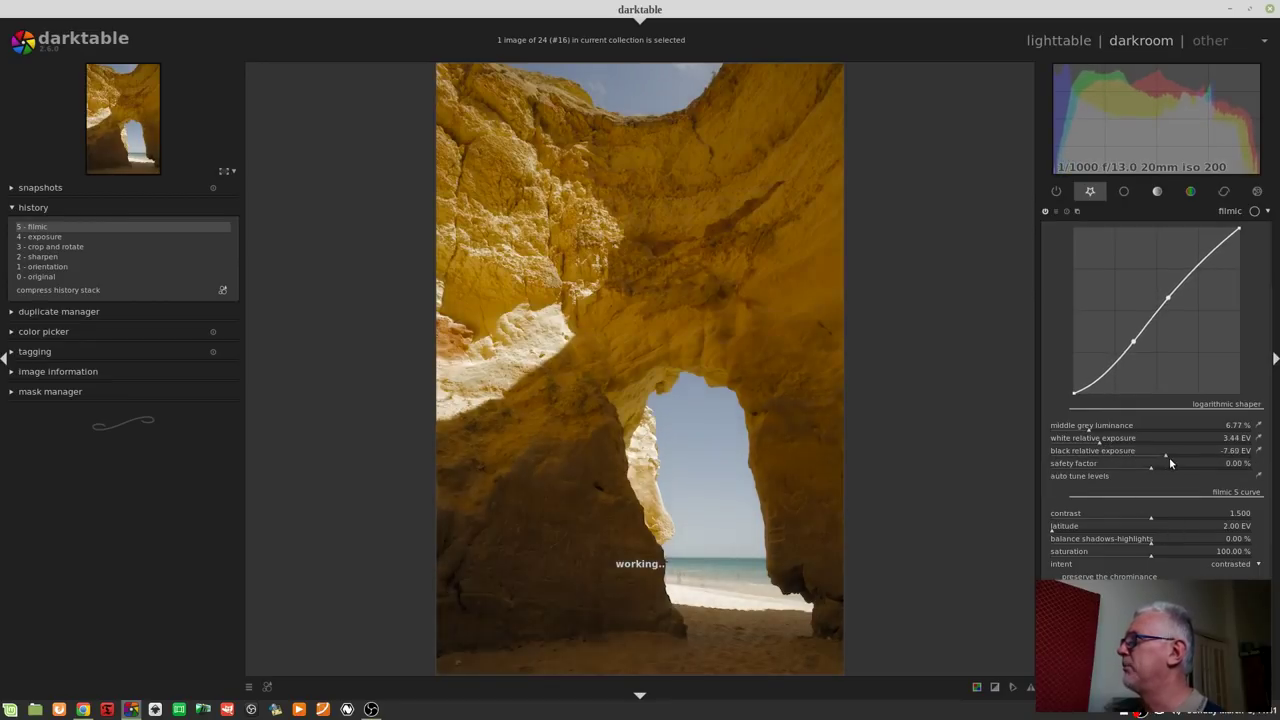
click(1176, 457)
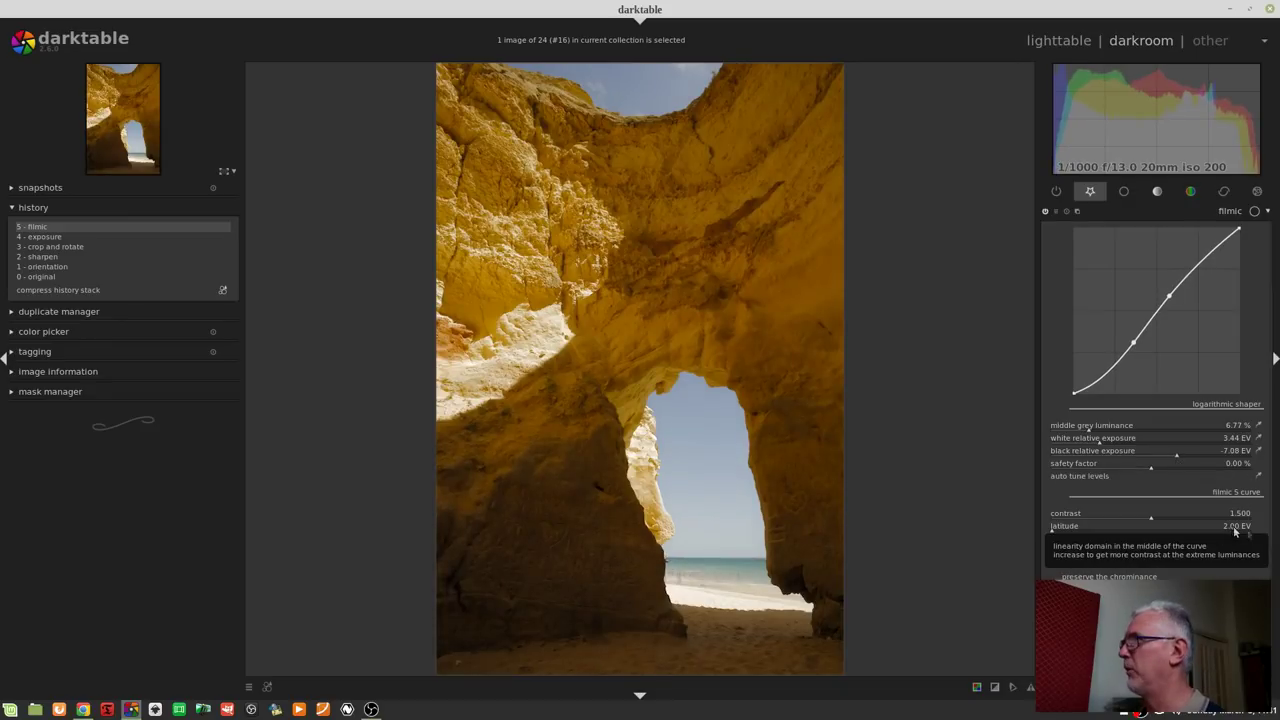
Set filmic latitude 3.19 EV, balance -15.14% and contrast 1.582, then return to lighttable
click(1075, 532)
click(1088, 533)
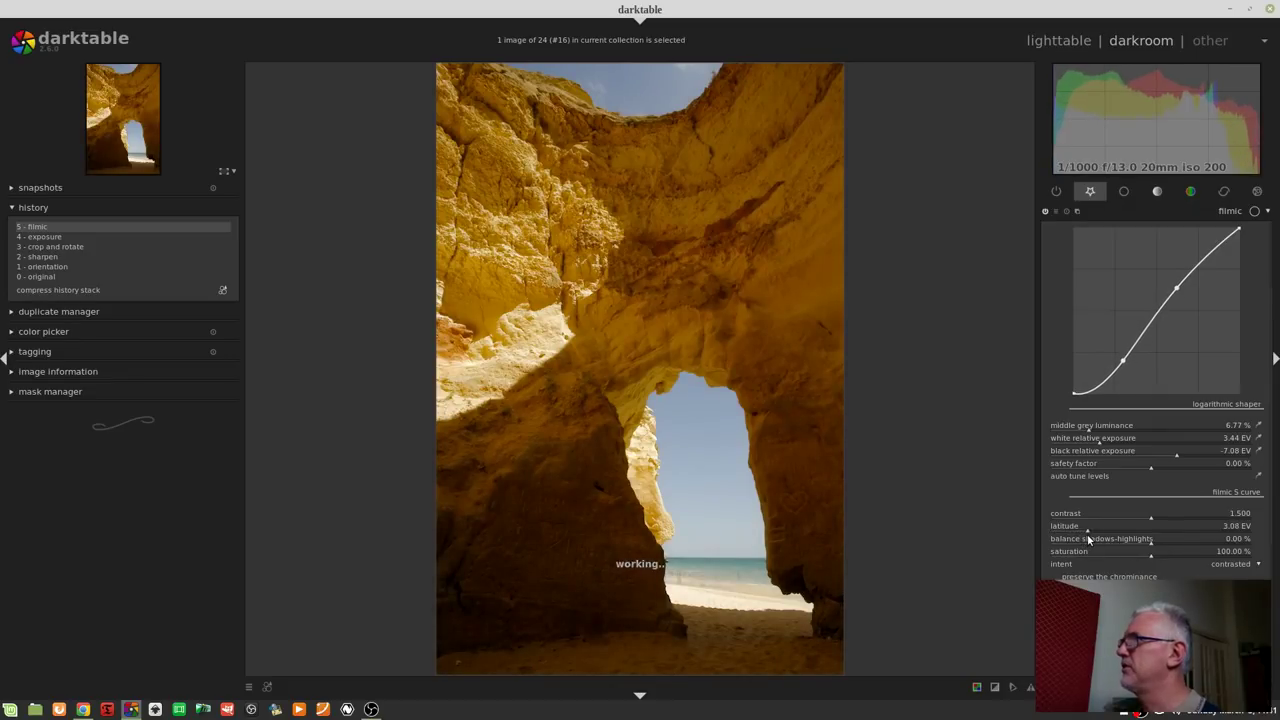
click(1089, 533)
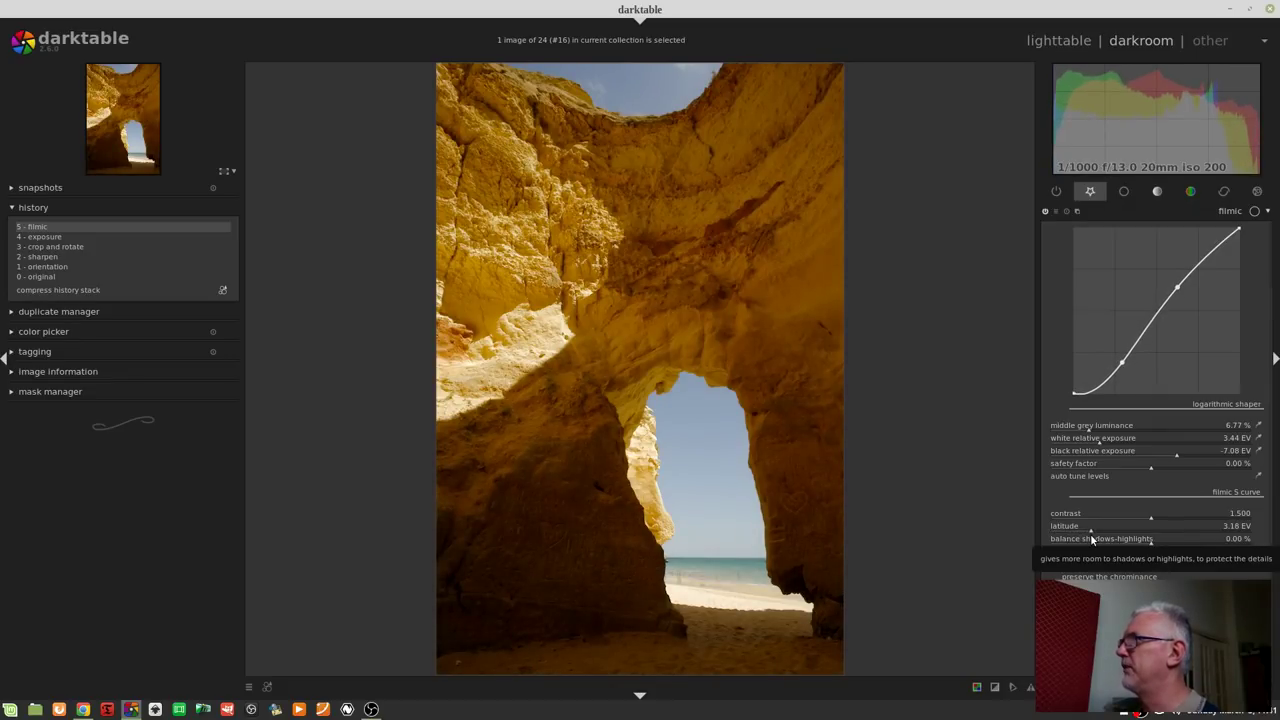
click(1149, 544)
drag(1149, 544, 1120, 545)
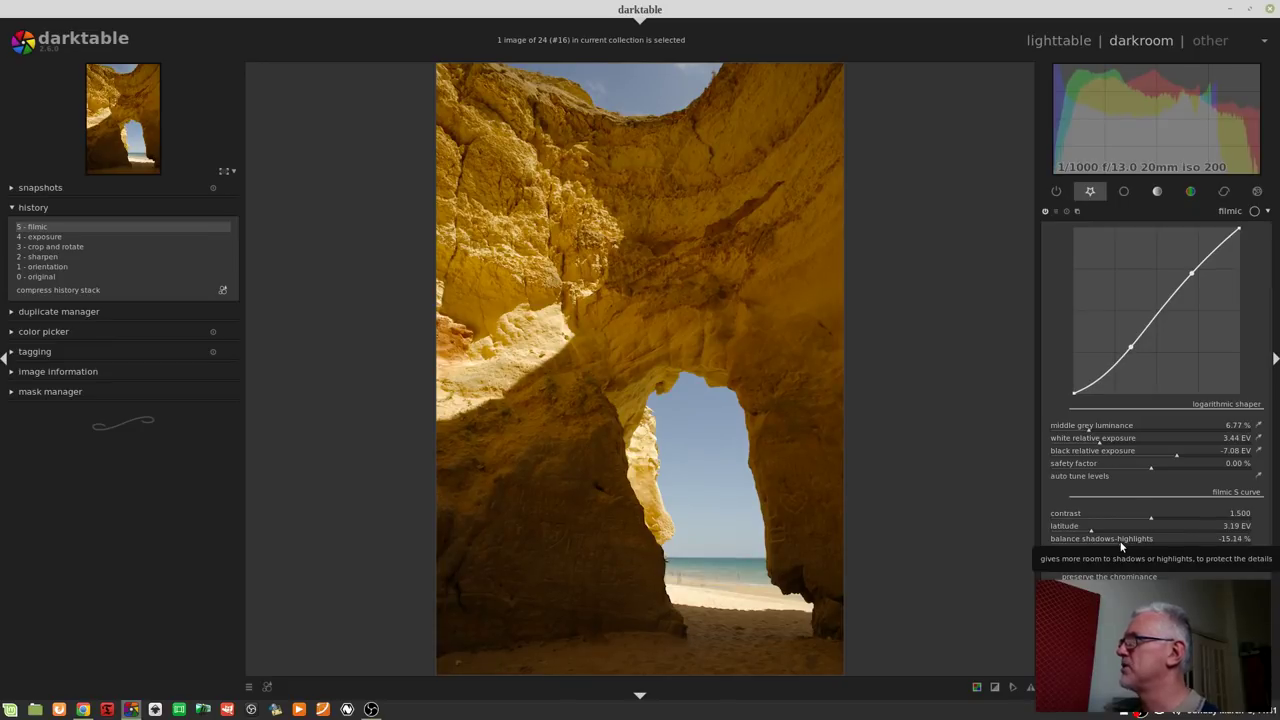
click(1121, 546)
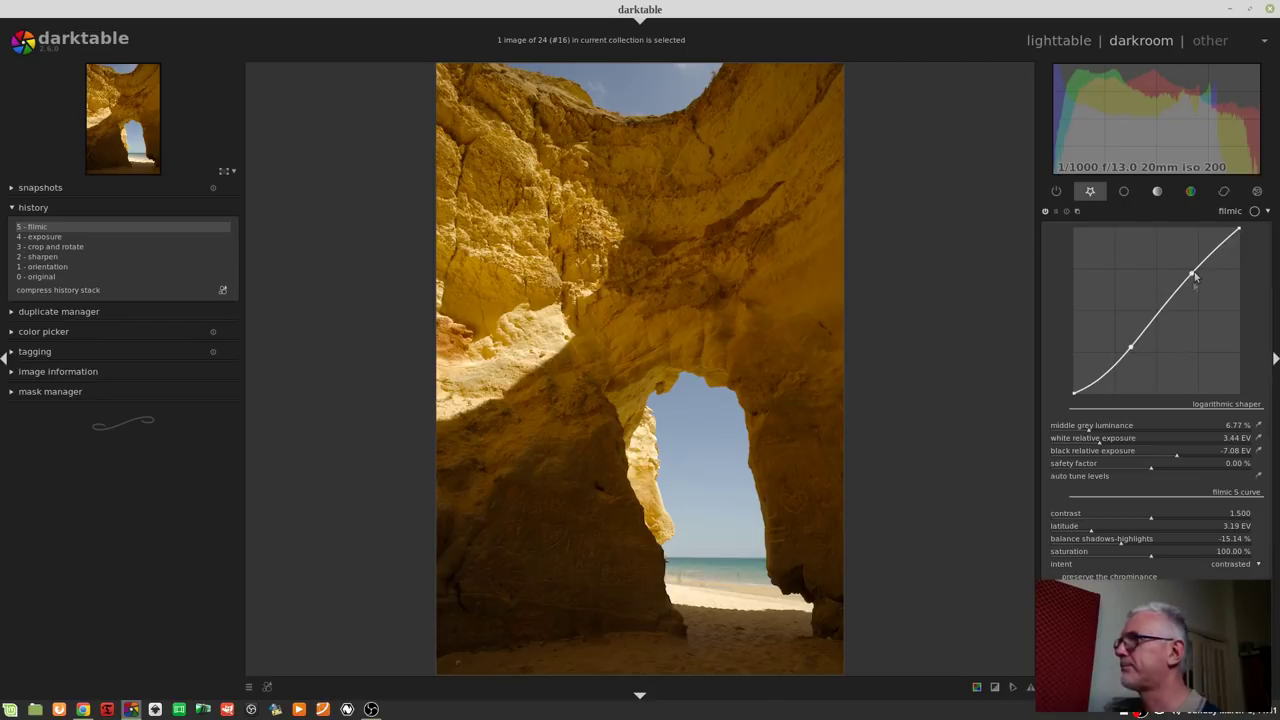
click(1160, 515)
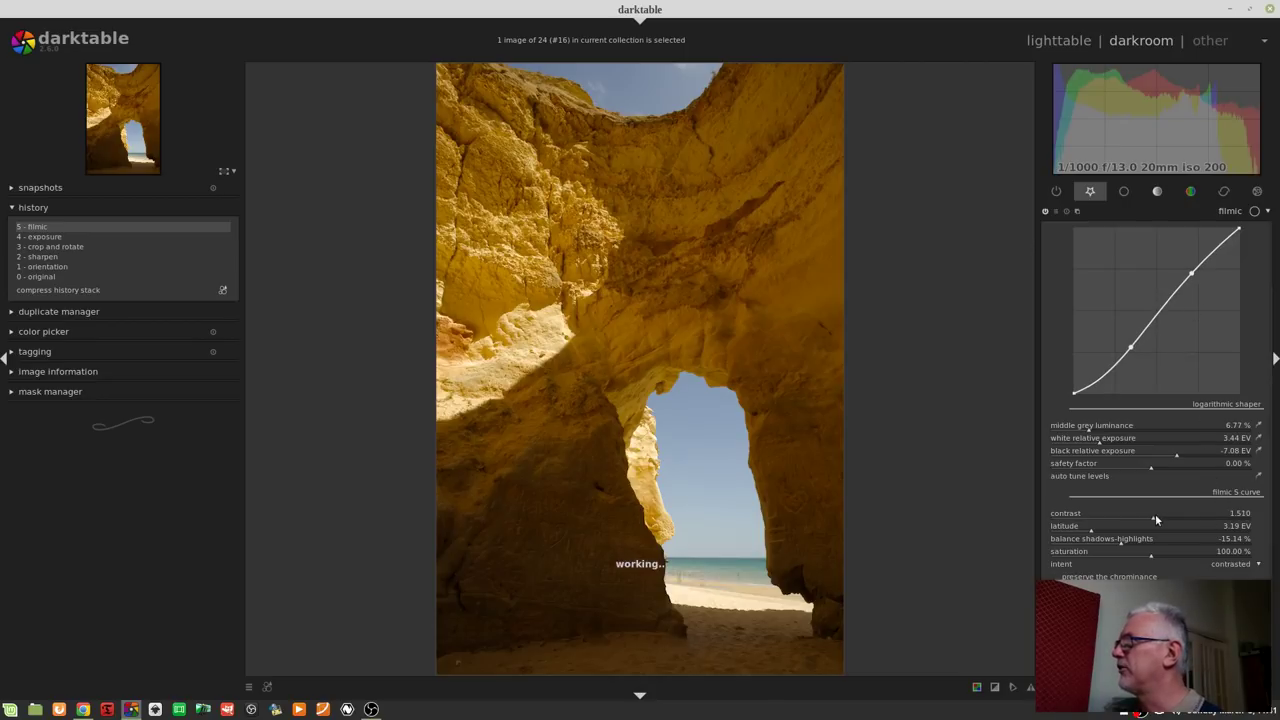
click(1166, 516)
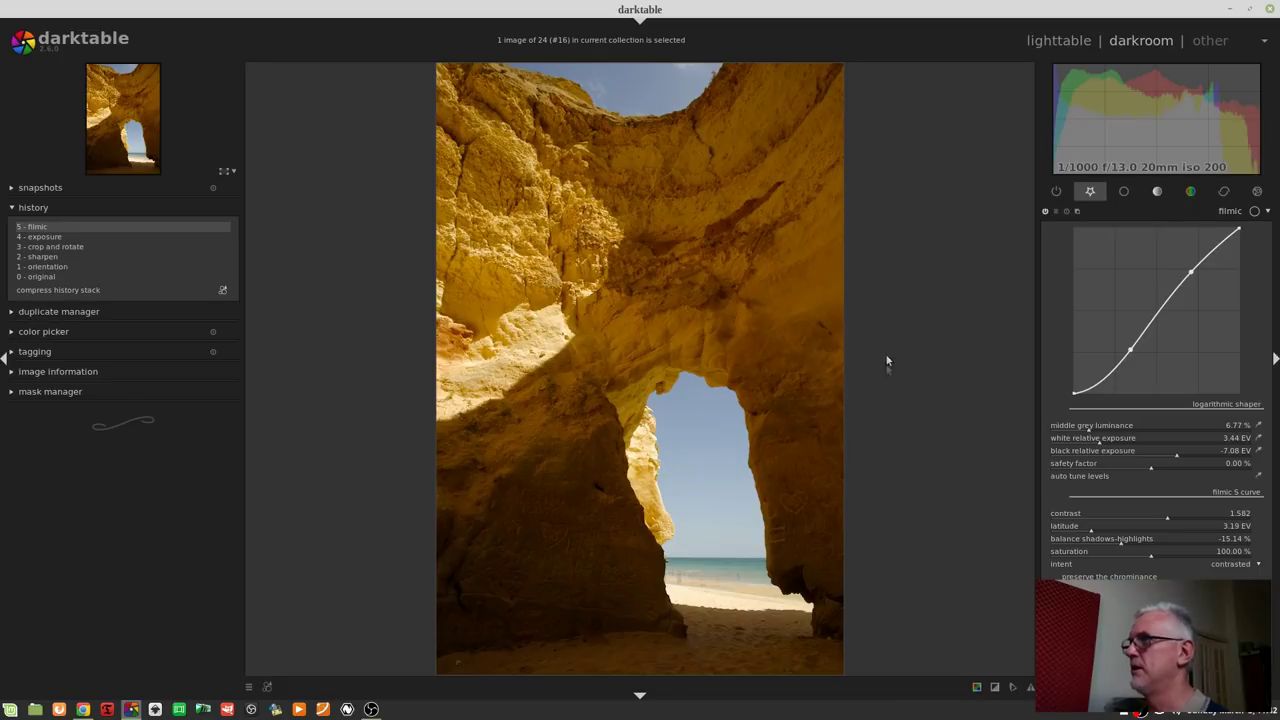
key(l)
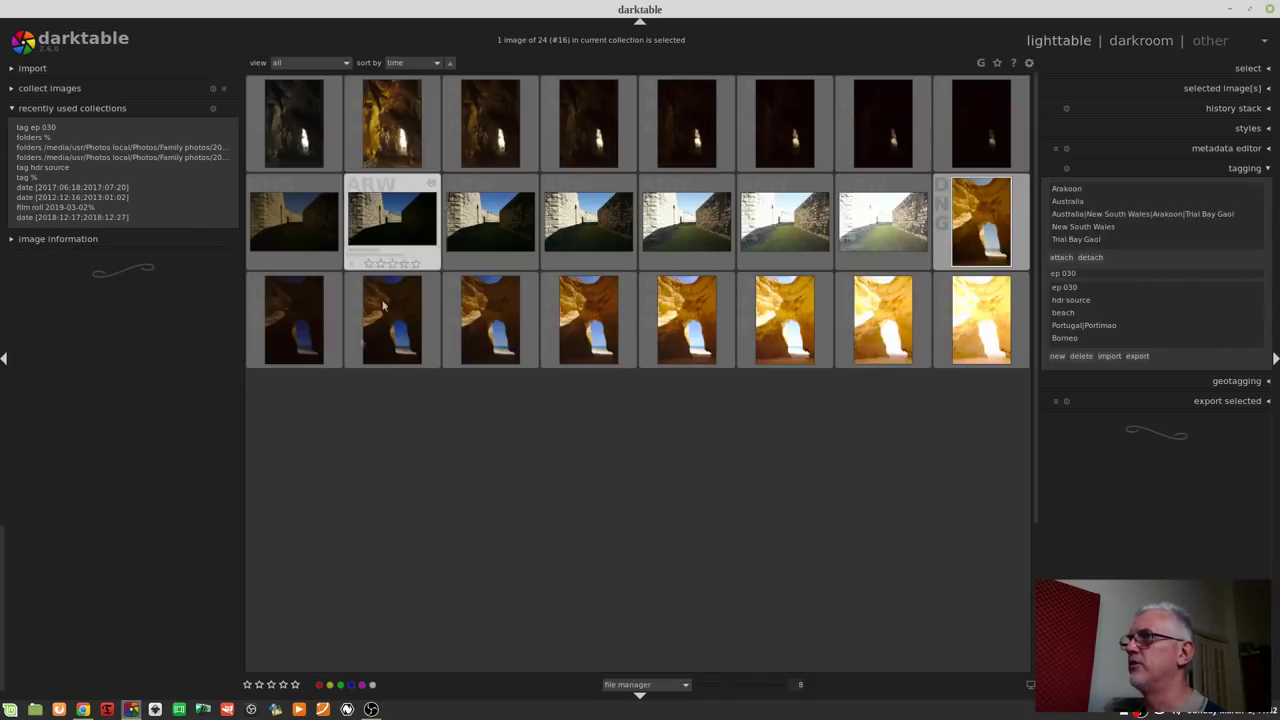
Preview _DSC7583.ARW and _DSC7590.ARW full screen, then open the golden cave-arch image in the darkroom
key(w)
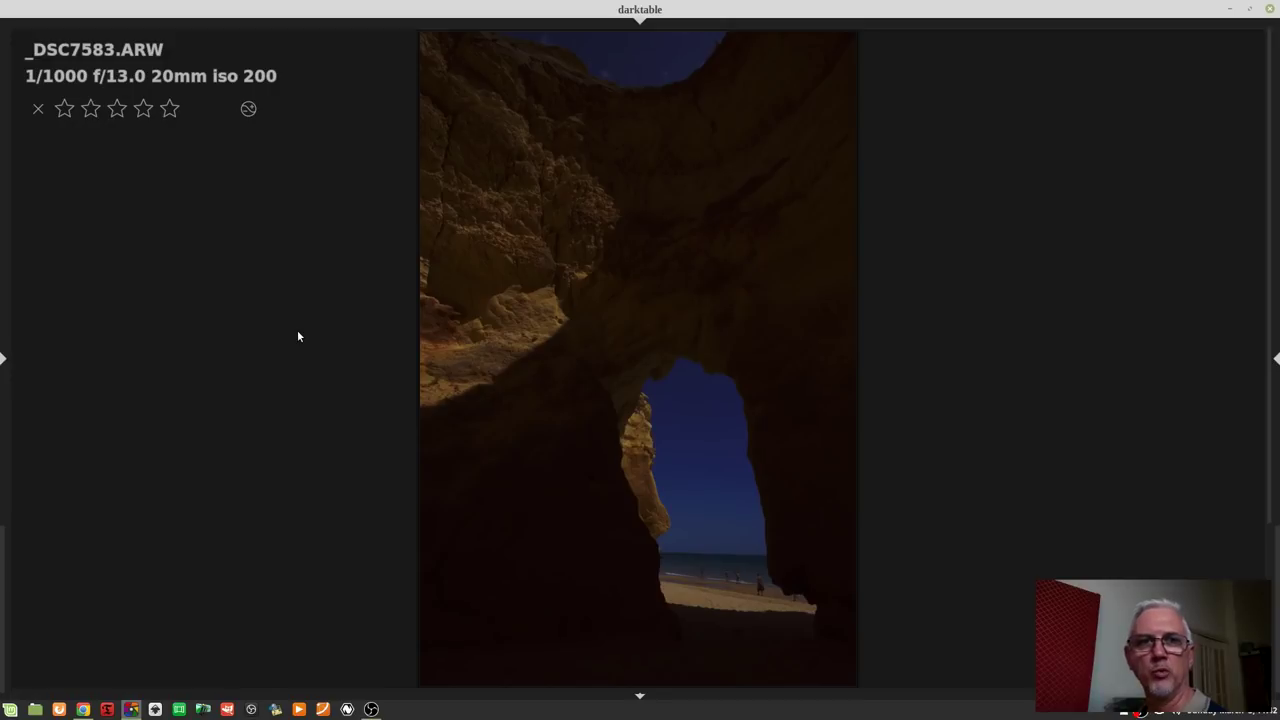
key(w)
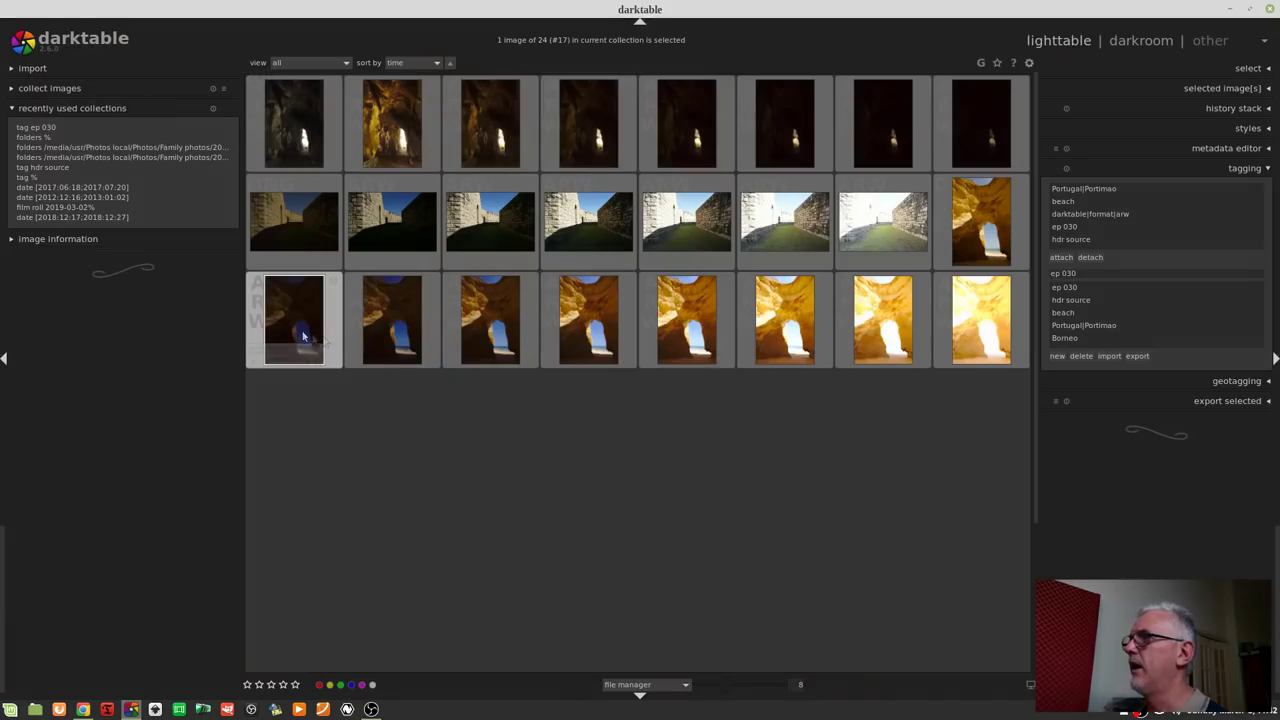
key(w)
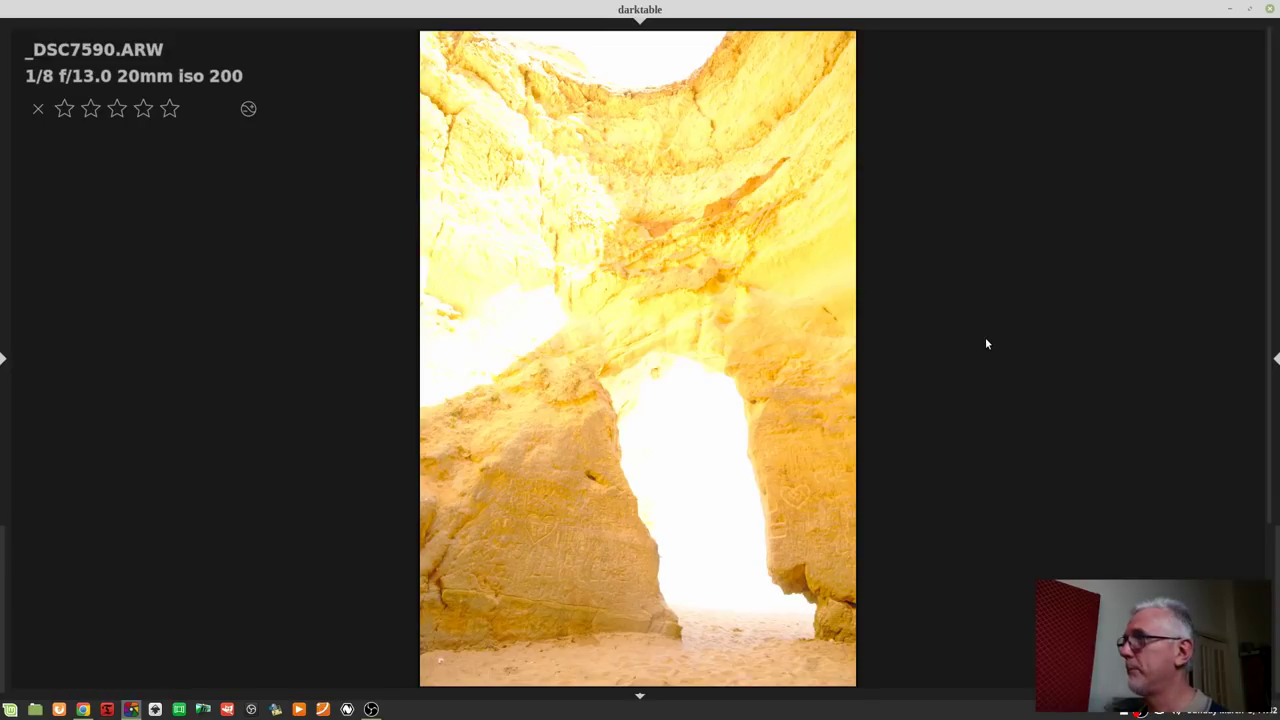
key(w)
double_click(997, 217)
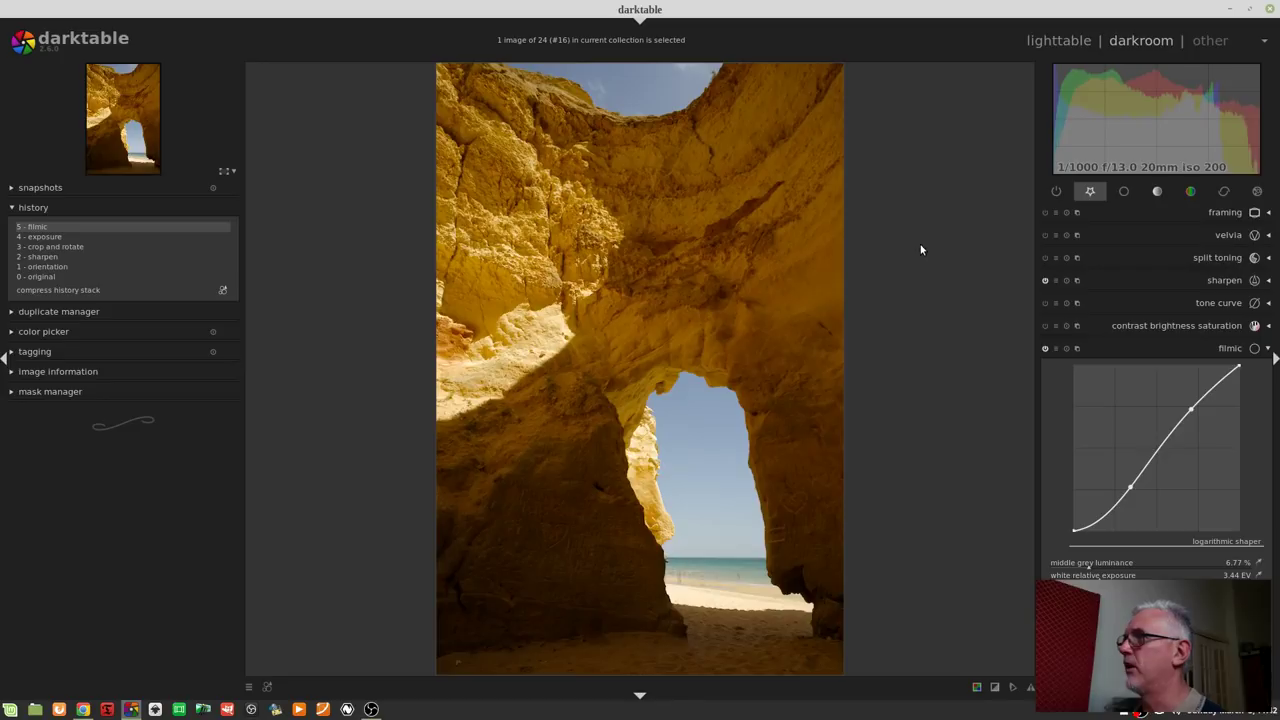
Open the first cave image, roll its history back to '3 - base curve', and set exposure to +3 EV
key(l)
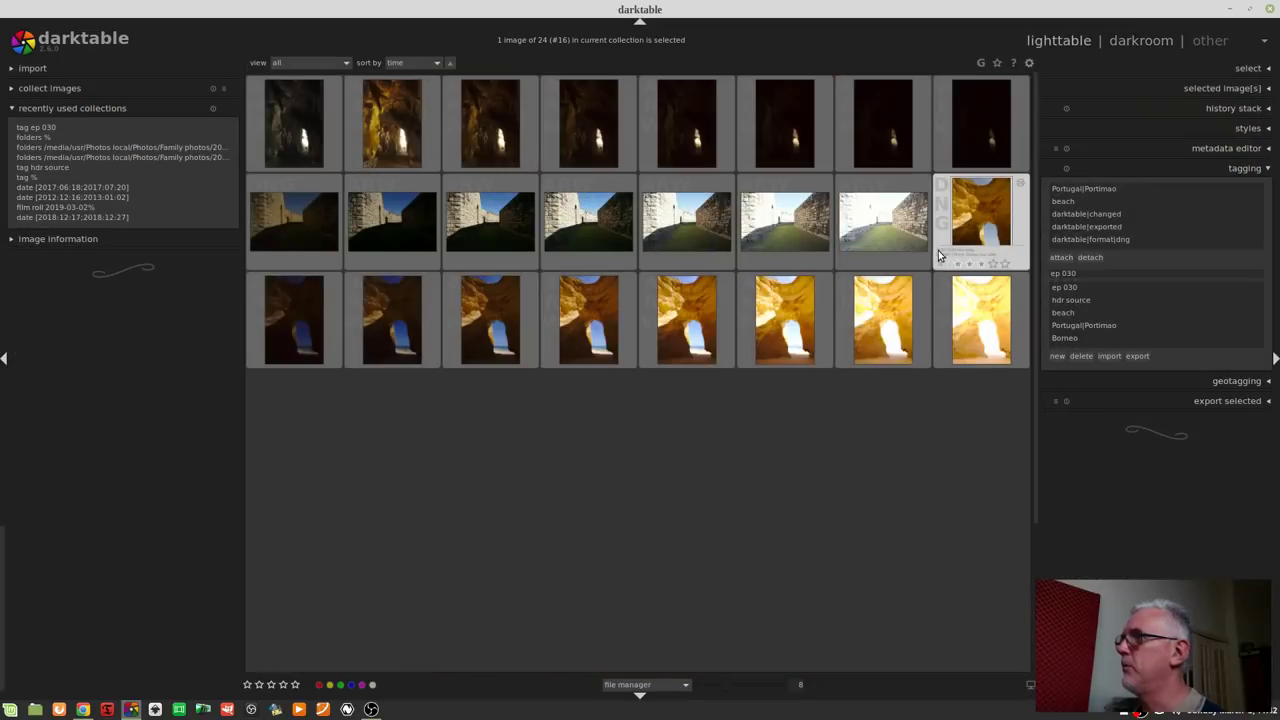
double_click(285, 117)
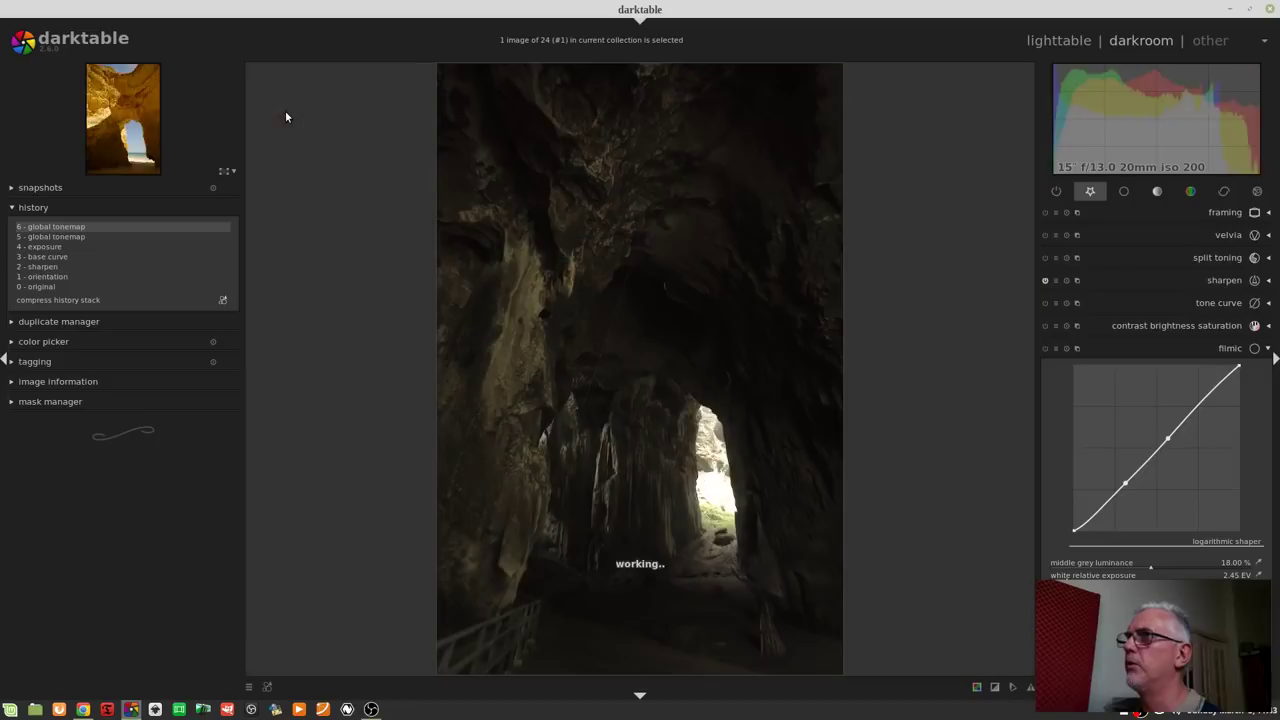
click(48, 257)
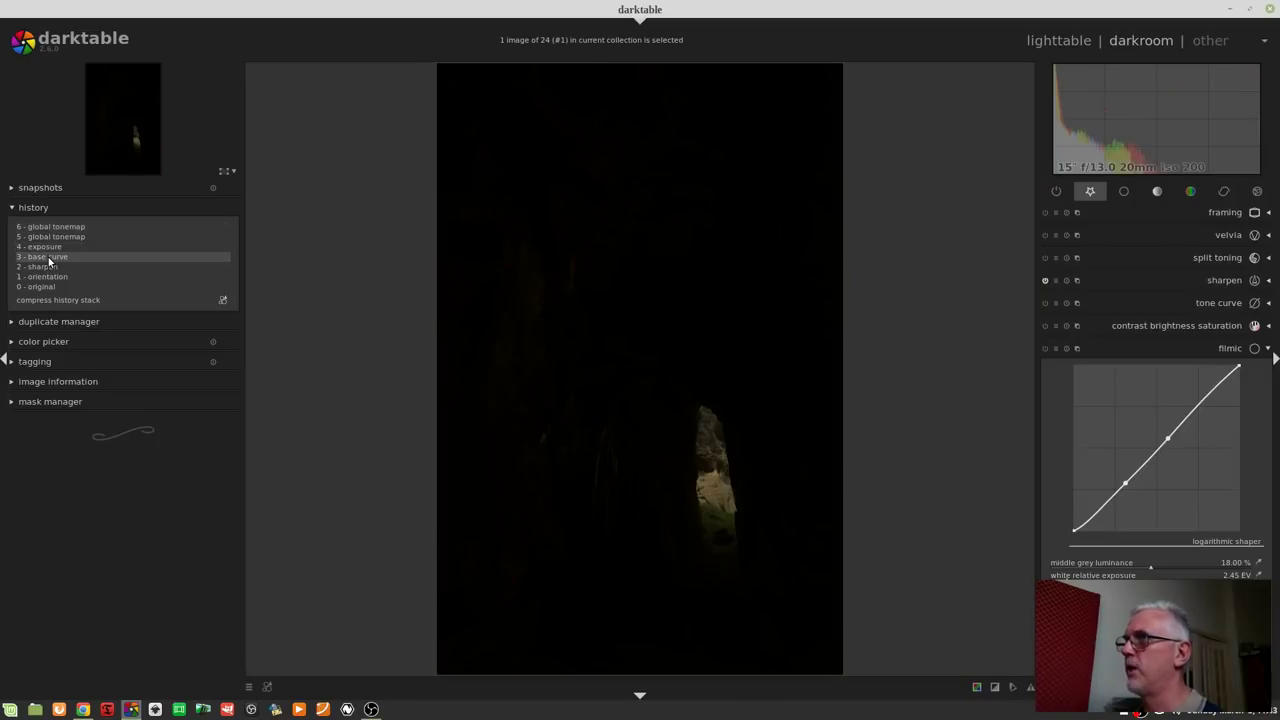
click(1221, 350)
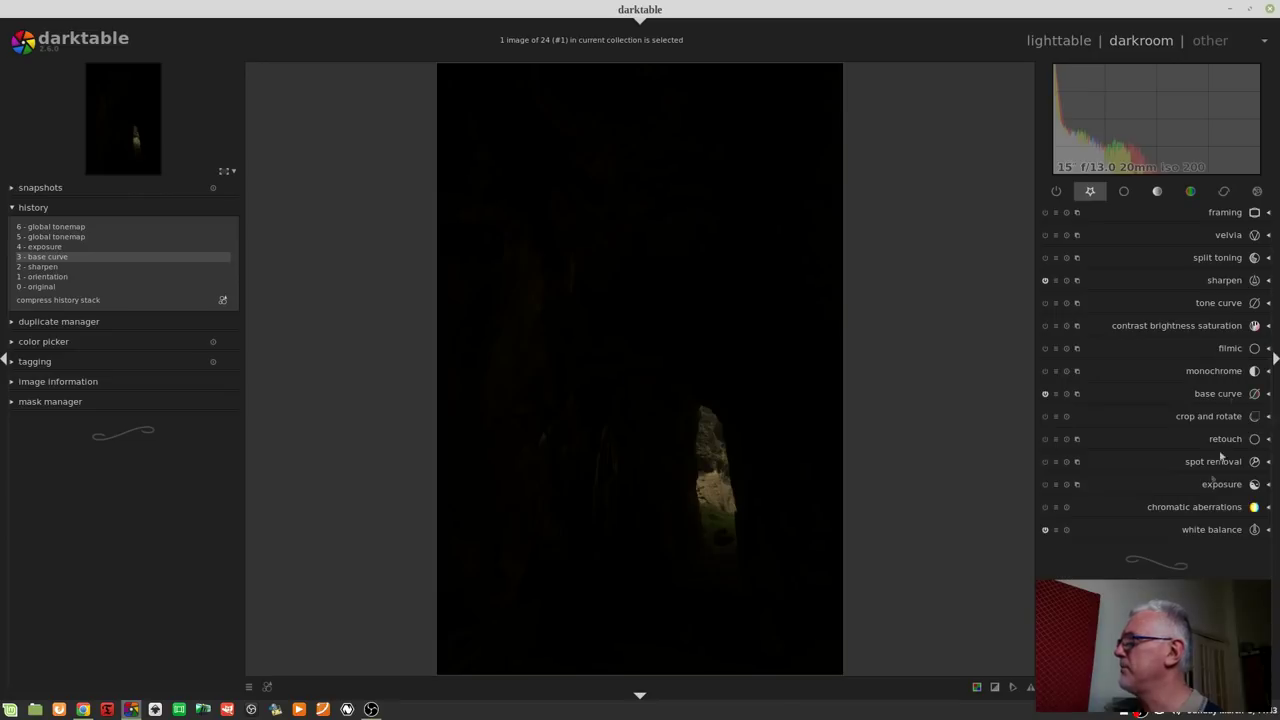
click(1220, 486)
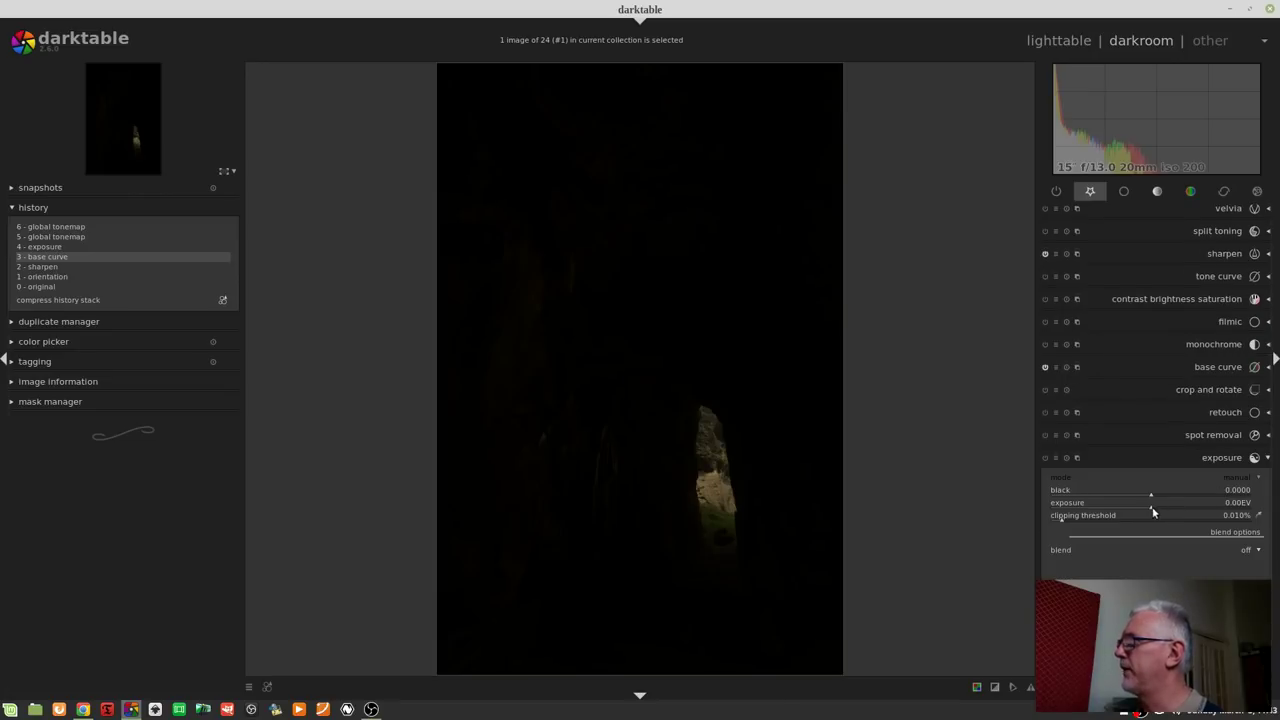
drag(1153, 512, 1275, 512)
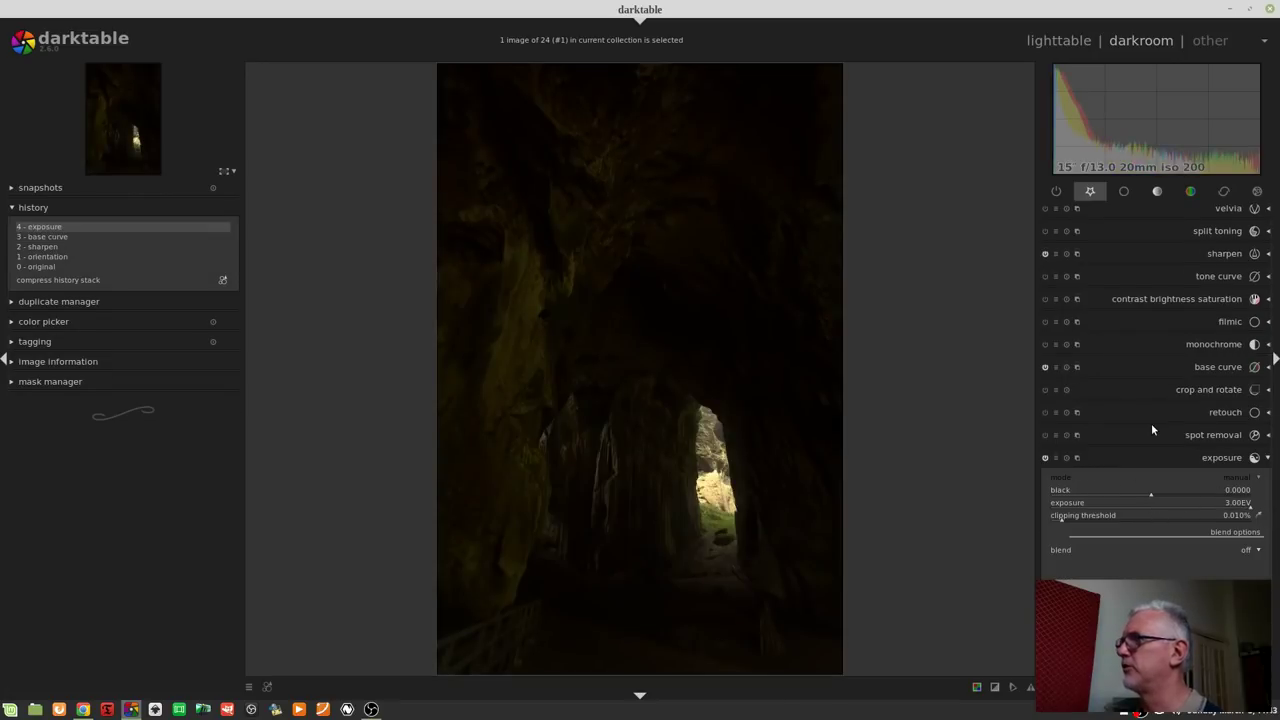
Add a second exposure instance and set it to exactly 2.00 EV
middle_click(1077, 459)
click(1167, 505)
click(1198, 507)
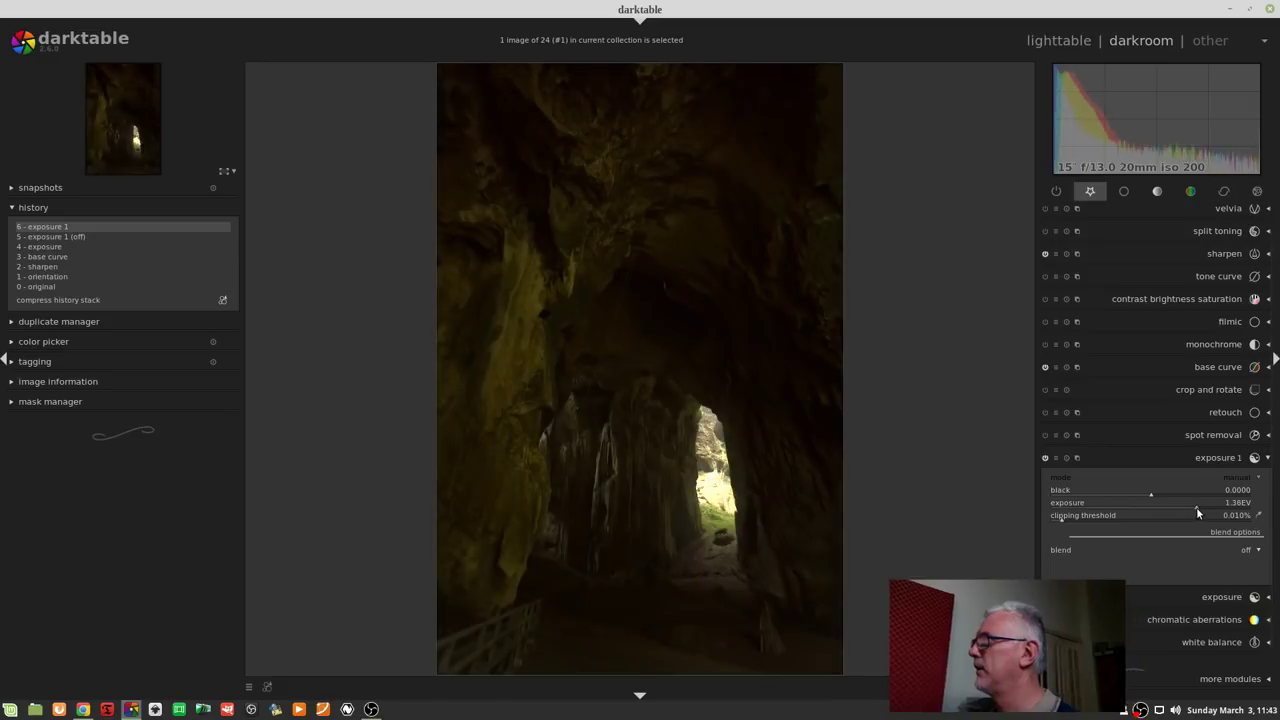
right_click(1198, 507)
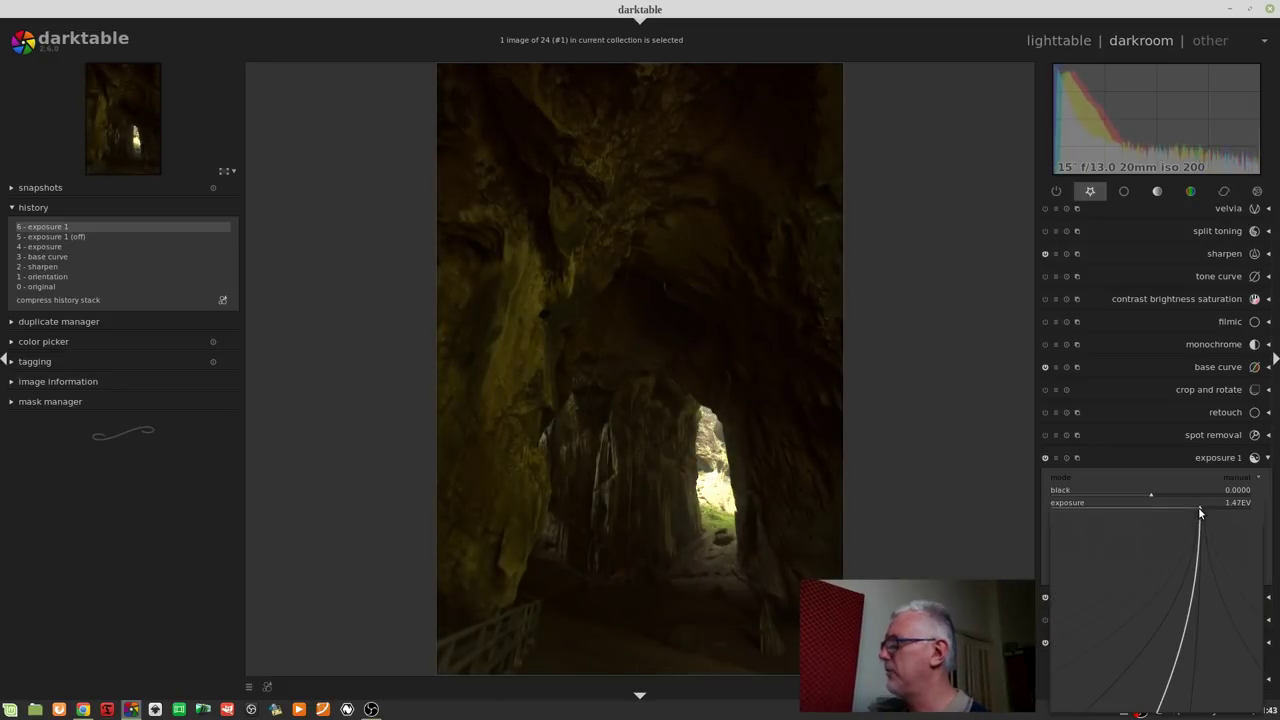
text(2)
key(Return)
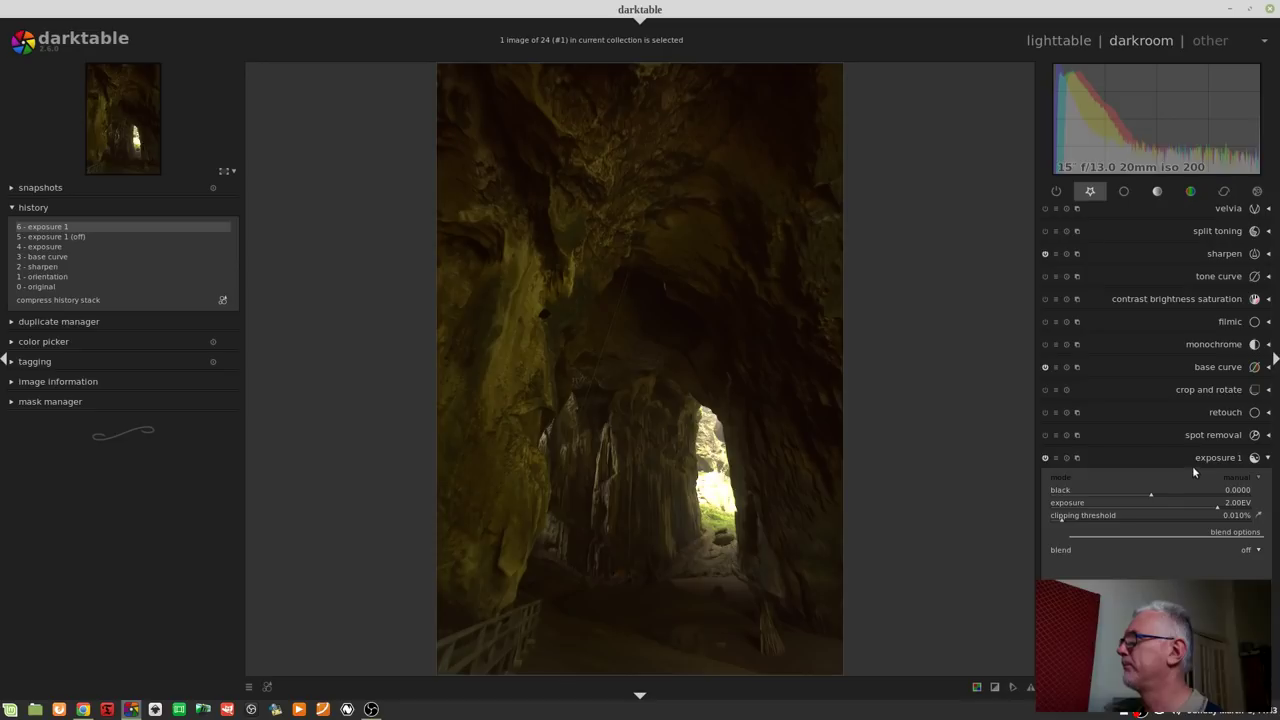
Enable filmic with 7.31% middle grey, 6.45 EV white, -5.70 EV black, 3.45 EV latitude, -2.71% balance
click(1200, 321)
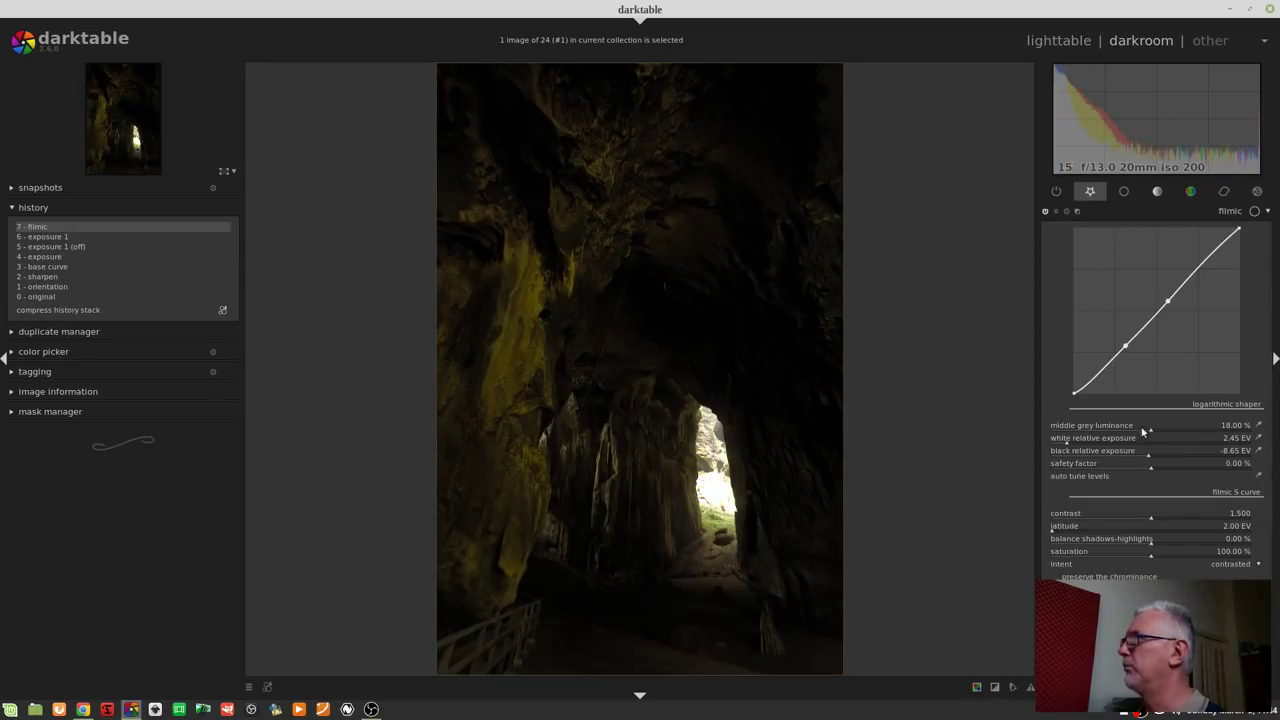
drag(1145, 430, 1093, 437)
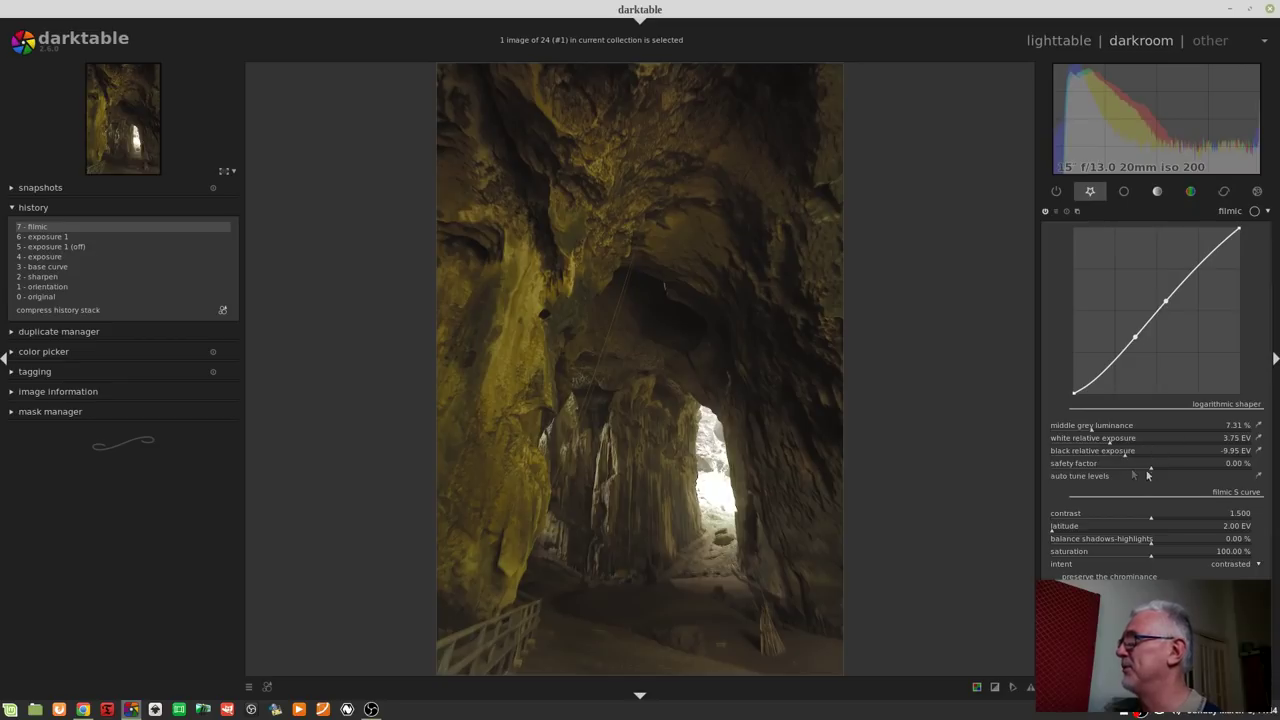
drag(1110, 440, 1200, 457)
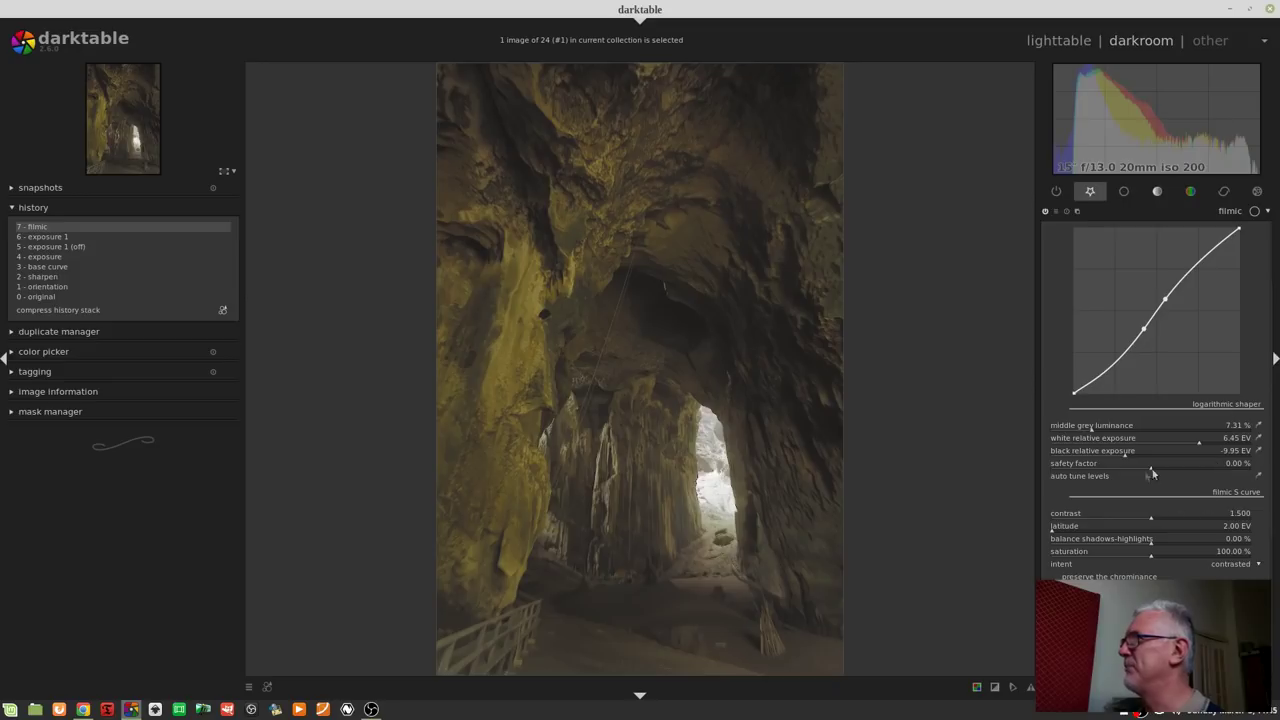
drag(1130, 457, 1202, 473)
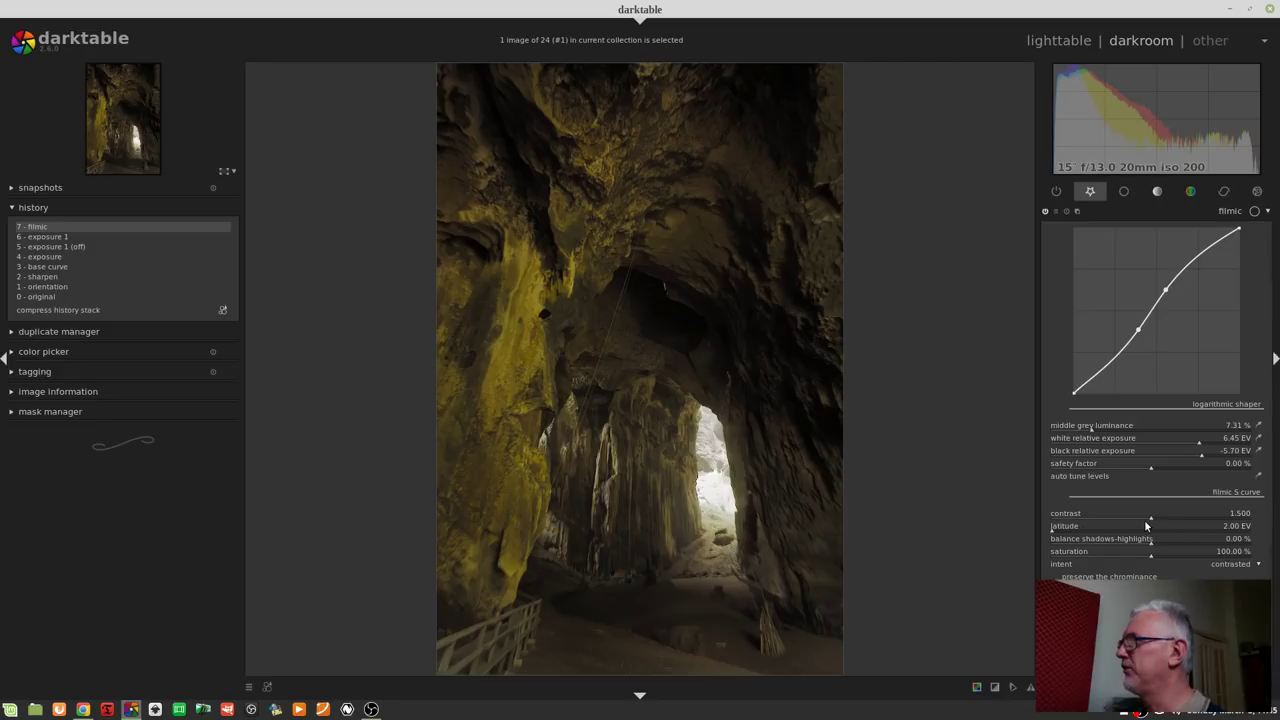
drag(1066, 534, 1100, 536)
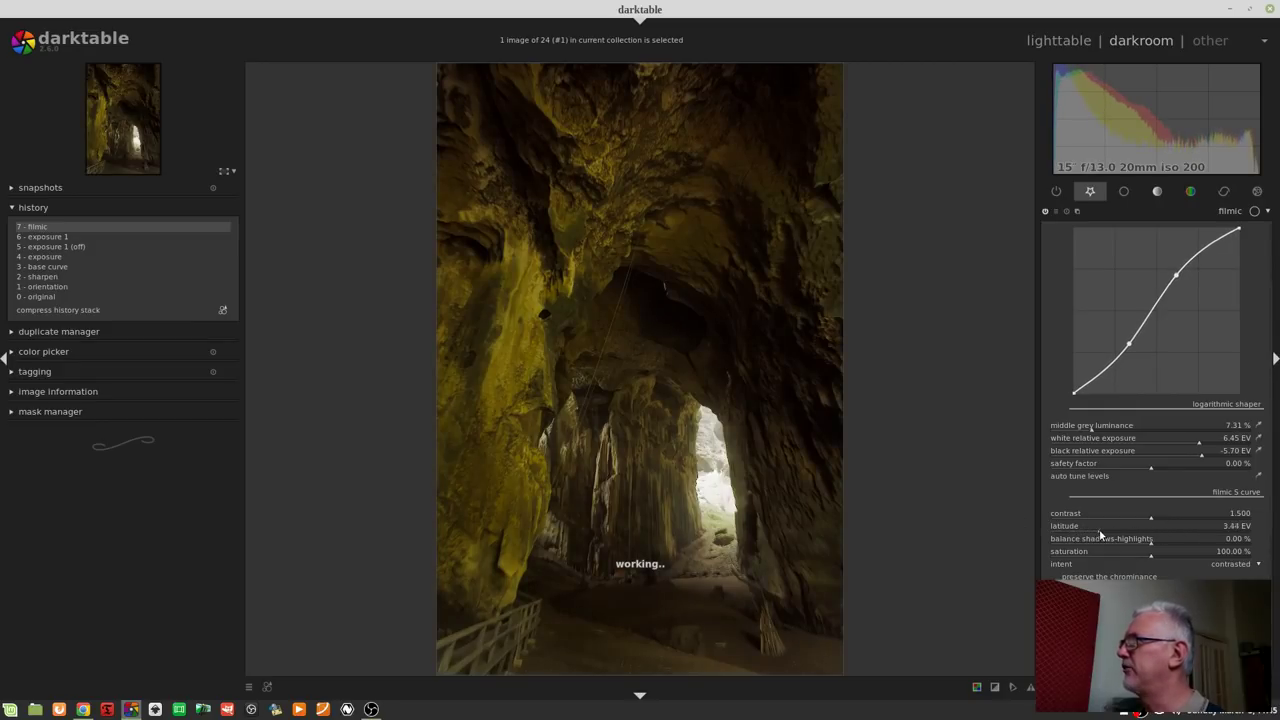
click(1150, 547)
drag(1150, 547, 1146, 547)
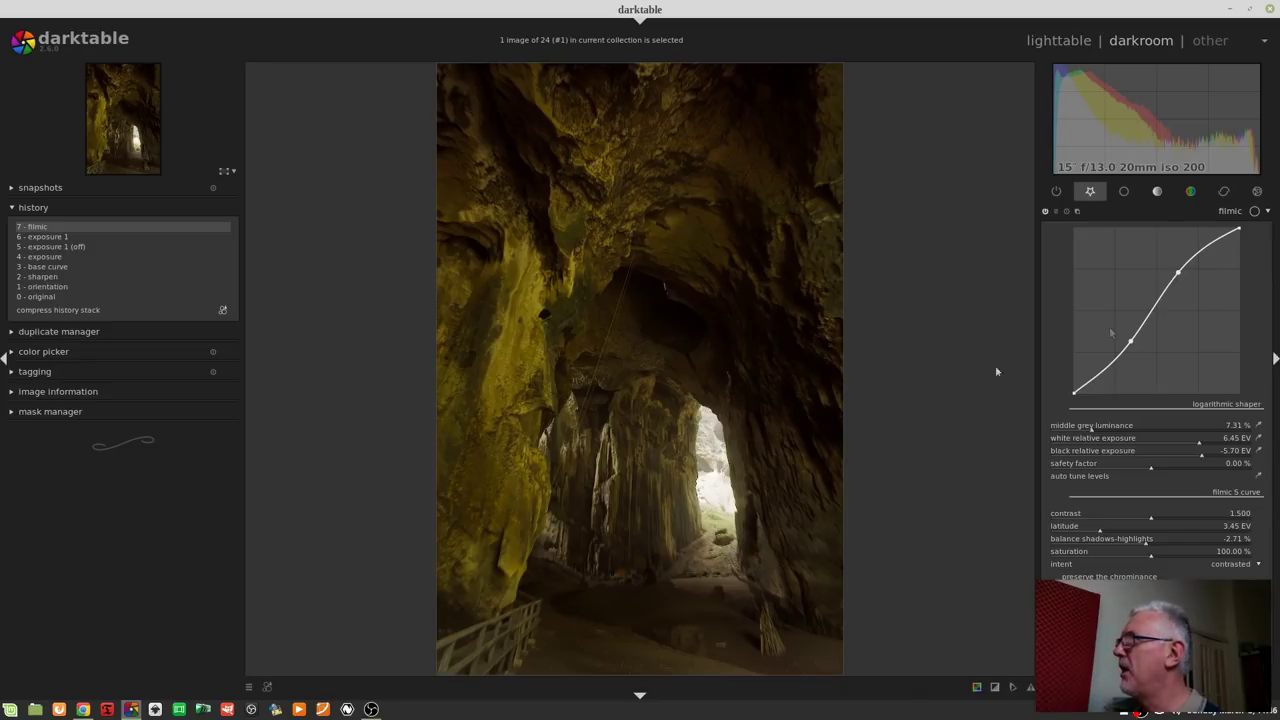
Switch the second exposure instance's blending to drawn mask only and start tracing a path around the cave opening
click(1222, 212)
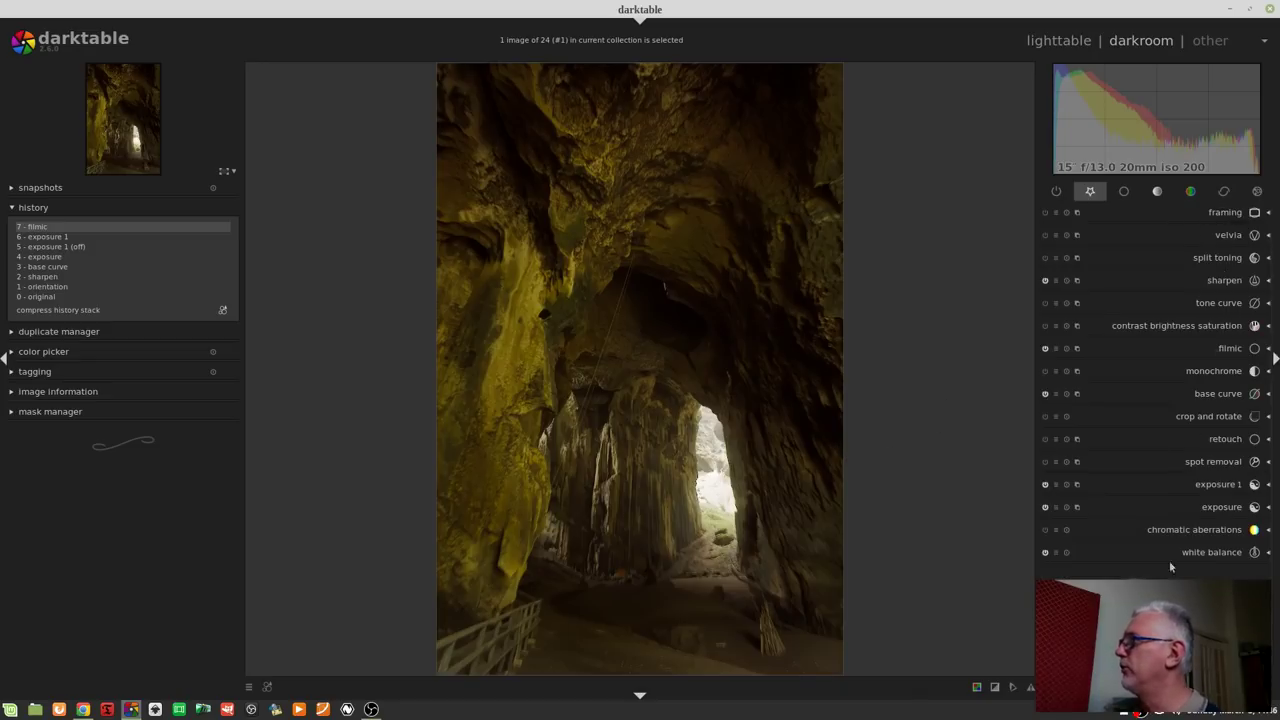
click(1208, 485)
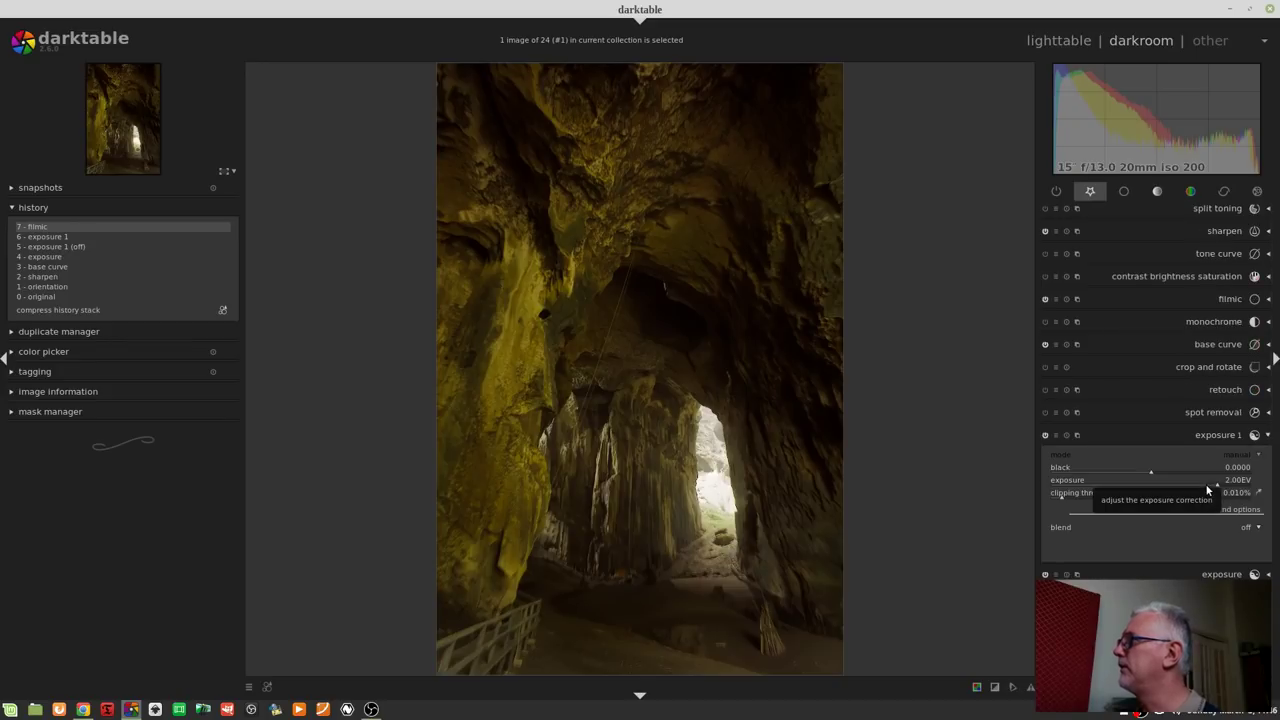
click(1246, 528)
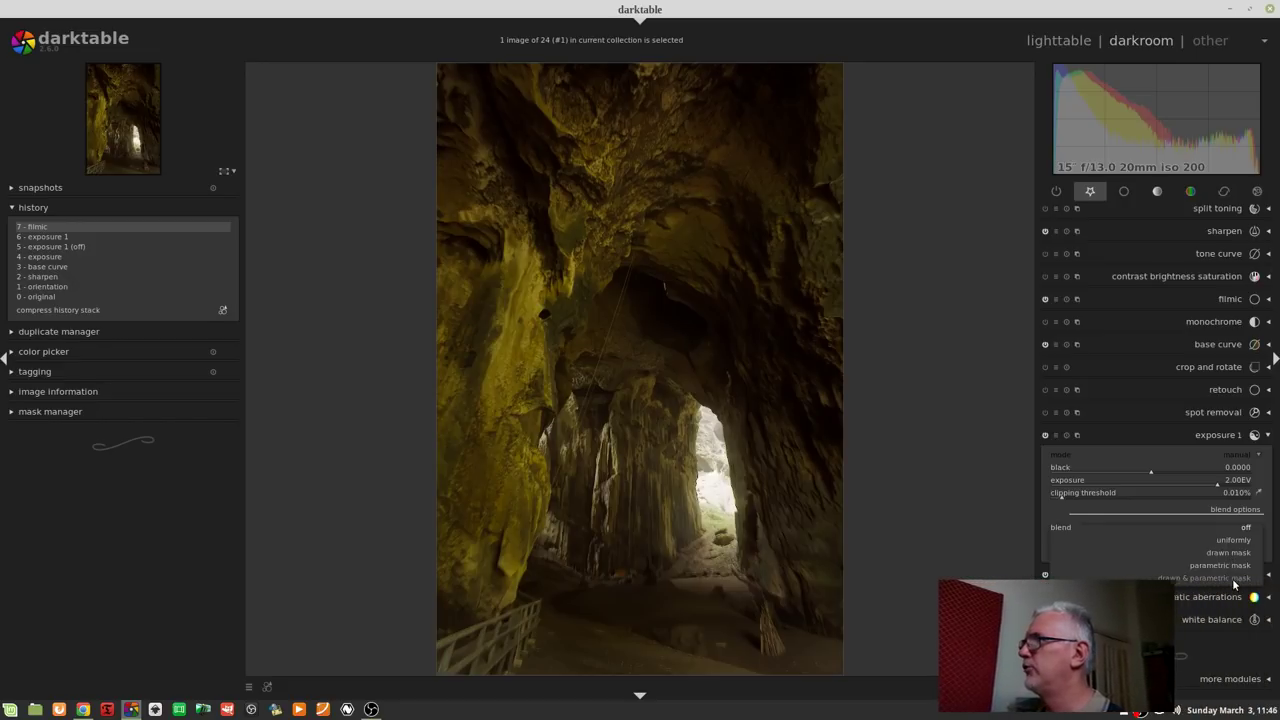
click(1232, 579)
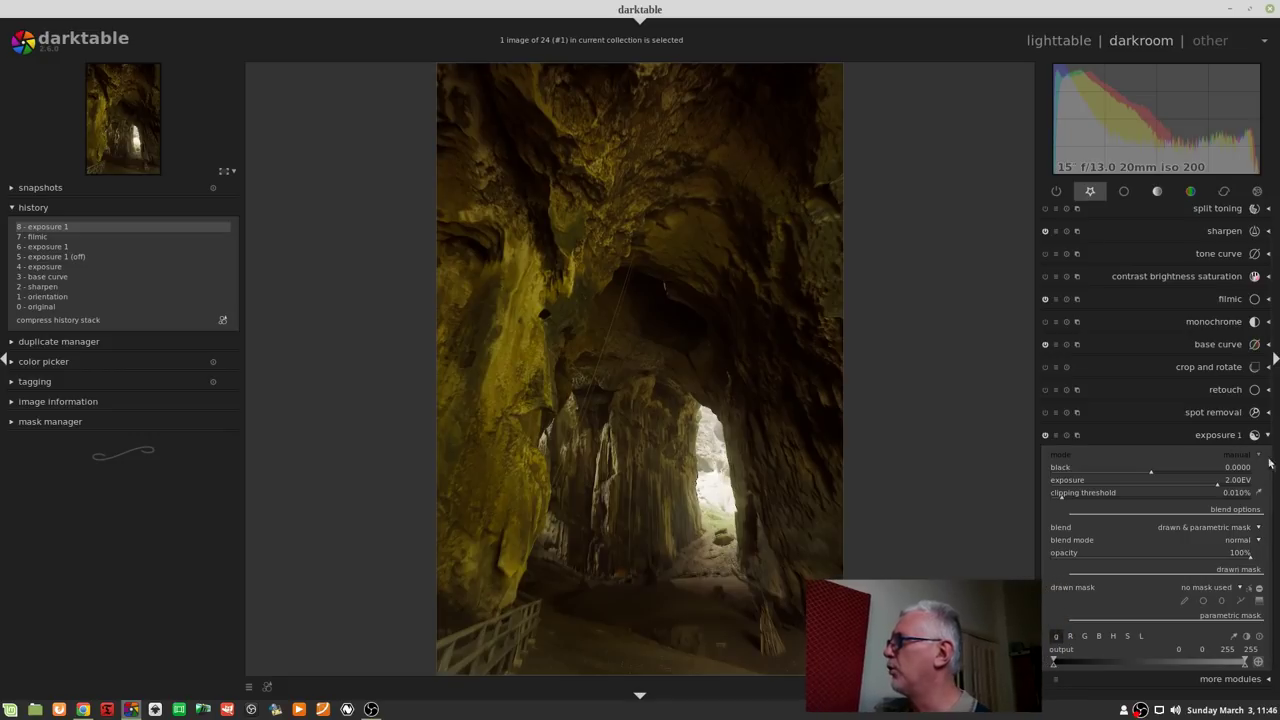
scroll(1262, 507, down, 4)
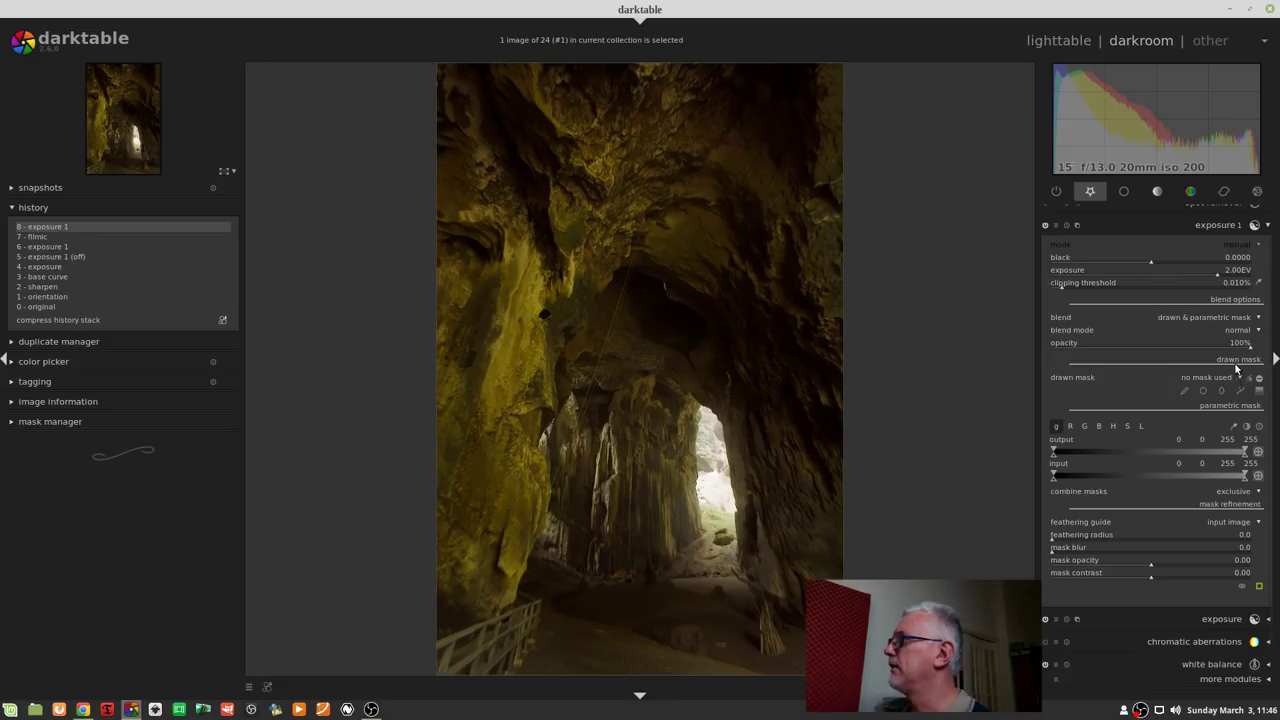
click(1228, 318)
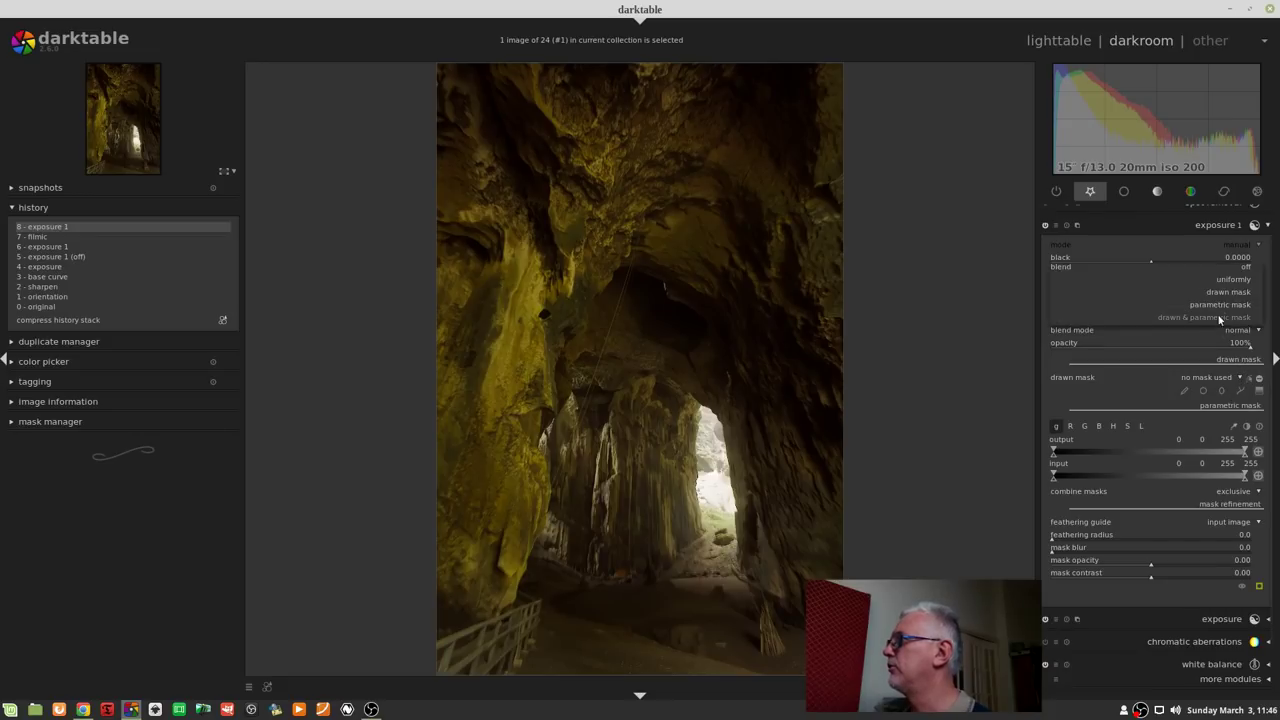
click(1226, 296)
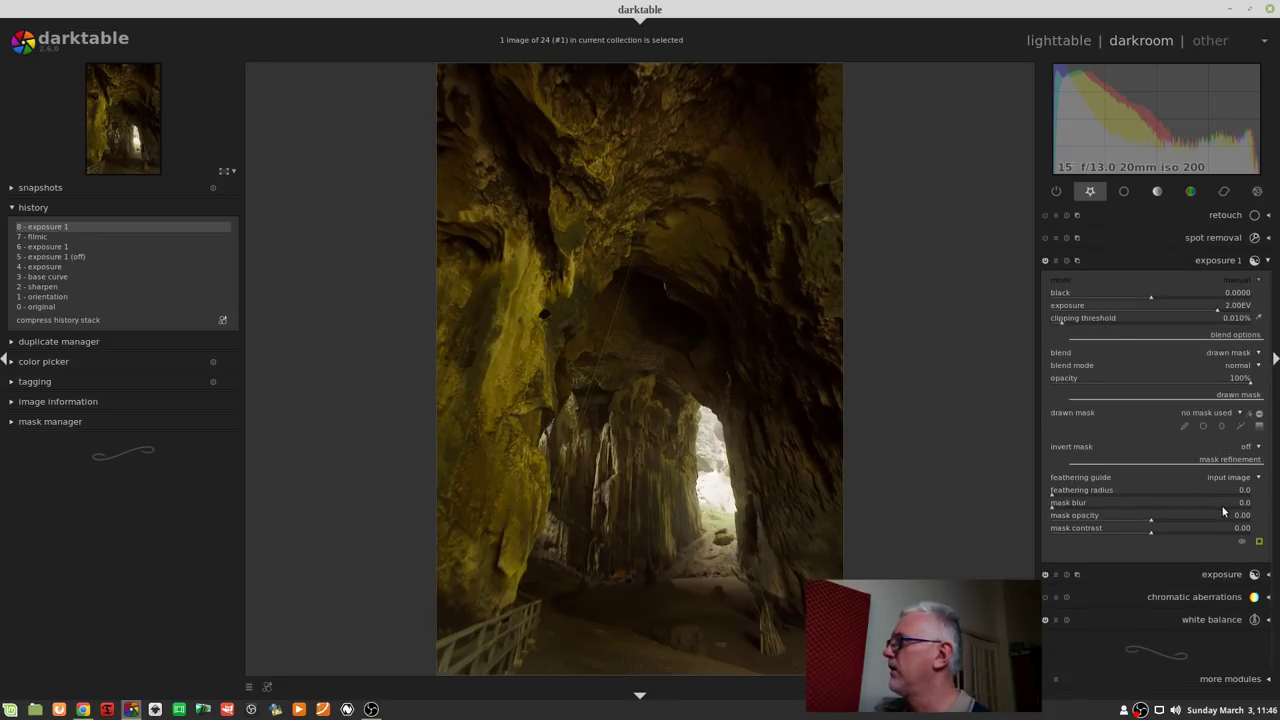
click(1240, 426)
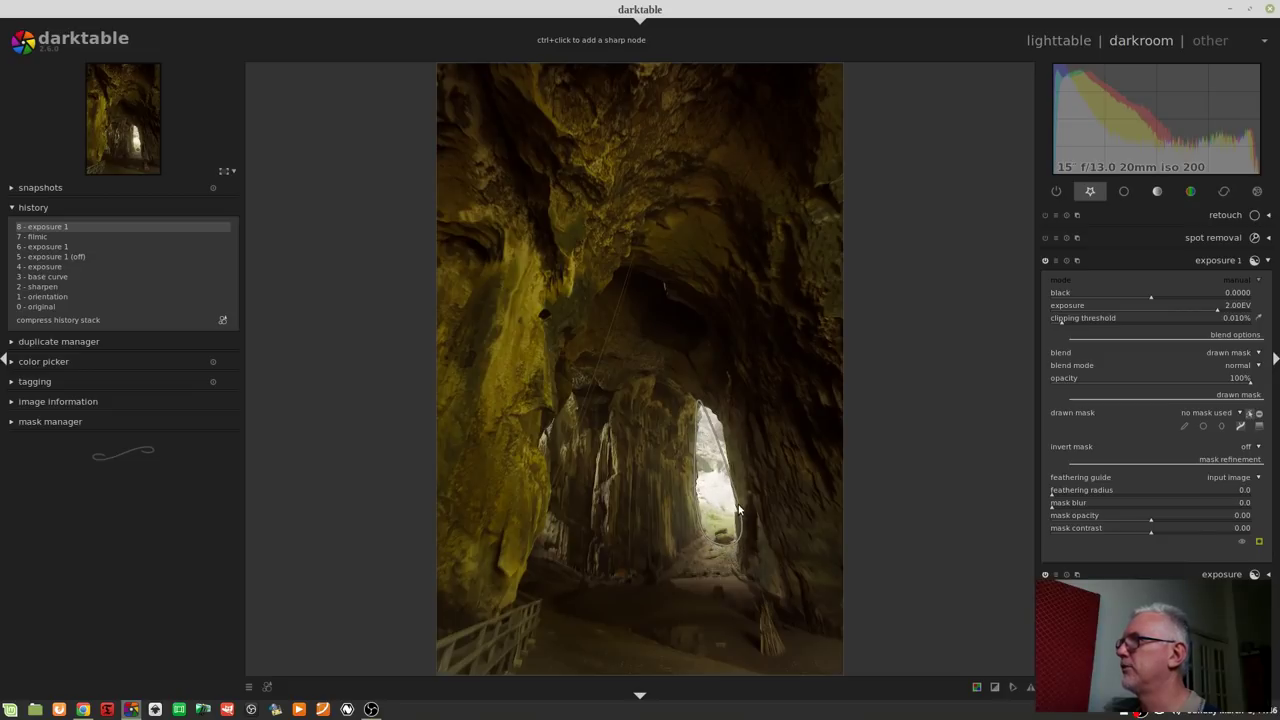
Close the cave-opening path, widen its feather, delete one node, and hide the mask outline
right_click(720, 418)
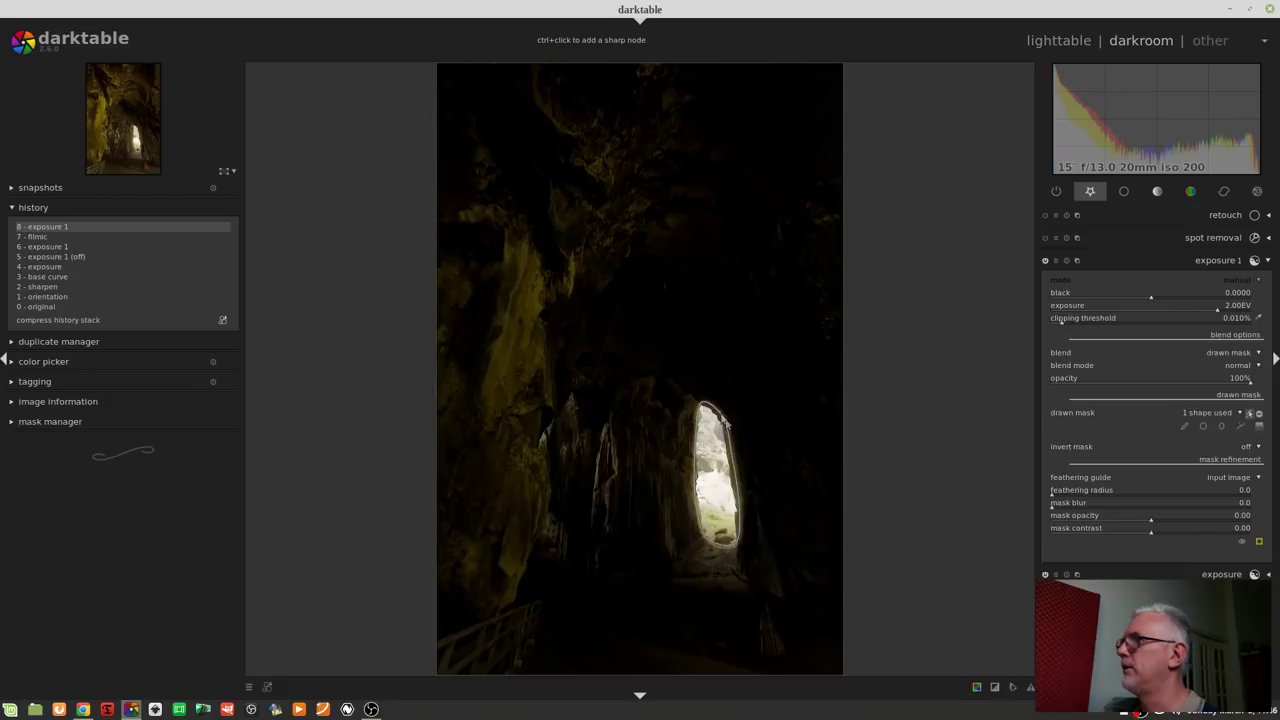
click(1259, 416)
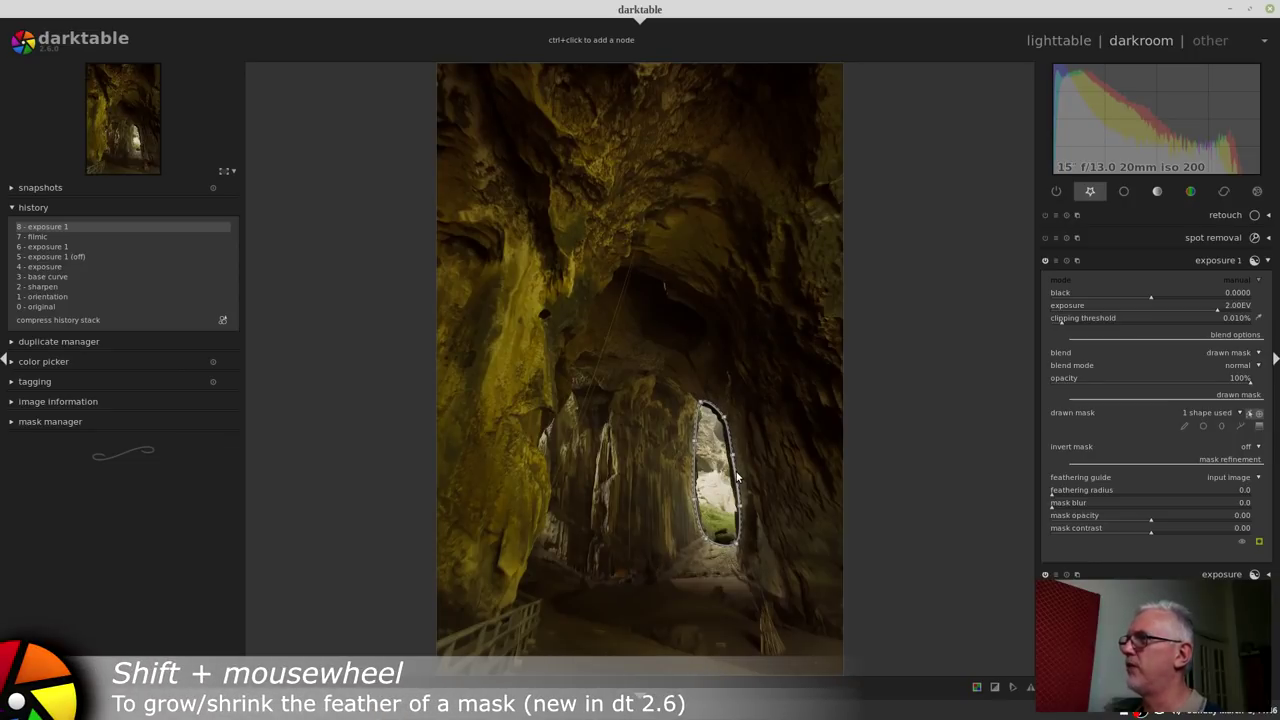
shift+scroll(737, 478, up, 5)
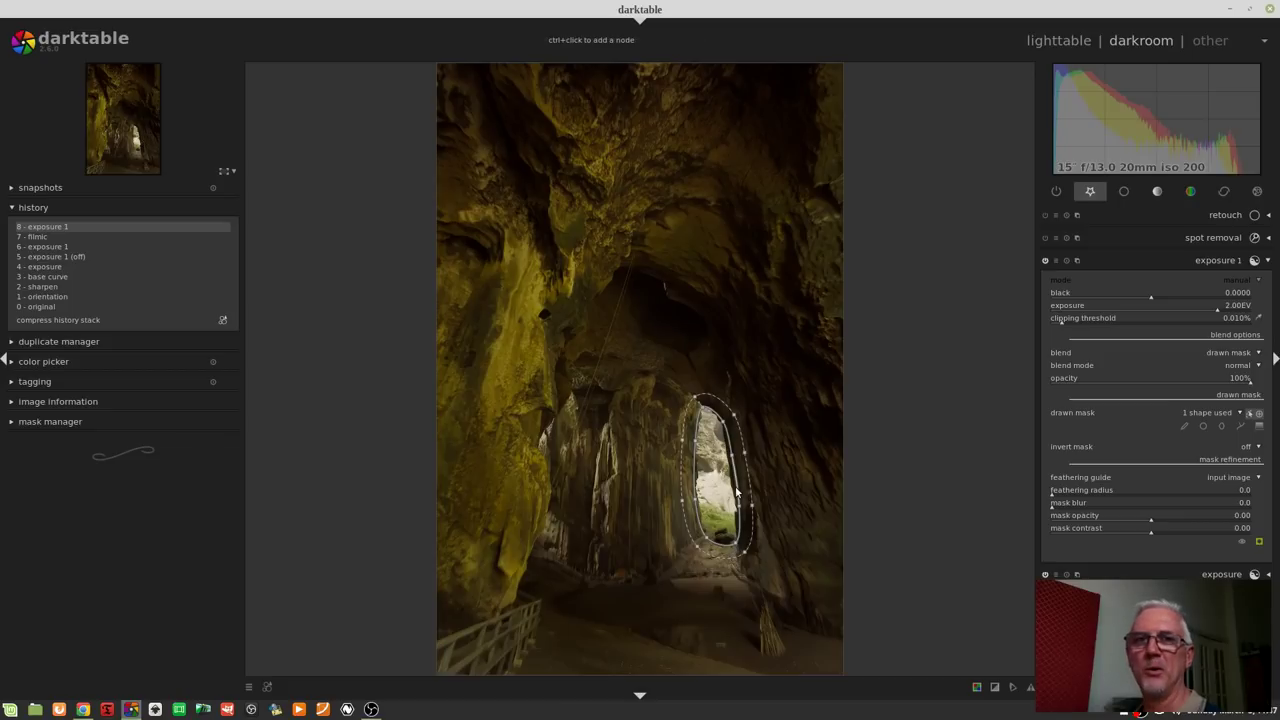
scroll(746, 474, up, 2)
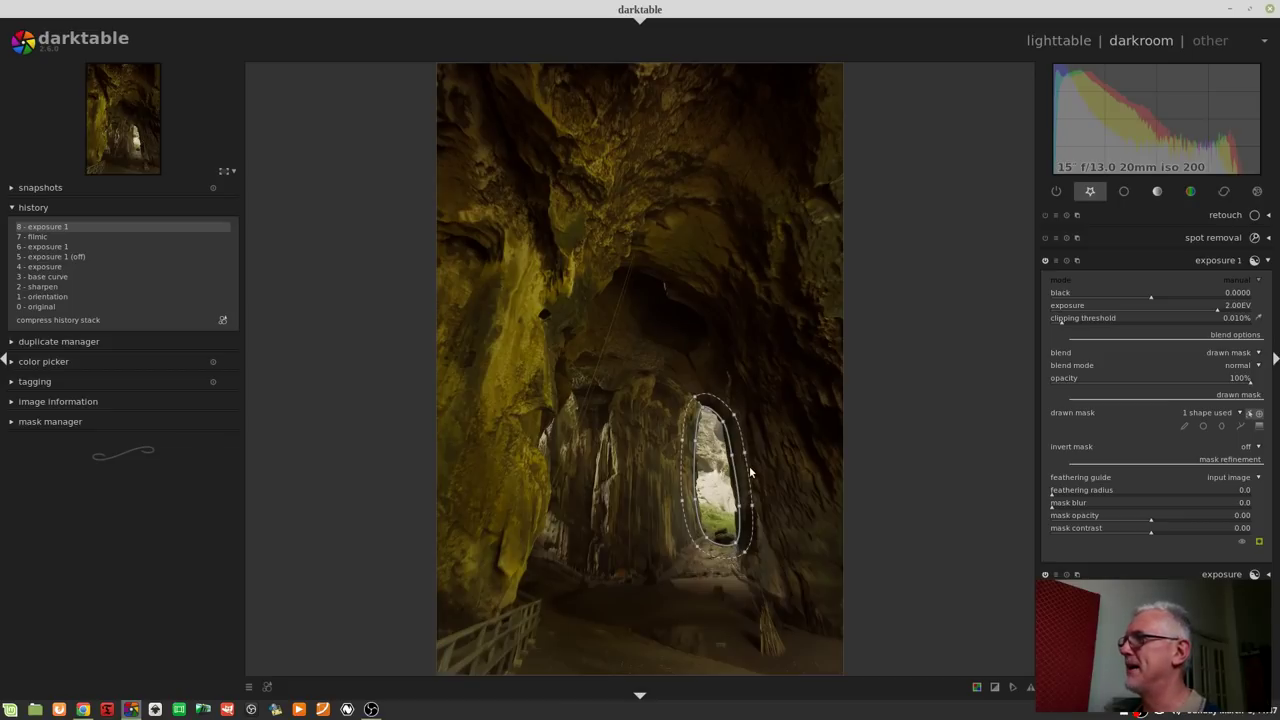
scroll(746, 474, up, 3)
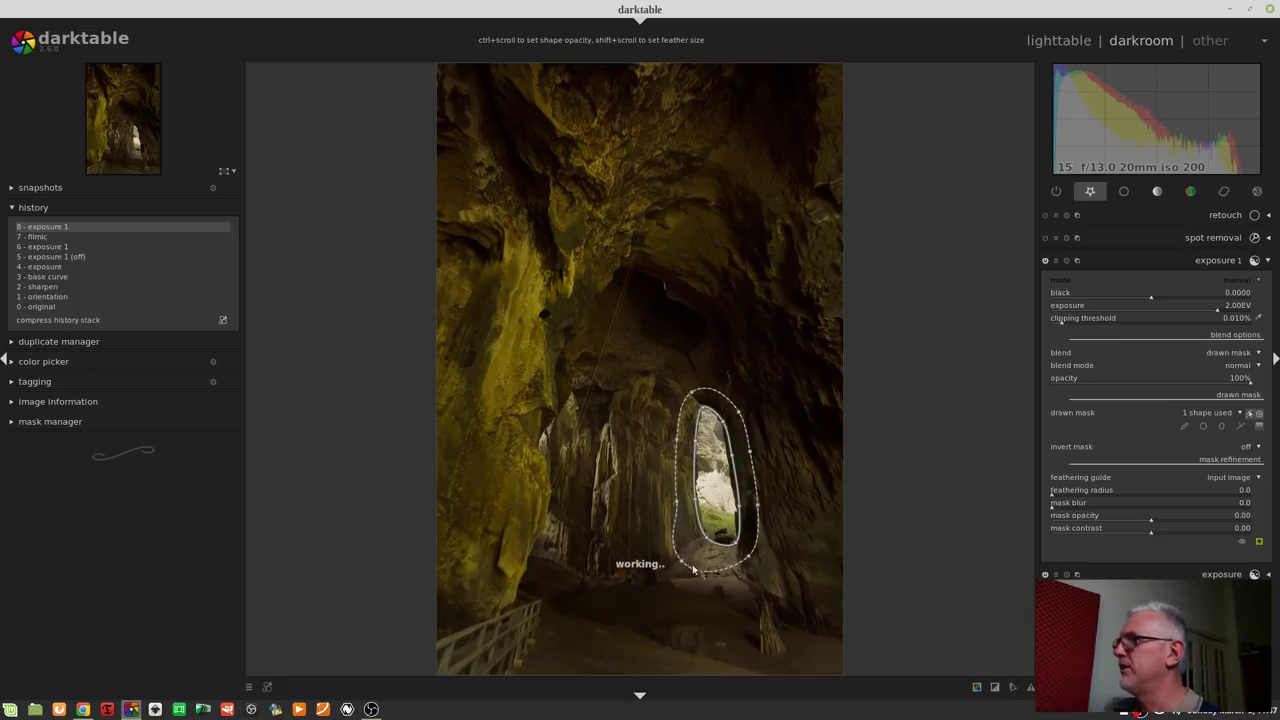
right_click(752, 566)
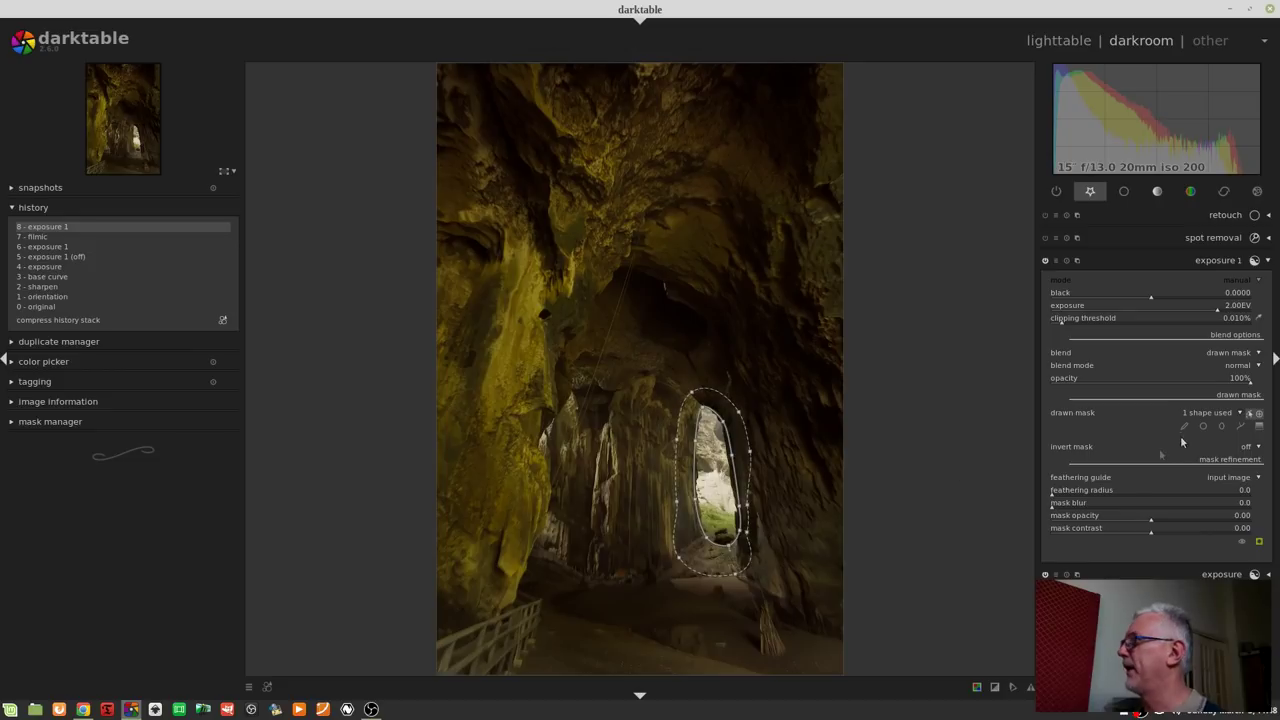
click(1250, 415)
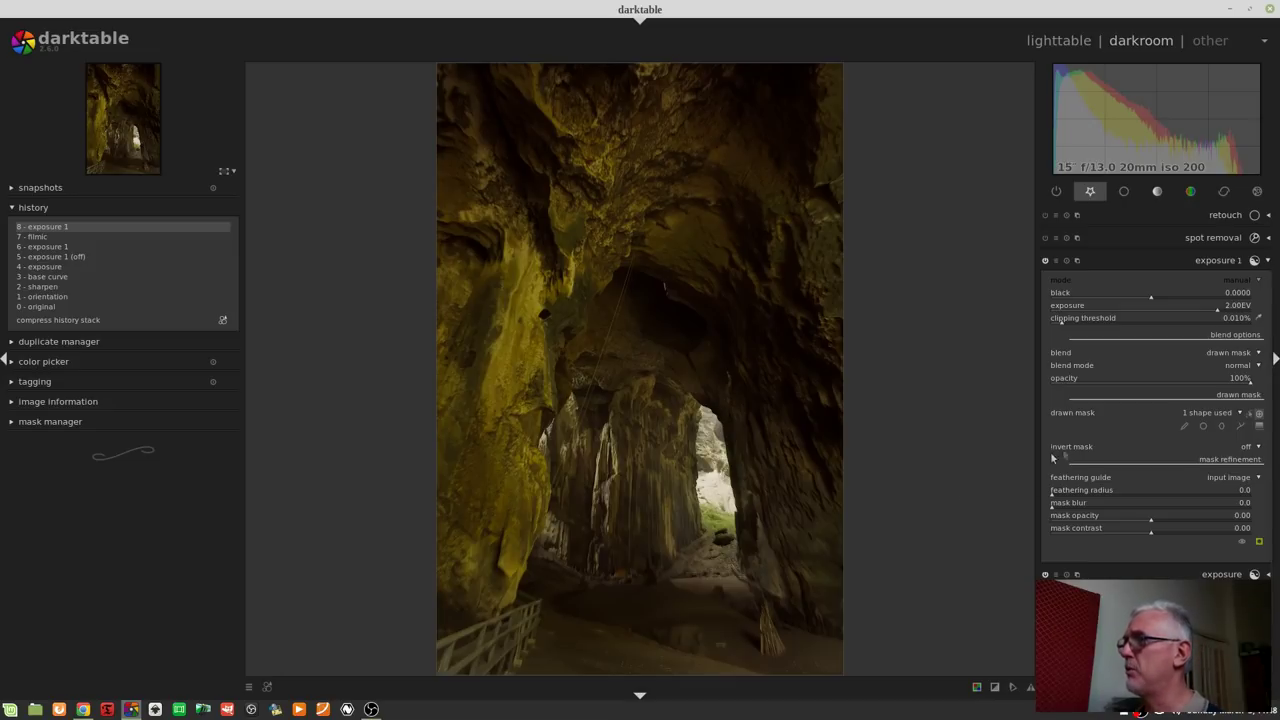
Set the 3 EV exposure instance to blend through a drawn mask
click(1216, 261)
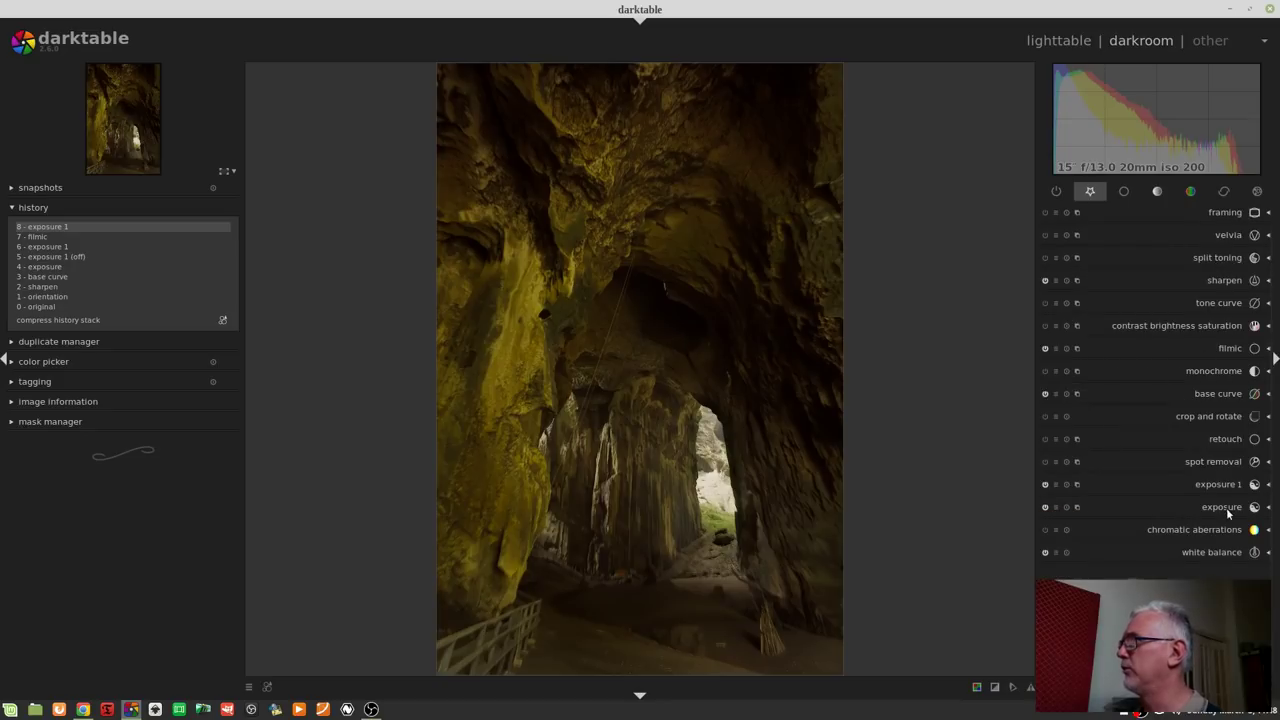
click(1229, 512)
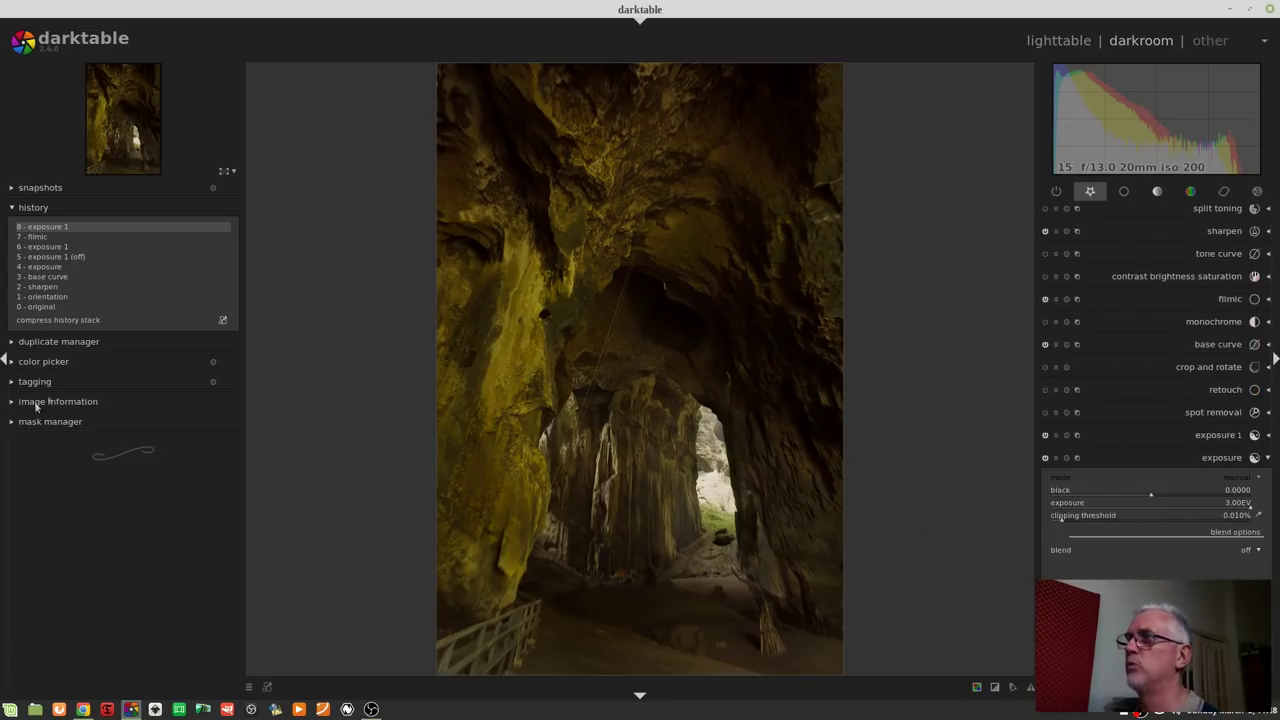
click(20, 430)
click(1245, 550)
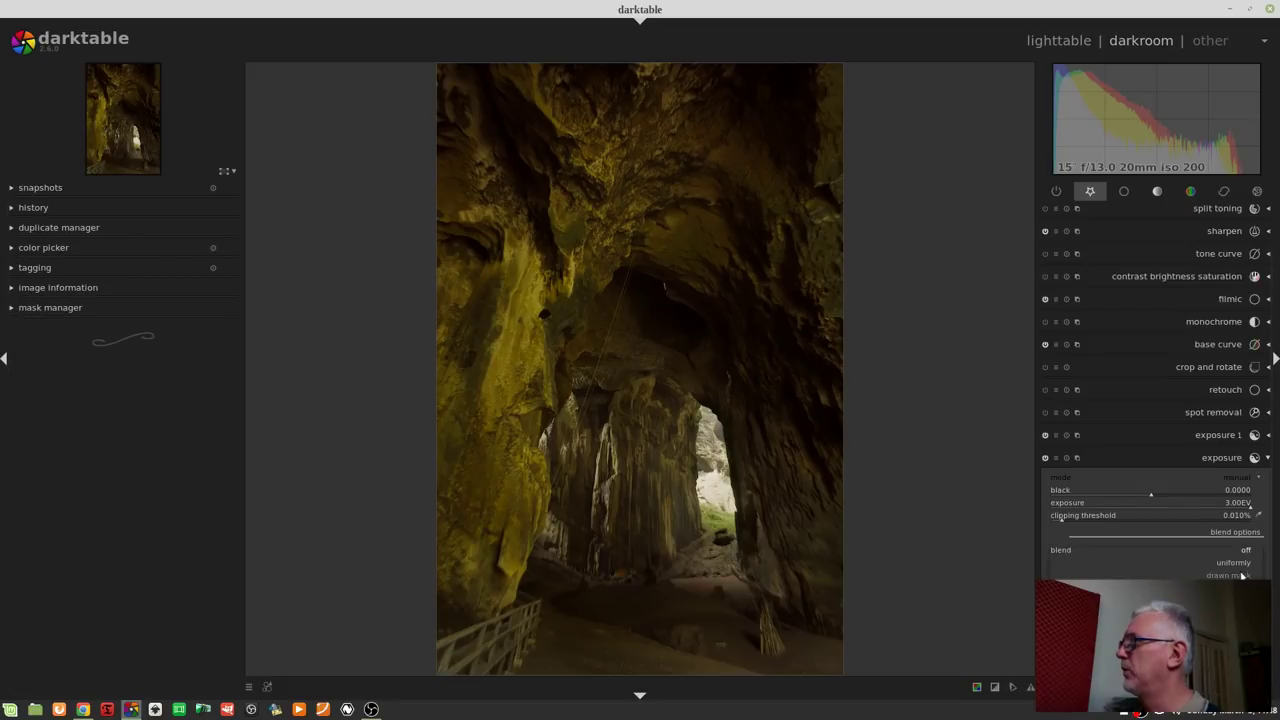
click(1240, 575)
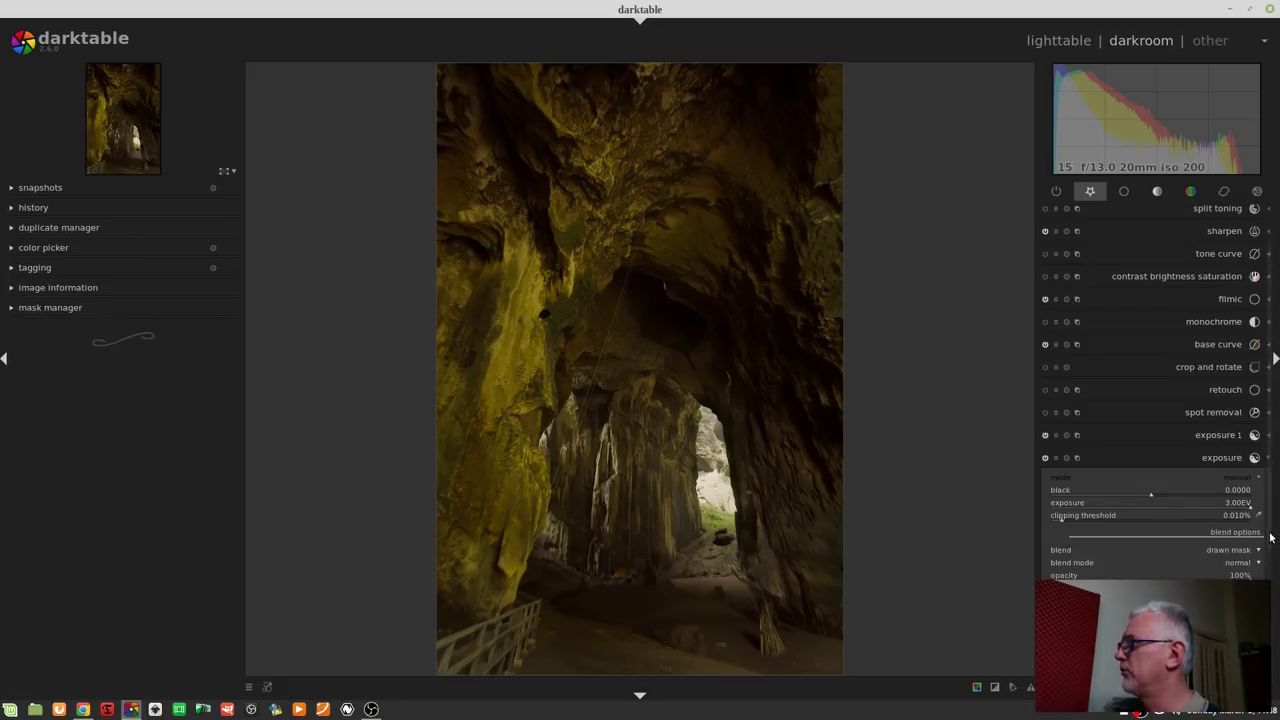
Reuse exposure 1's cave-opening shape, toggle mask polarity, adjust the feather, and hide the outline
scroll(1270, 537, down, 3)
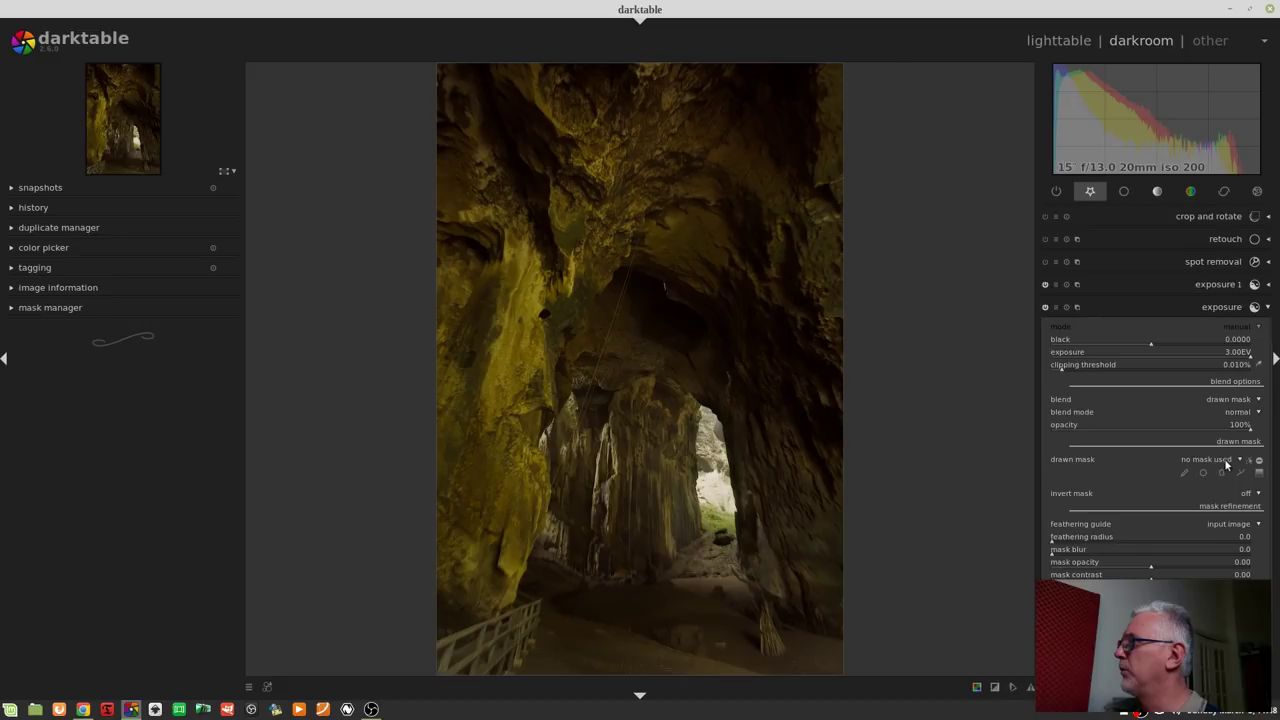
click(1226, 462)
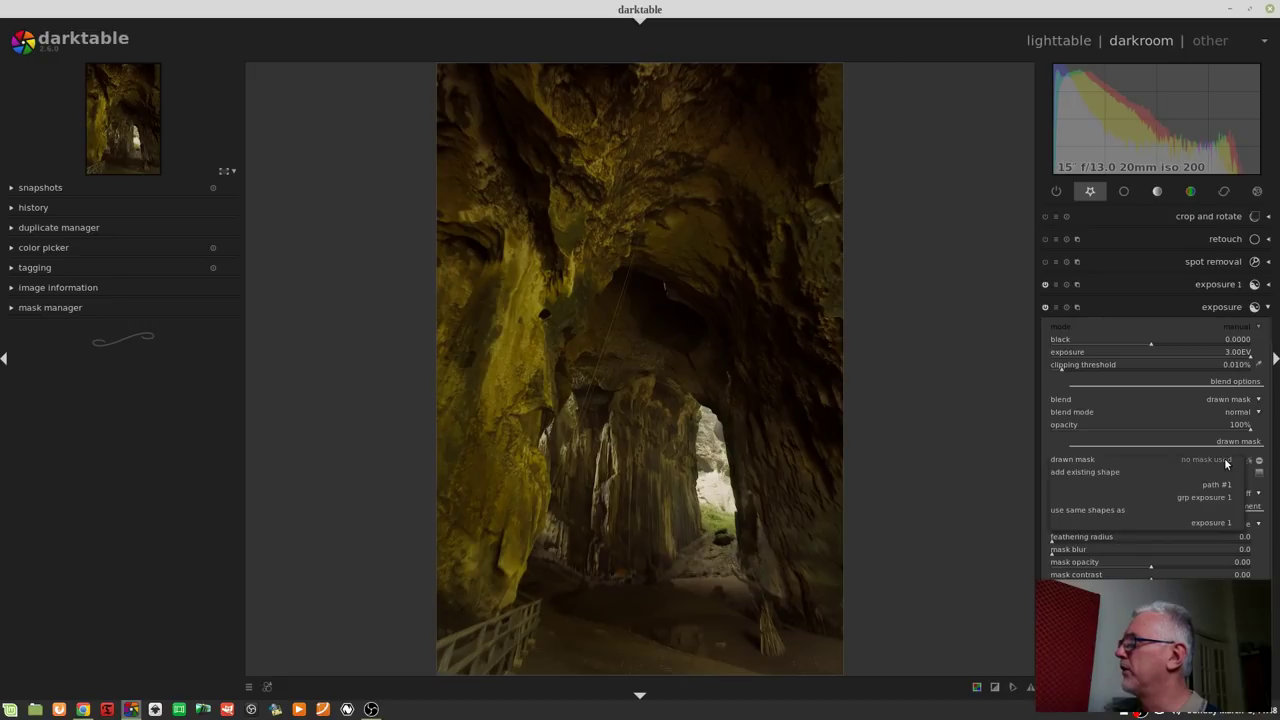
click(1212, 522)
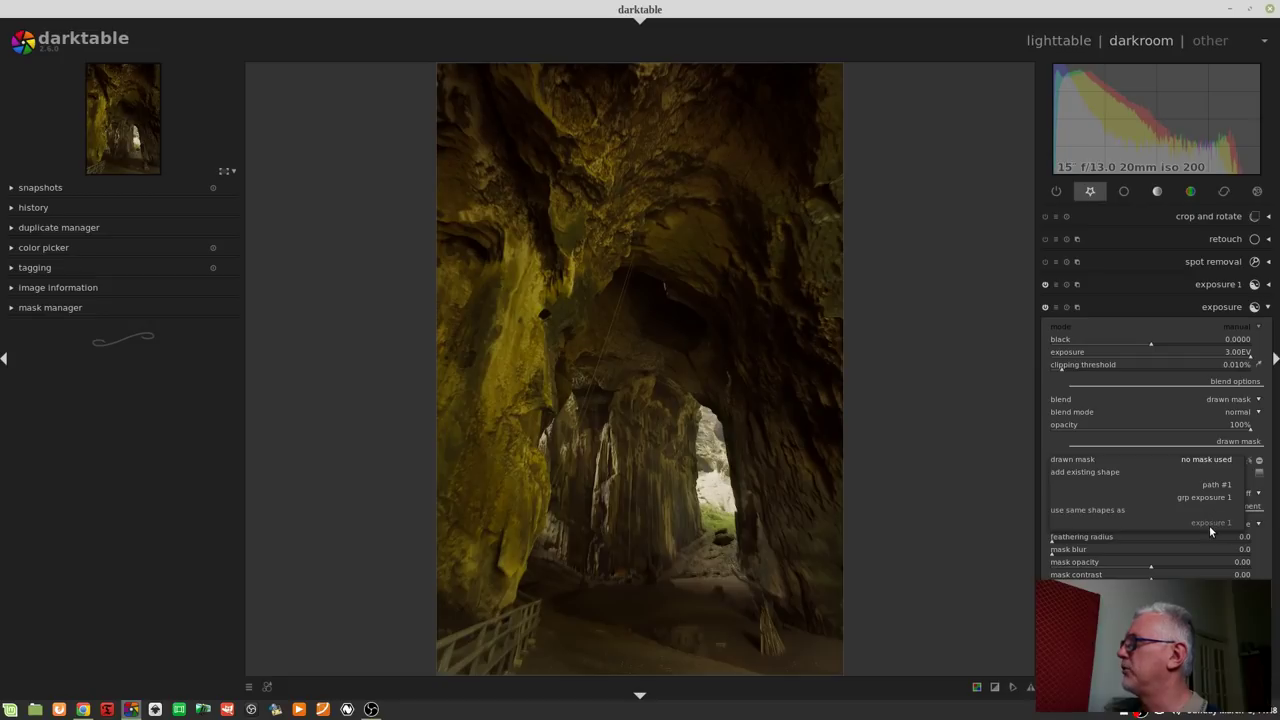
click(1258, 463)
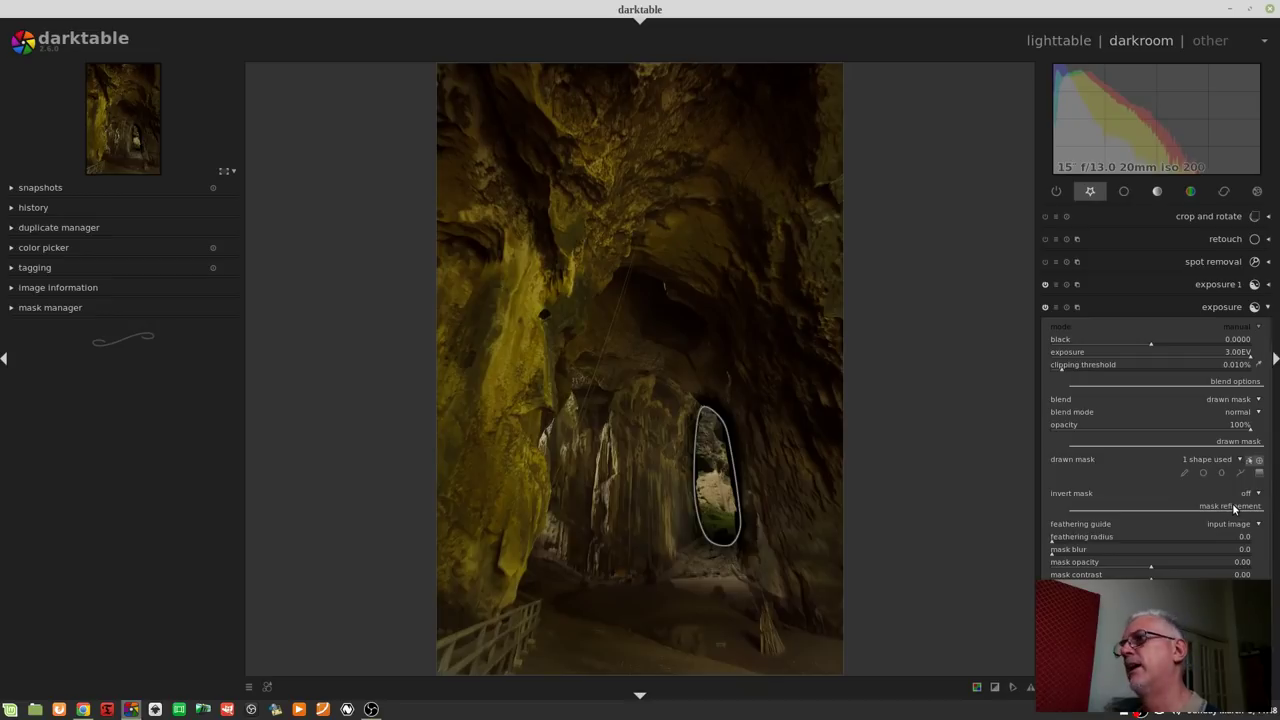
mouse_move(724, 484)
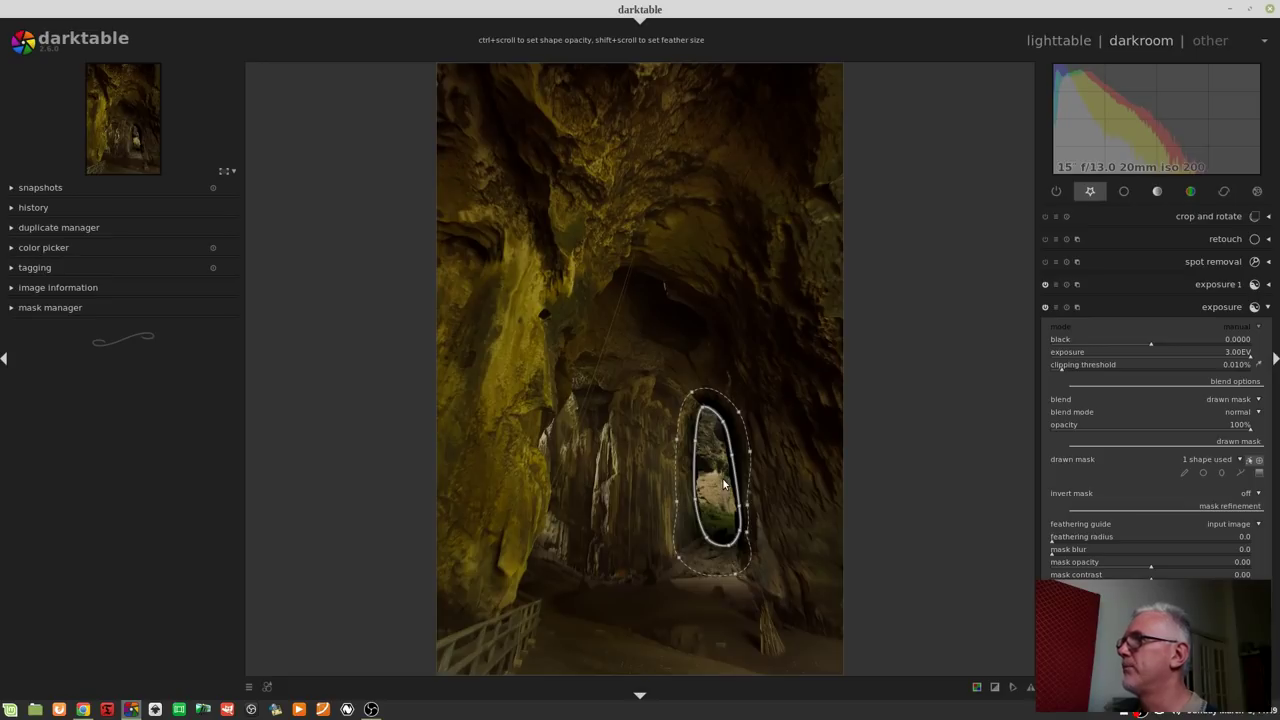
scroll(724, 484, down, 2)
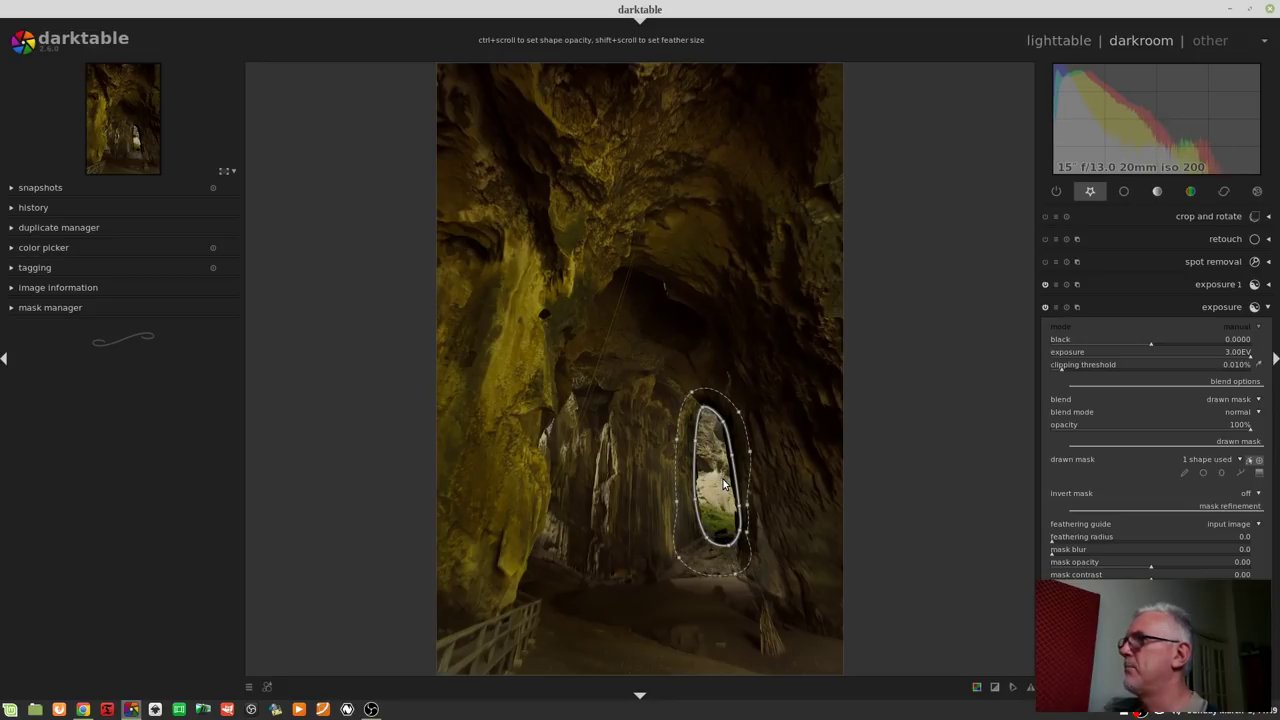
click(1251, 462)
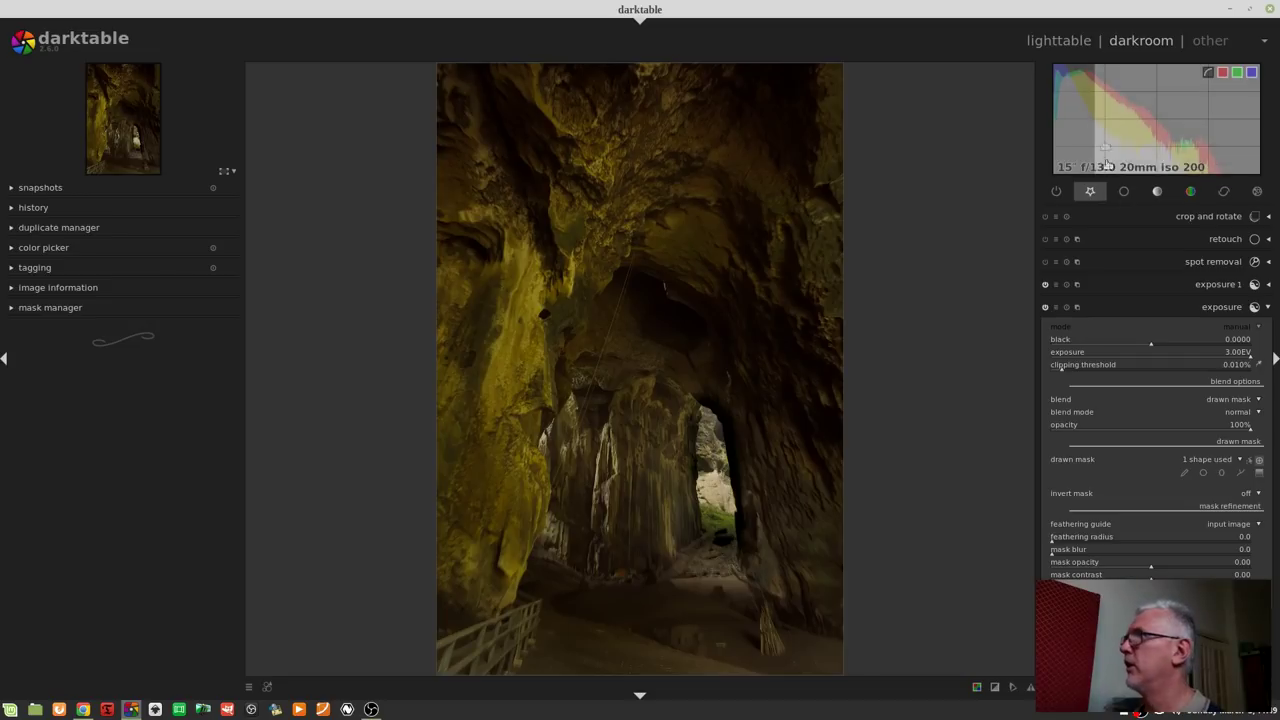
In the tone module group, expand tone mapping and the global tonemap settings
click(1157, 191)
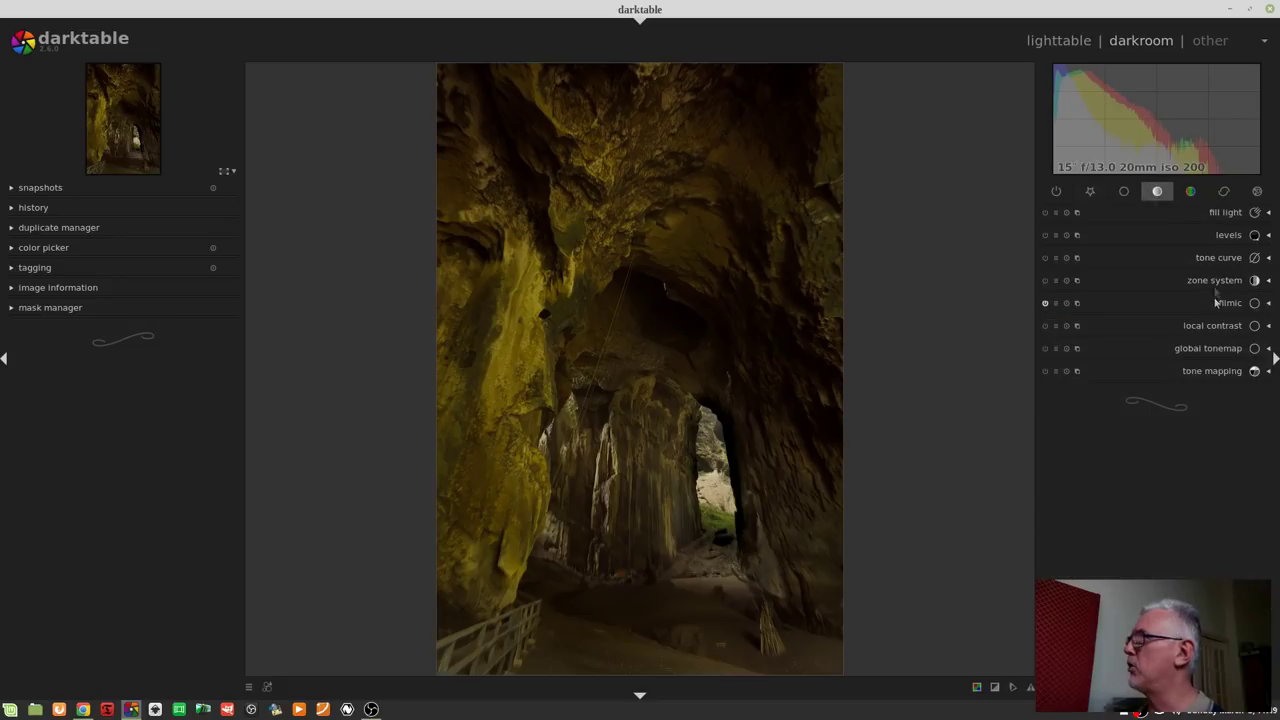
click(1209, 372)
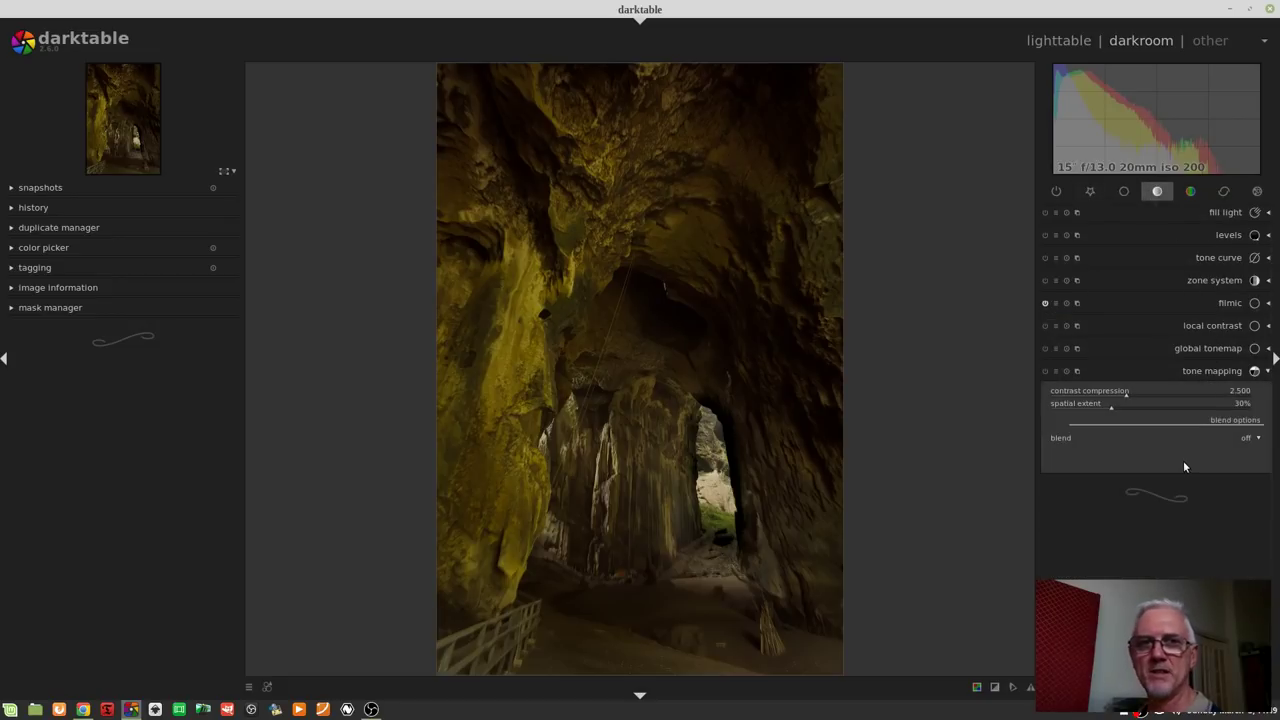
click(1218, 348)
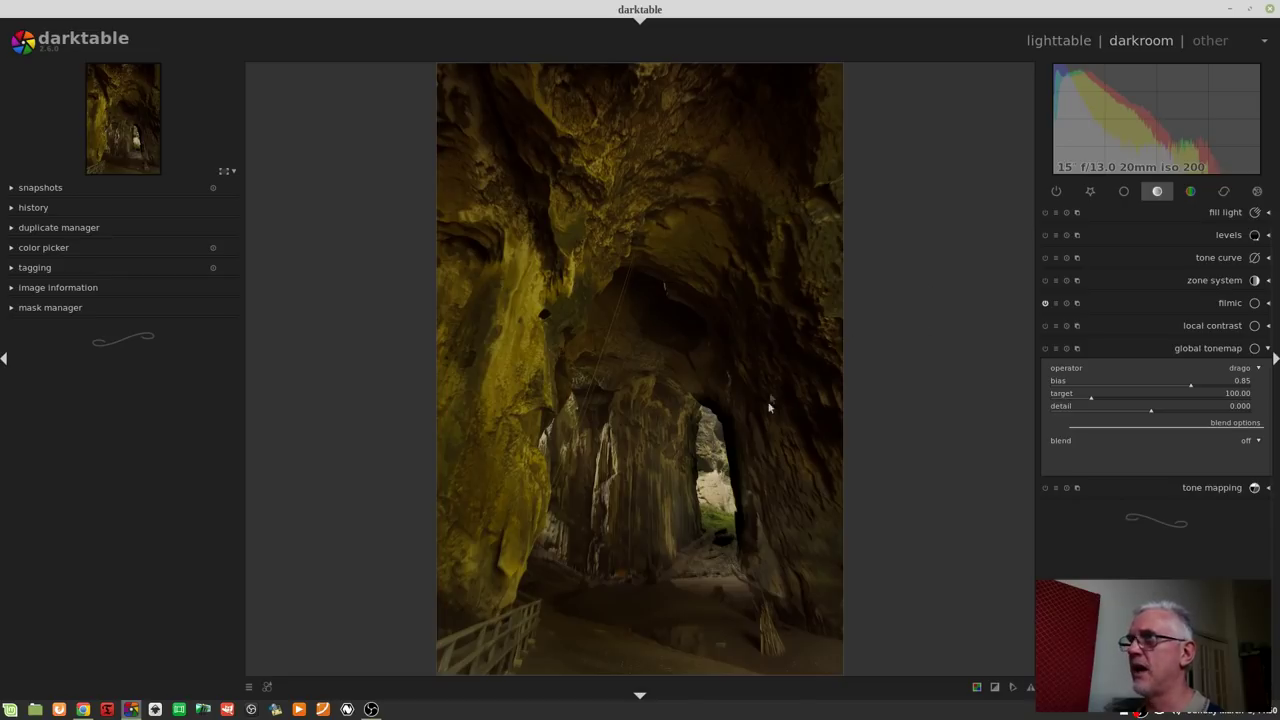
Open the sandstone-arch sea cave photo (thumbnail #16) in the darkroom, zoom in, then back to fit
key(l)
double_click(981, 220)
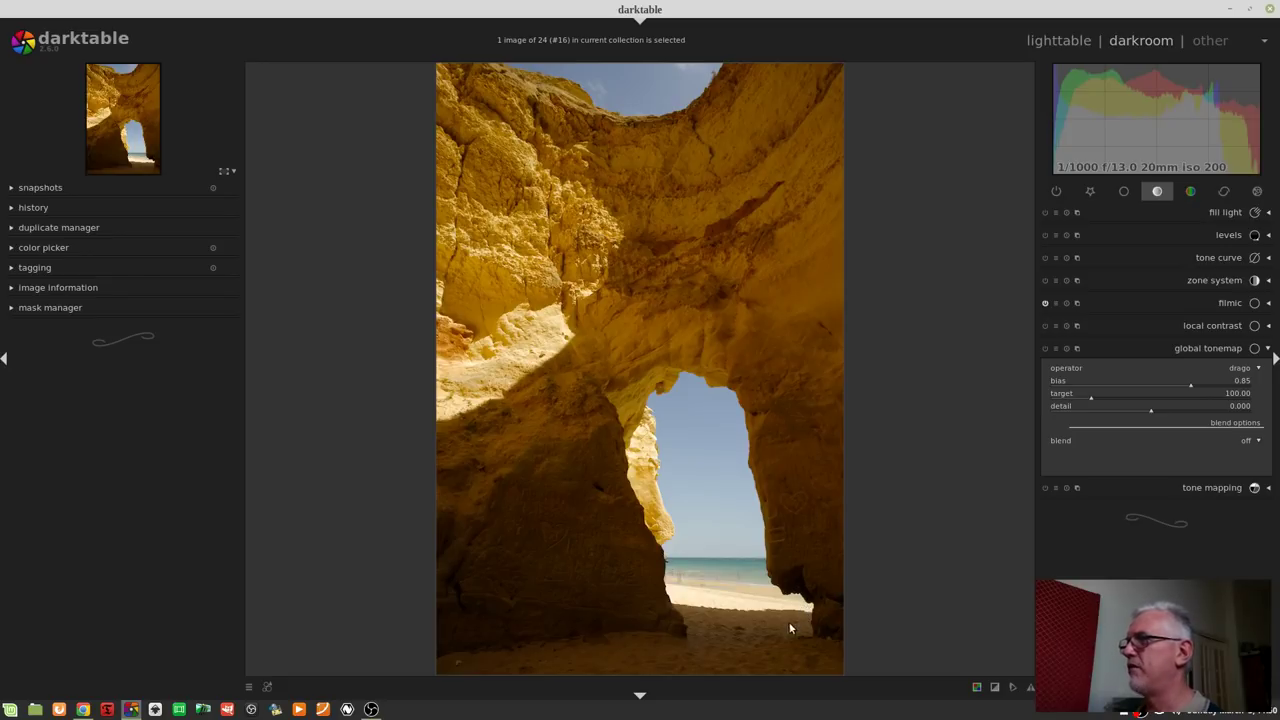
scroll(810, 626, up, 4)
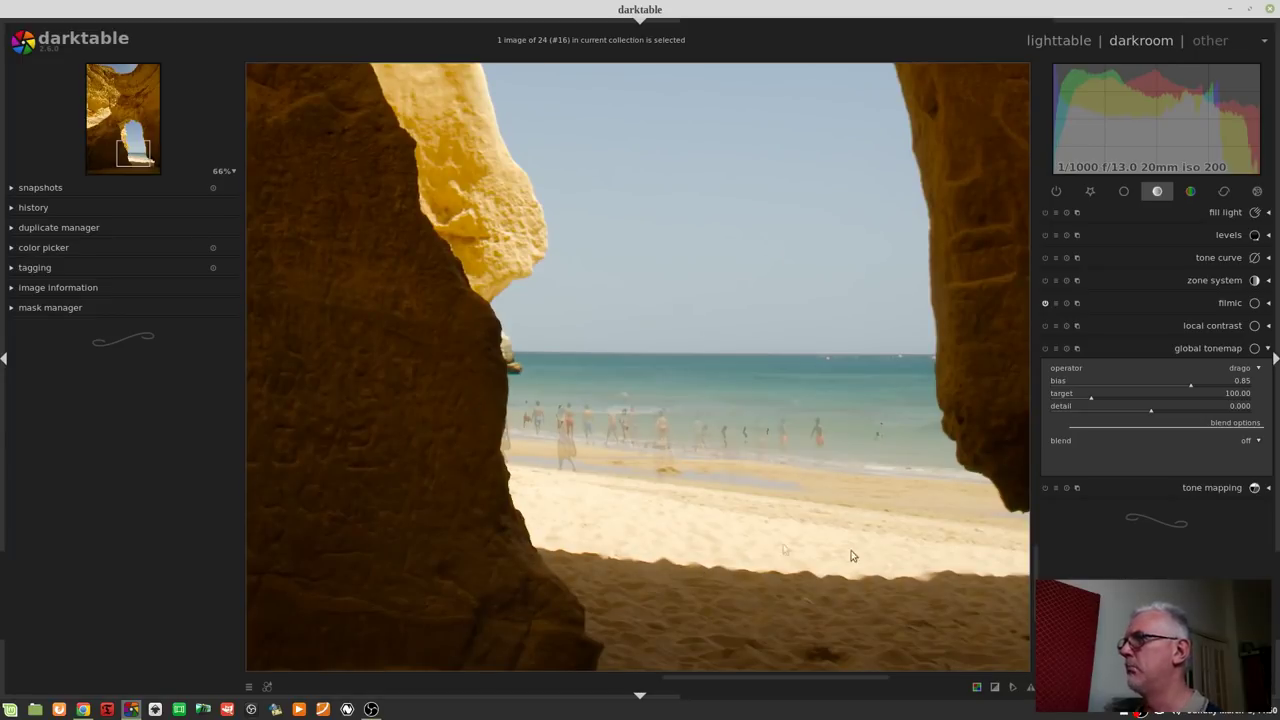
scroll(630, 450, down, 2)
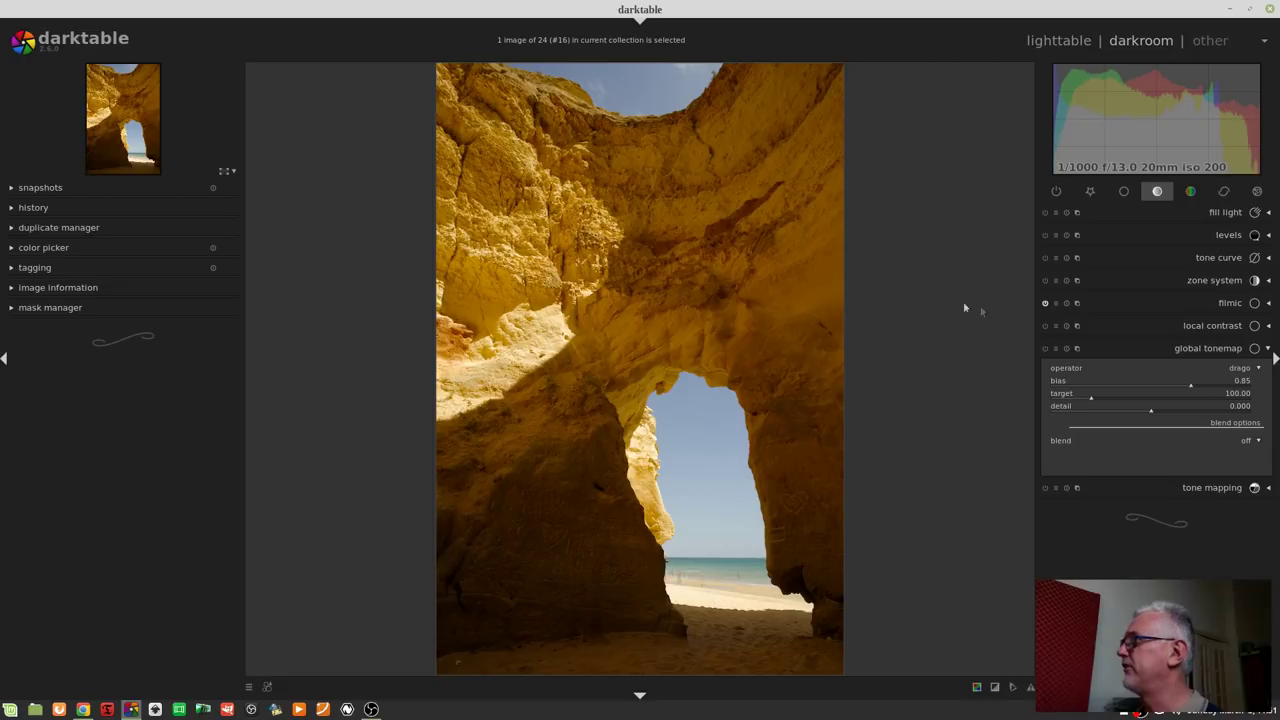
Dip the color zones curve over the cyan-blue hues, toggling the module off and on to compare
click(1190, 191)
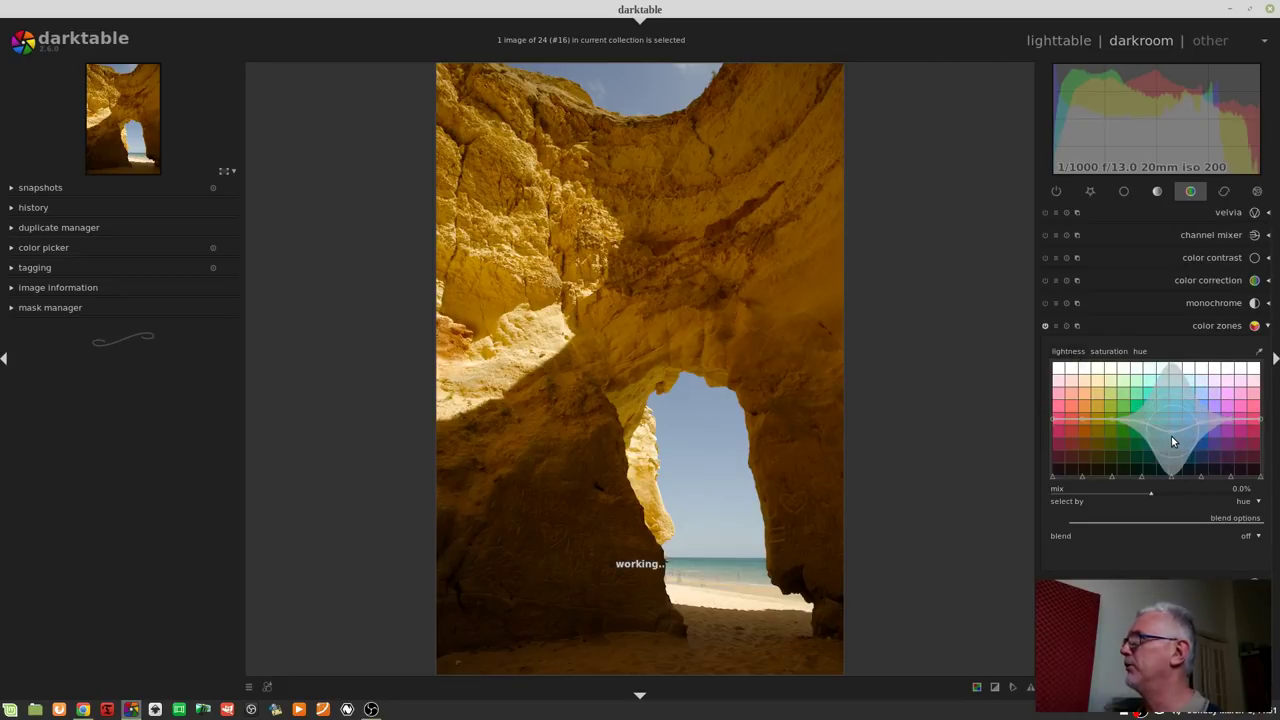
mouse_move(1172, 445)
mouse_down()
mouse_move(1200, 438)
mouse_move(1200, 458)
mouse_move(1172, 447)
mouse_move(1170, 470)
mouse_up()
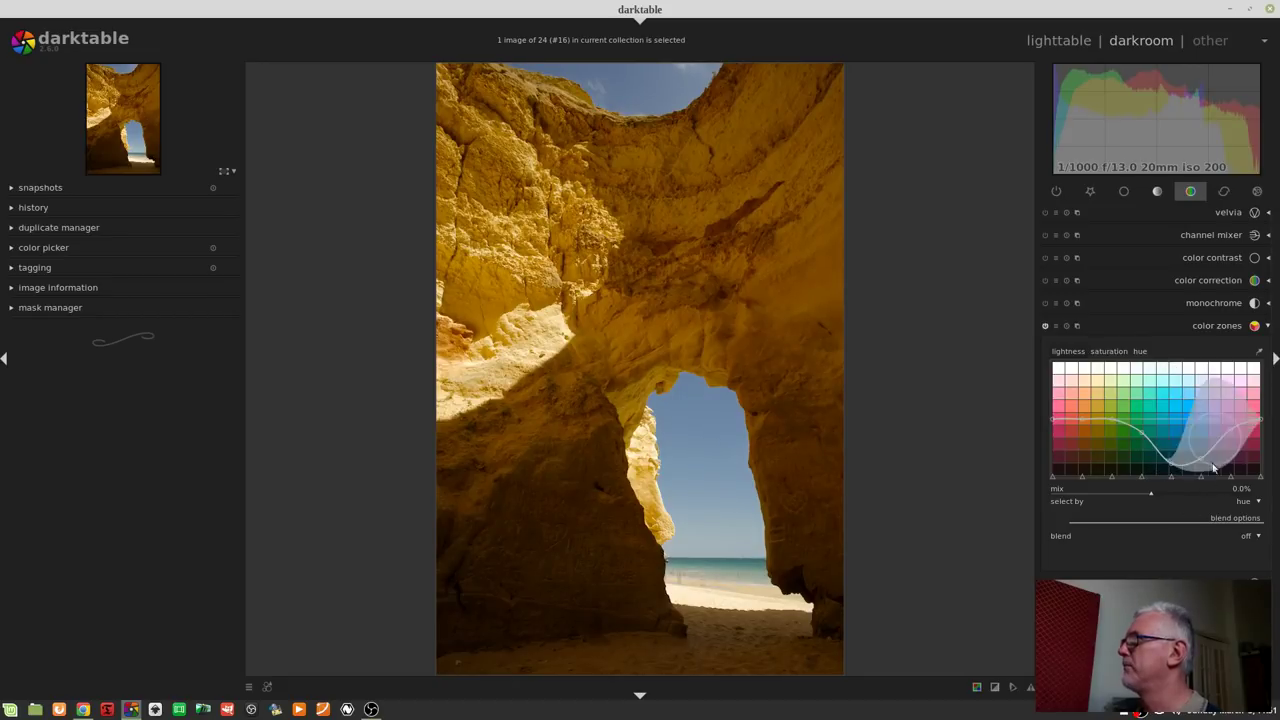
drag(1212, 472, 1209, 480)
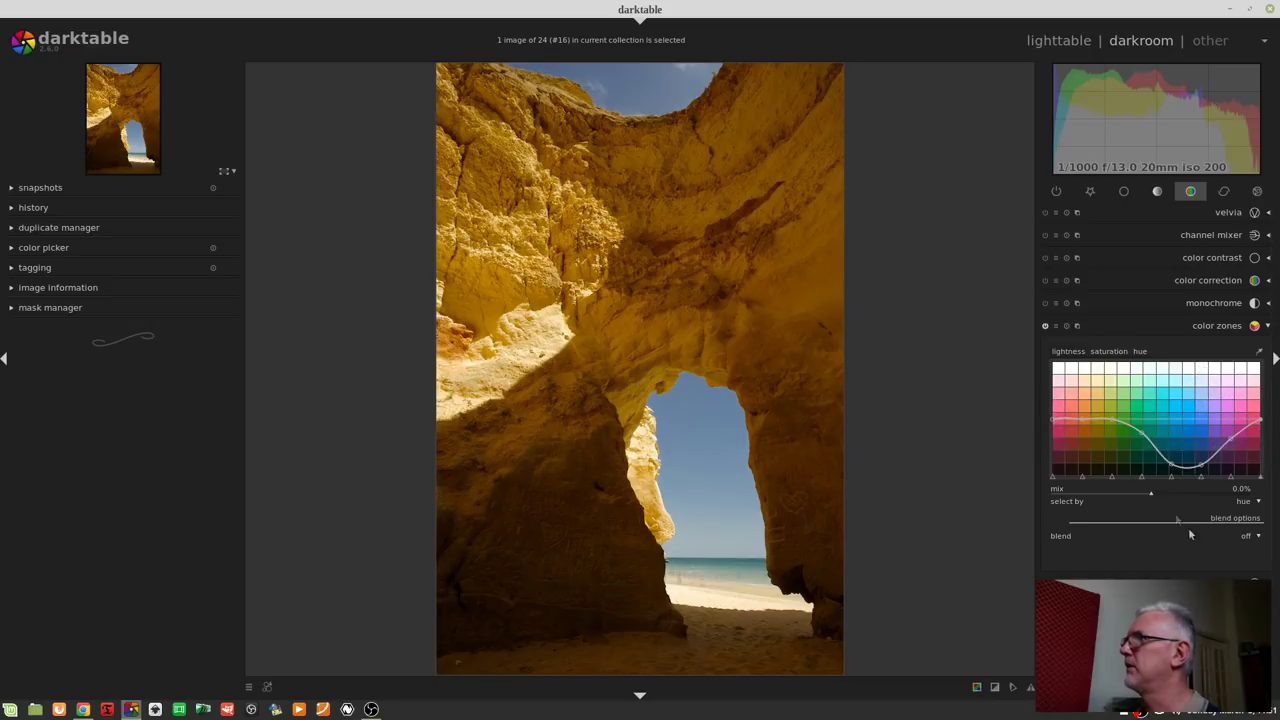
click(1045, 326)
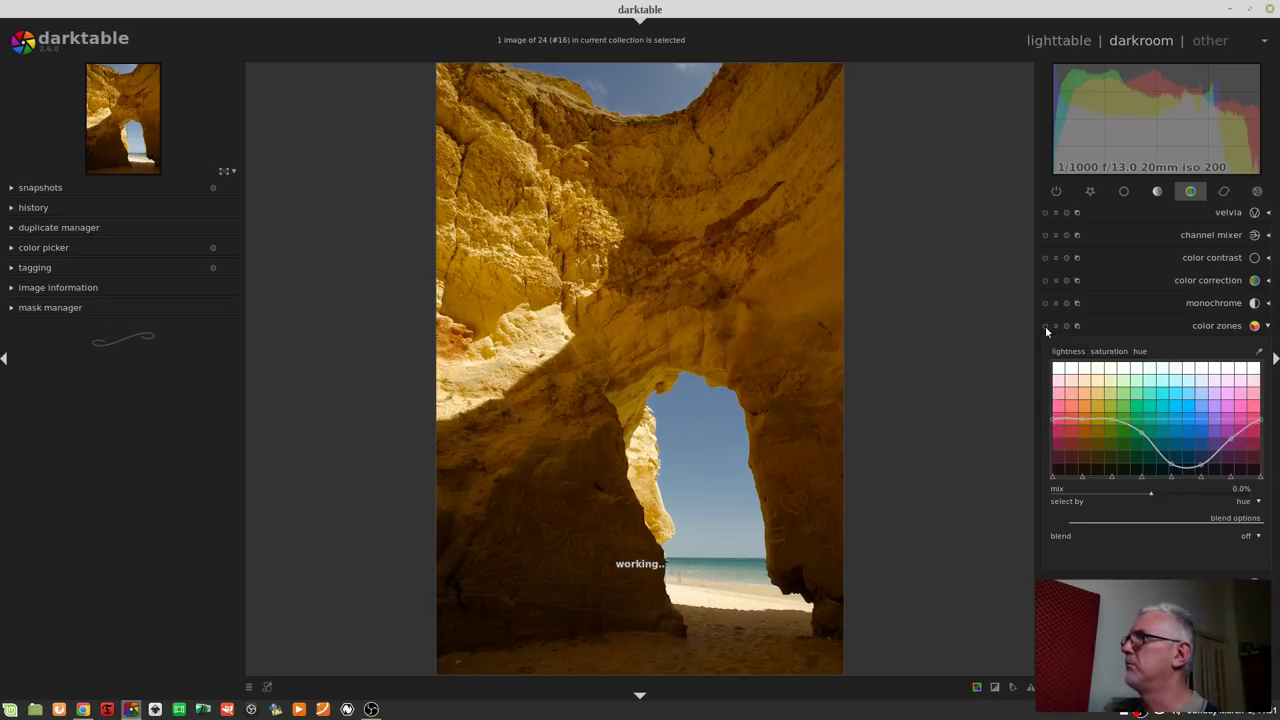
click(1045, 326)
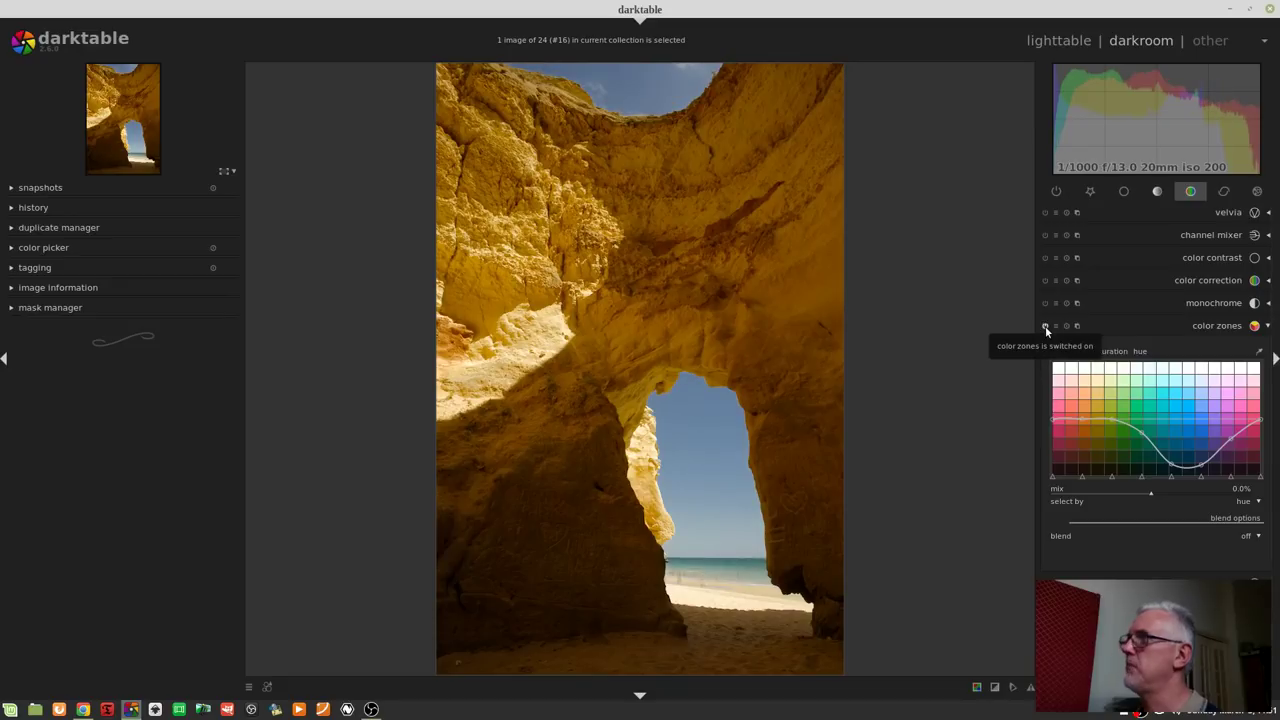